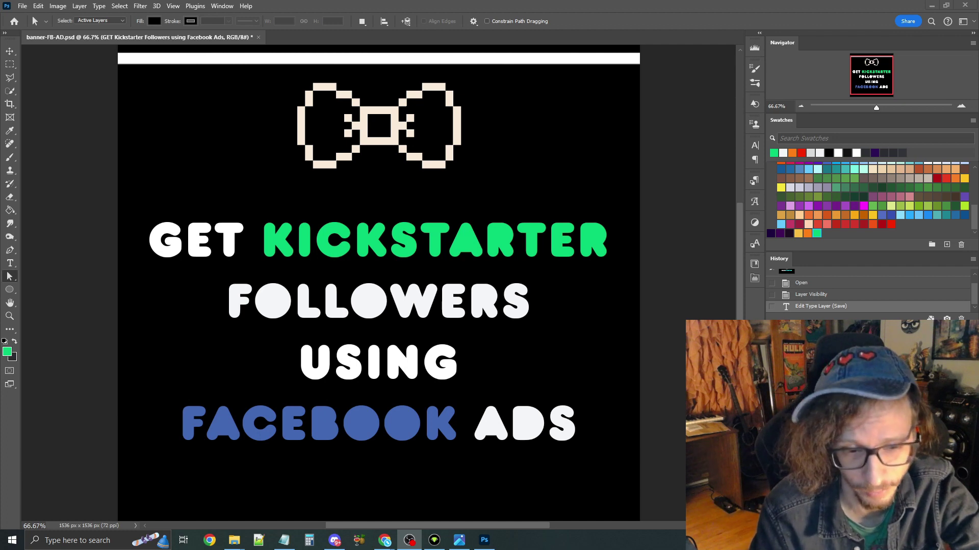
Switch from Photoshop to Windows Photos showing the market-testing-sequence.png funnel diagram.
left_click(460, 539)
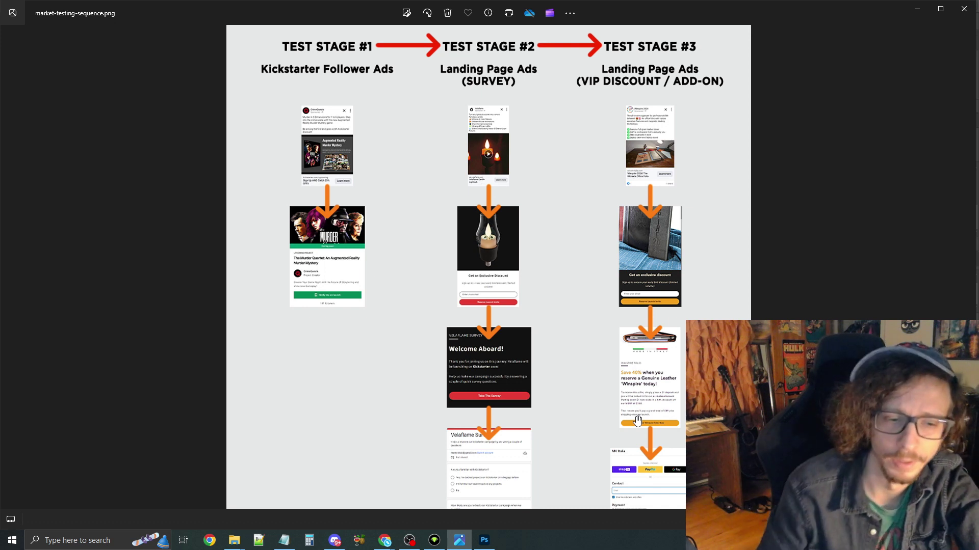
mouse_move(385, 544)
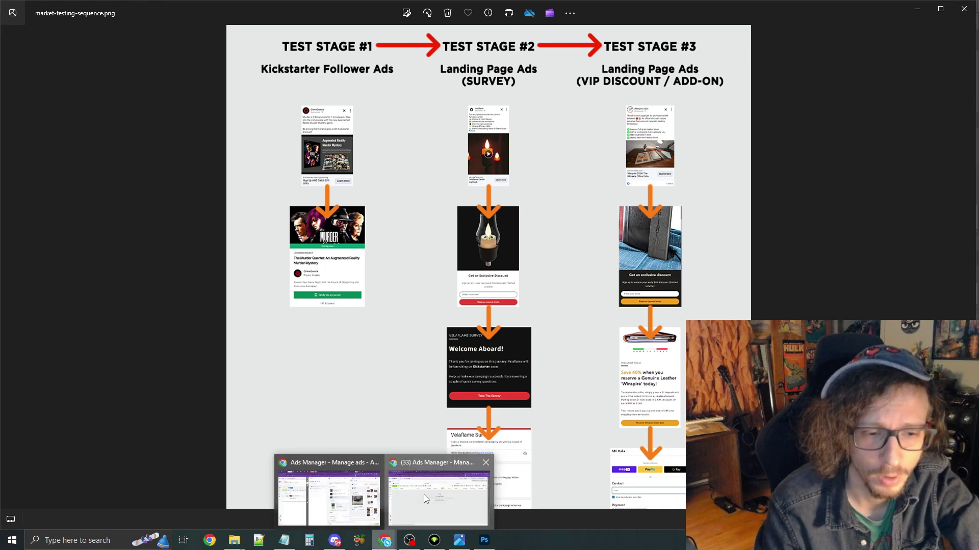
Load adsmanager.facebook.com in a new Chrome tab to reach the Winspire ad sets list.
left_click(424, 494)
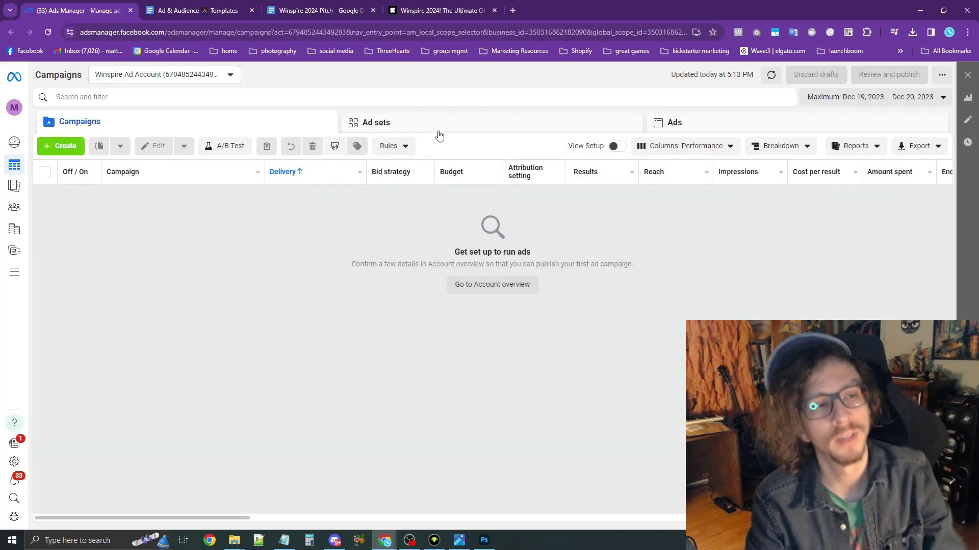
left_click(514, 11)
type("a")
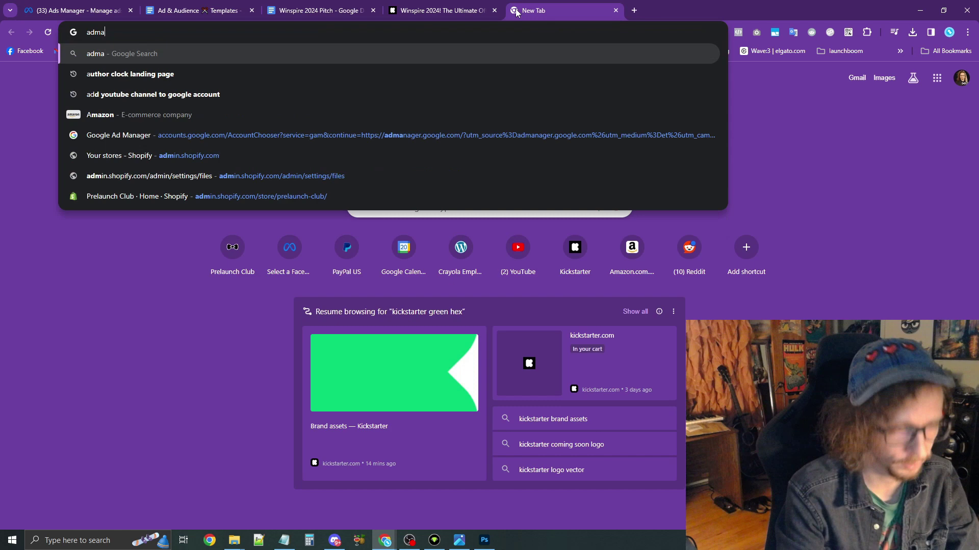
type("dsmanager.facebook.com")
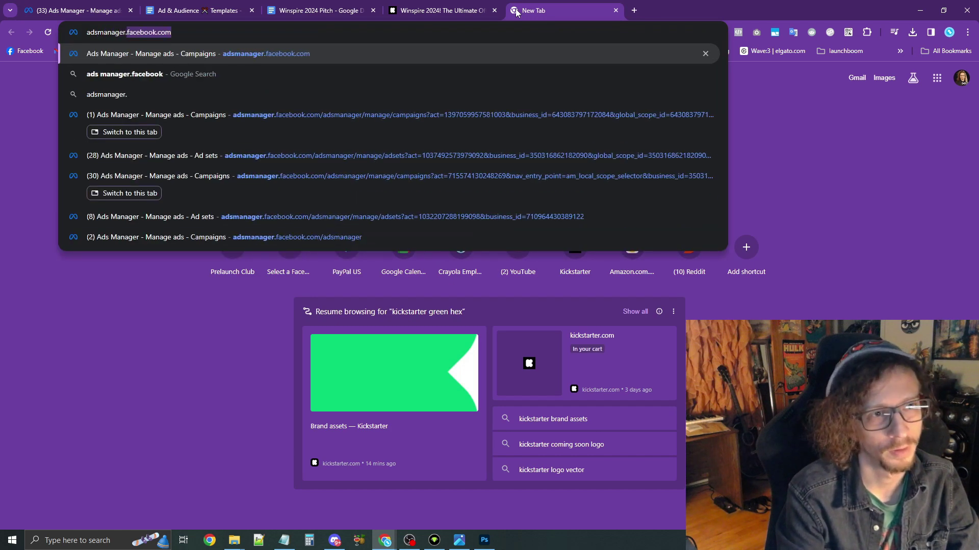
key("Return")
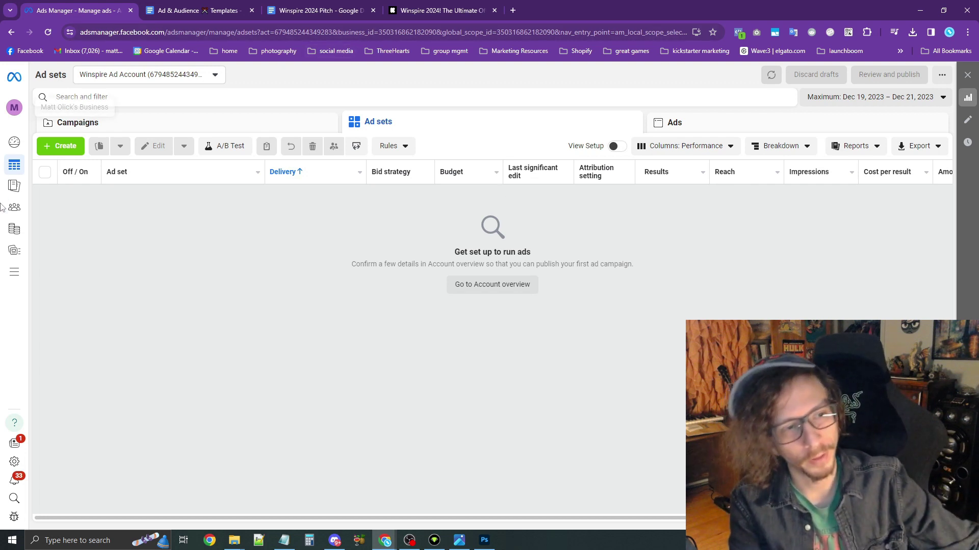
mouse_move(54, 164)
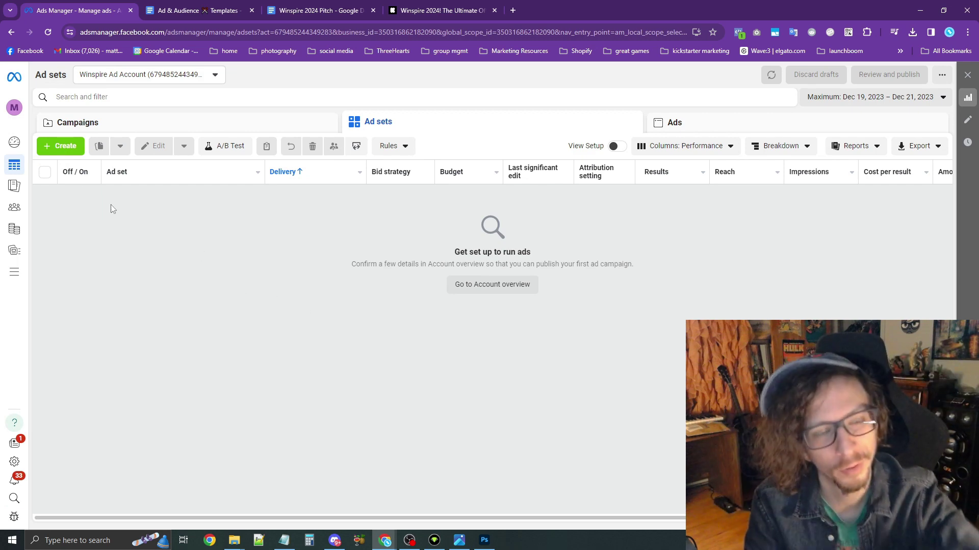
Create a draft Leads-objective campaign and name it 'Prelaunch - KS Followers'.
left_click(66, 148)
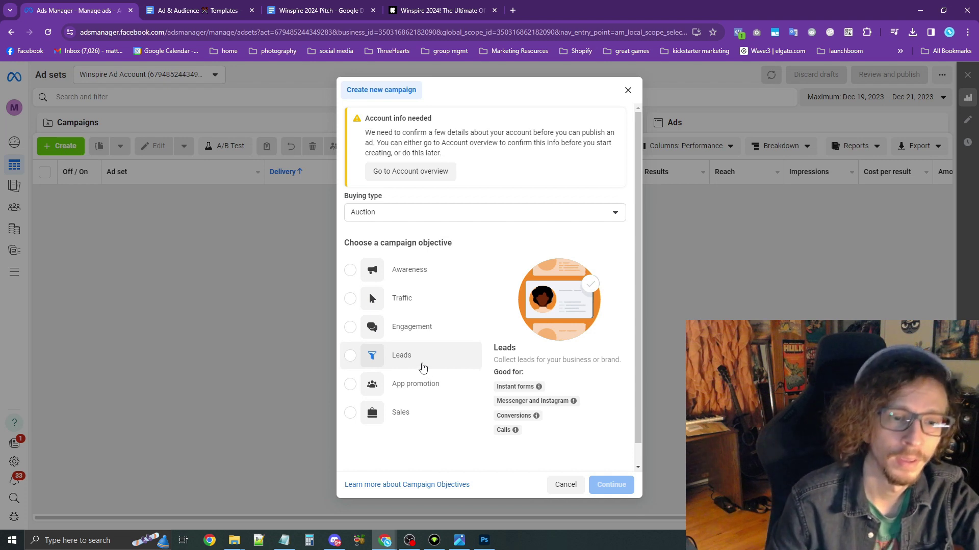
left_click(422, 367)
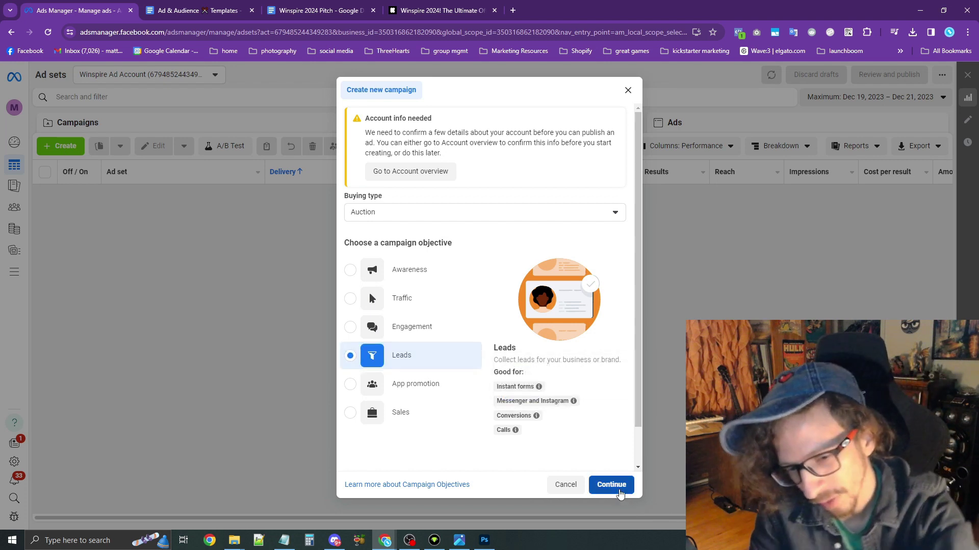
left_click(619, 490)
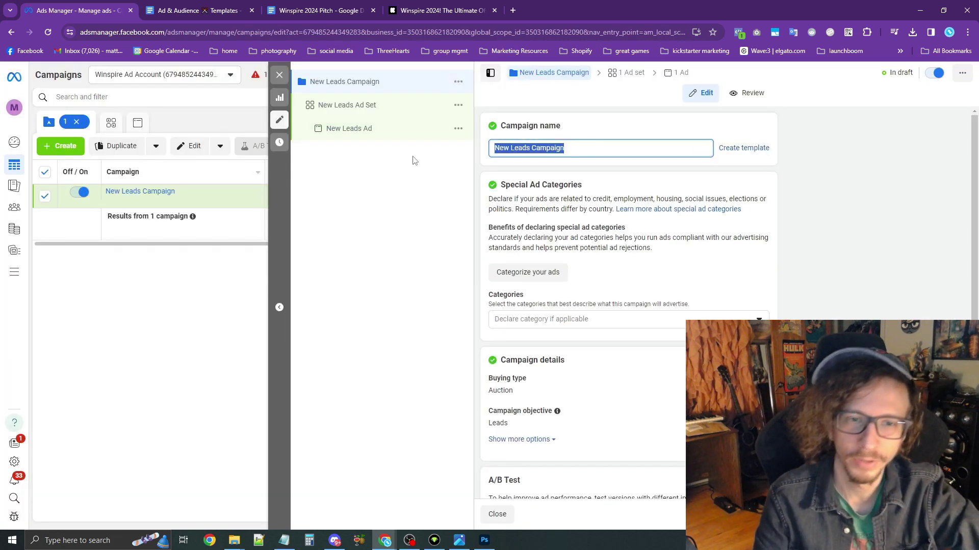
type("Prelaunch -")
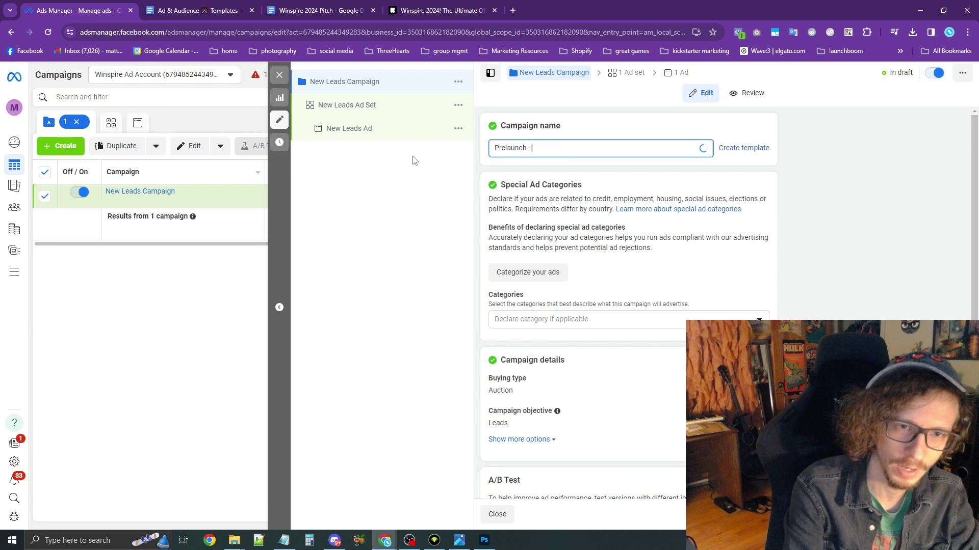
type(" KS Followers")
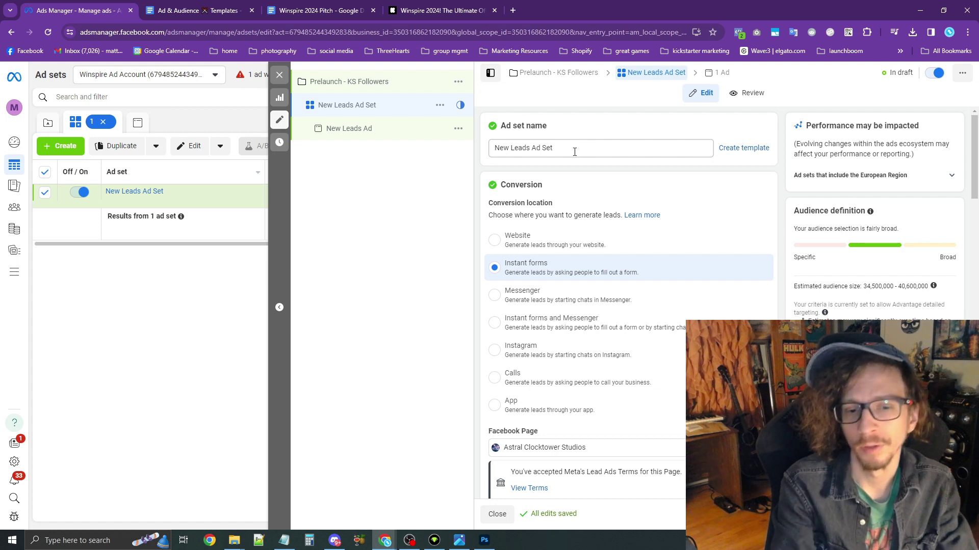
Rename the ad set to 'USA - KS'.
triple_click(575, 152)
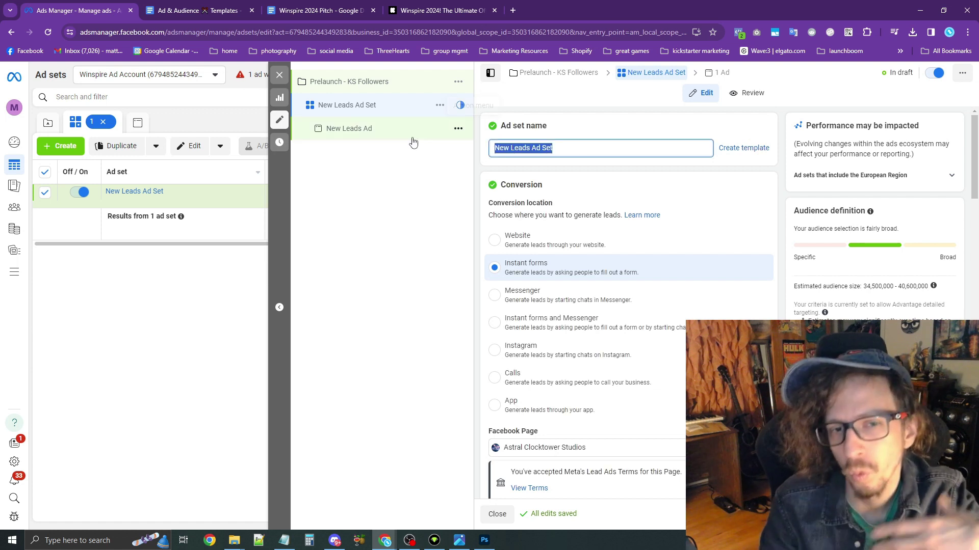
type("USA -")
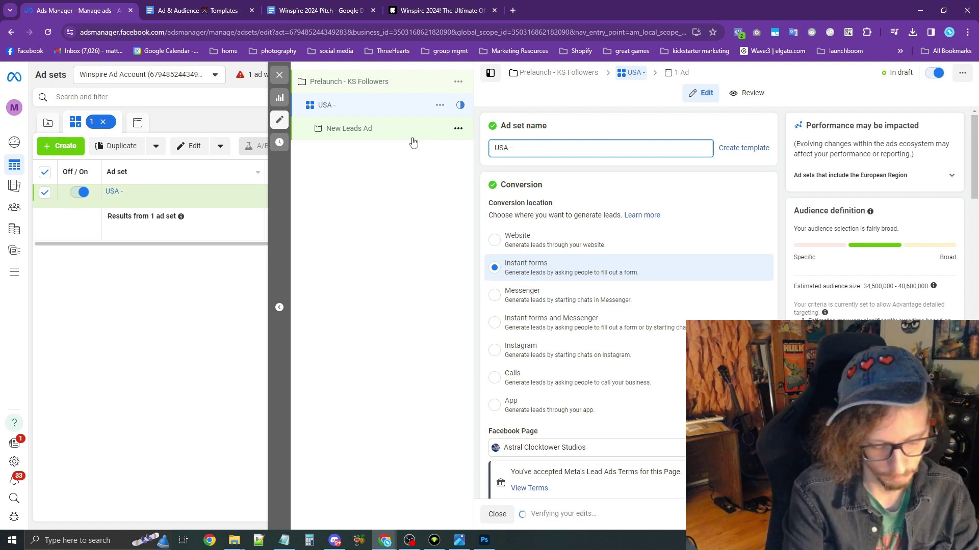
type(" KS")
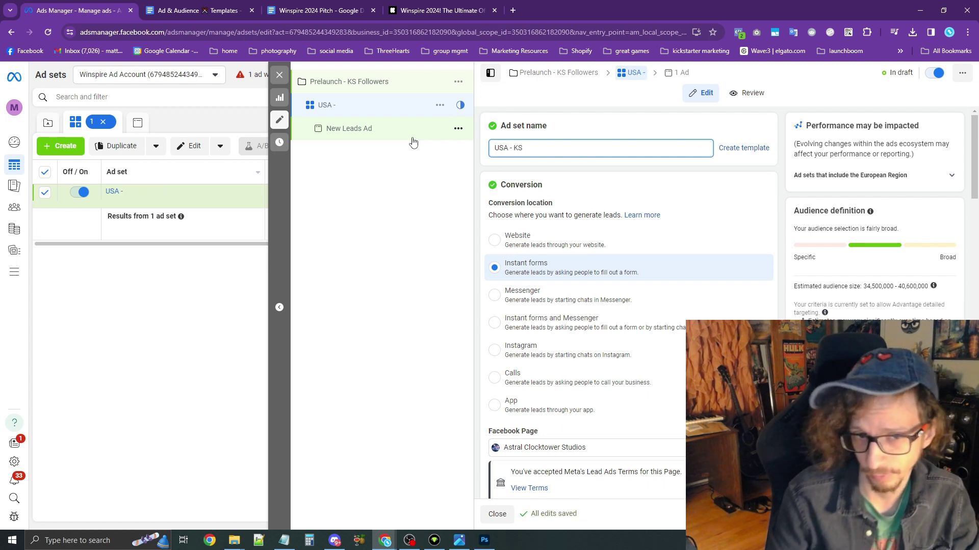
scroll(578, 195, "down", 1)
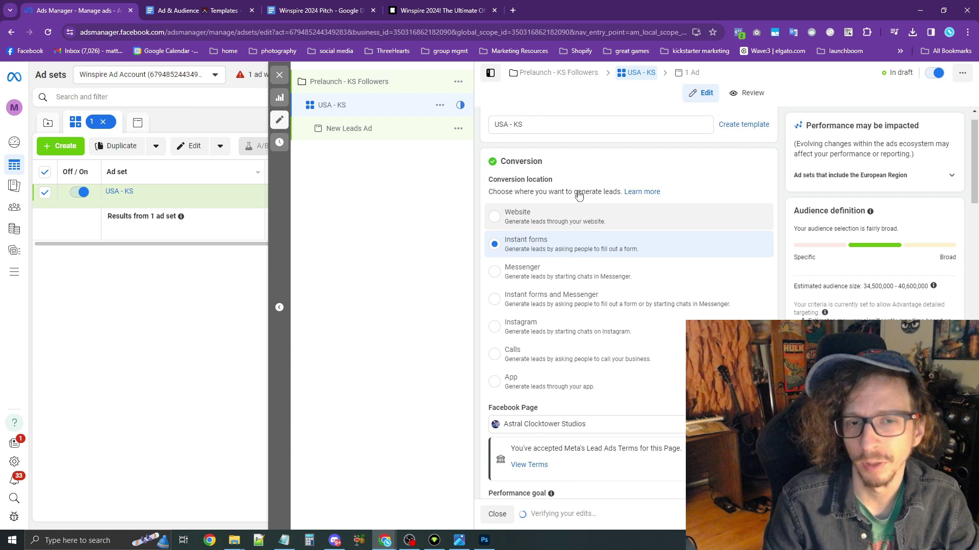
scroll(577, 241, "up", 1)
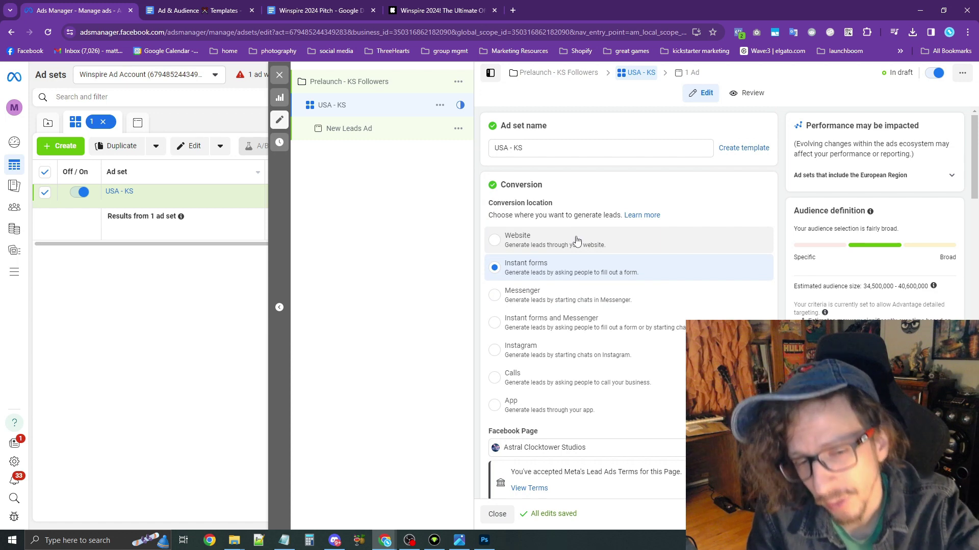
Set the conversion location to Website with the Winspire Data Set pixel and Lead event.
left_click(577, 240)
scroll(566, 250, "down", 5)
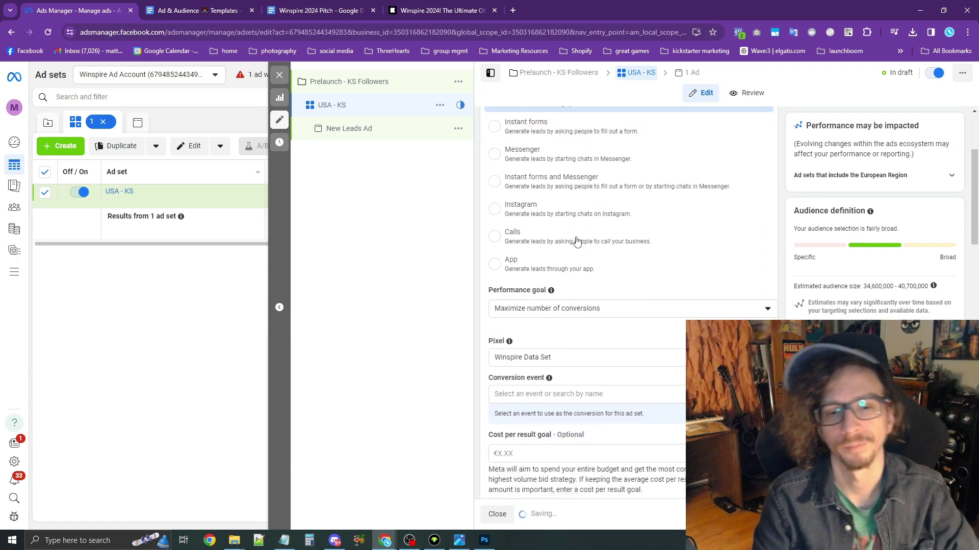
left_click(559, 245)
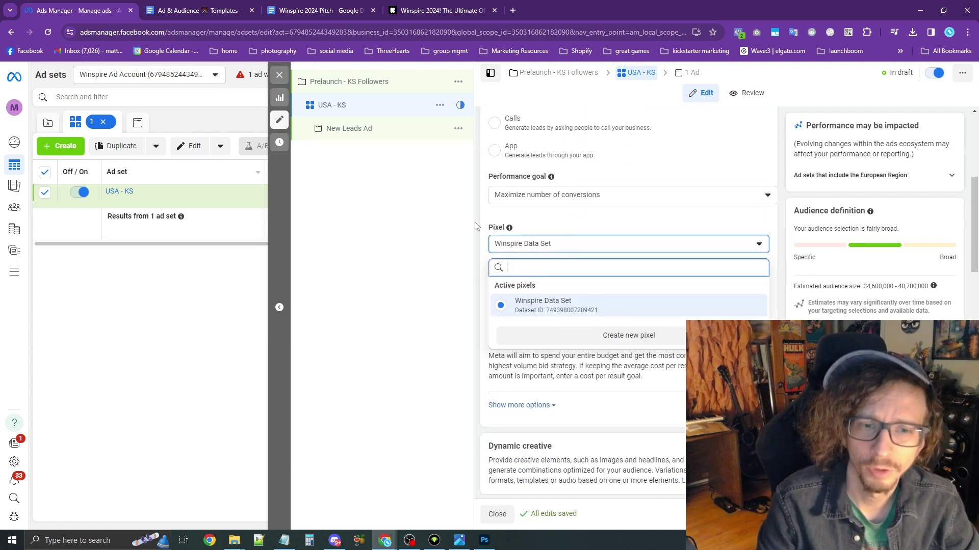
left_click(498, 232)
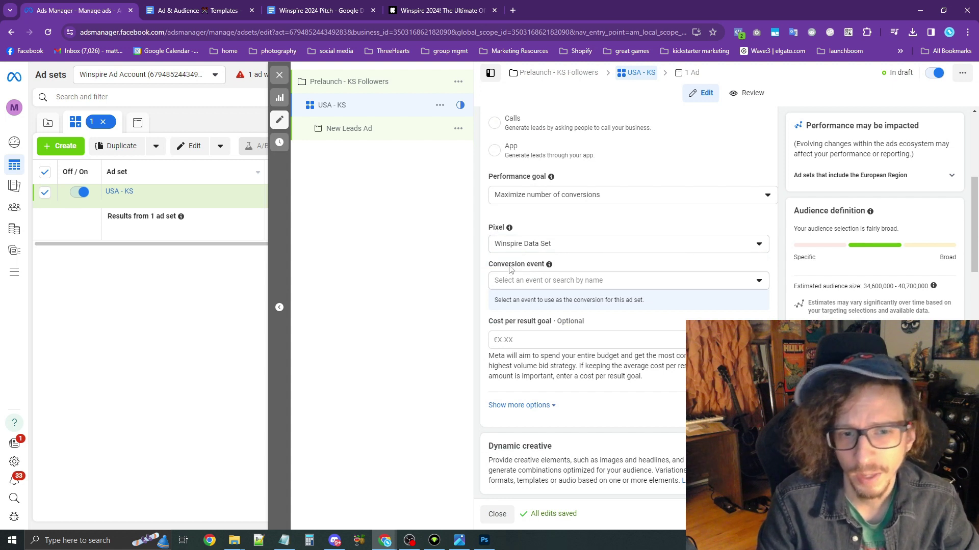
left_click_drag(502, 266, 548, 268)
left_click(590, 282)
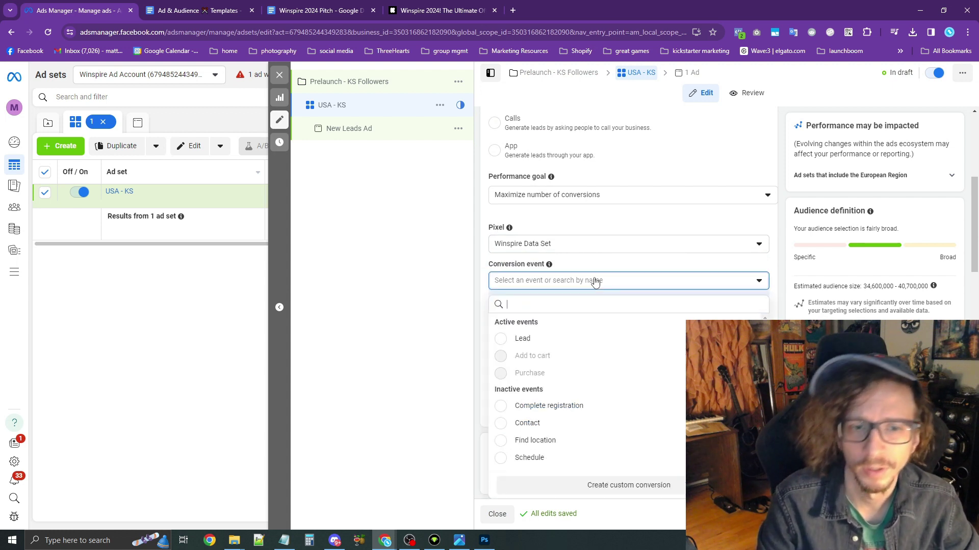
left_click(561, 339)
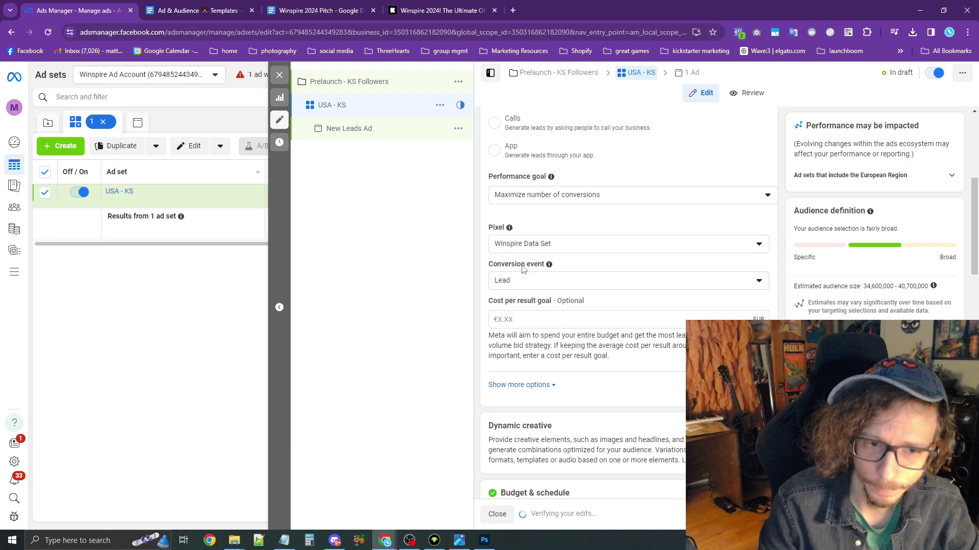
Keep the ad set's daily budget at €20.00.
scroll(640, 280, "down", 6)
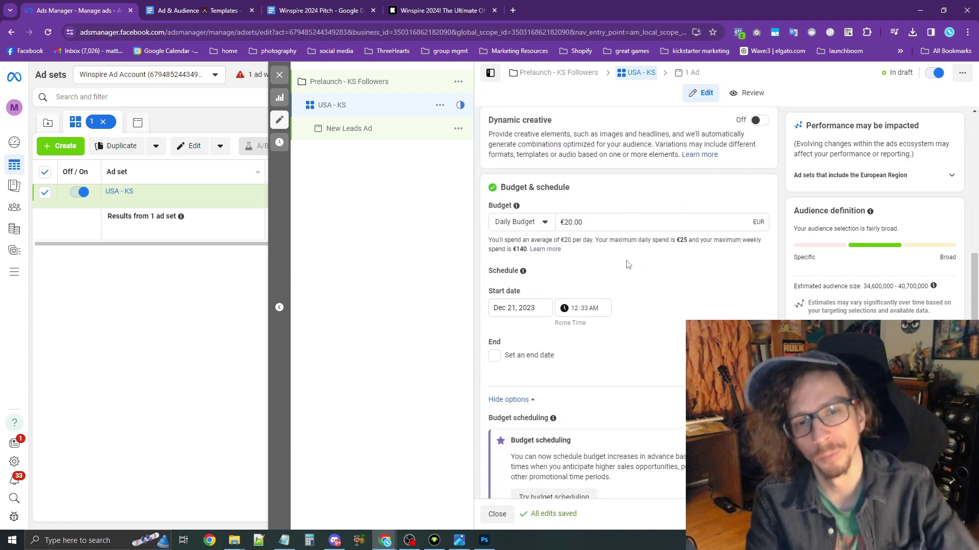
left_click_drag(601, 223, 563, 223)
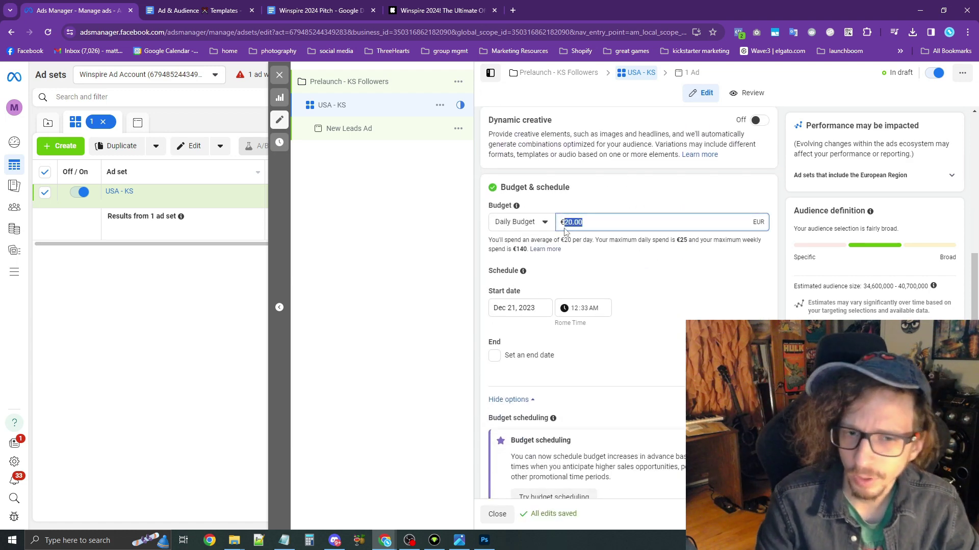
left_click(568, 223)
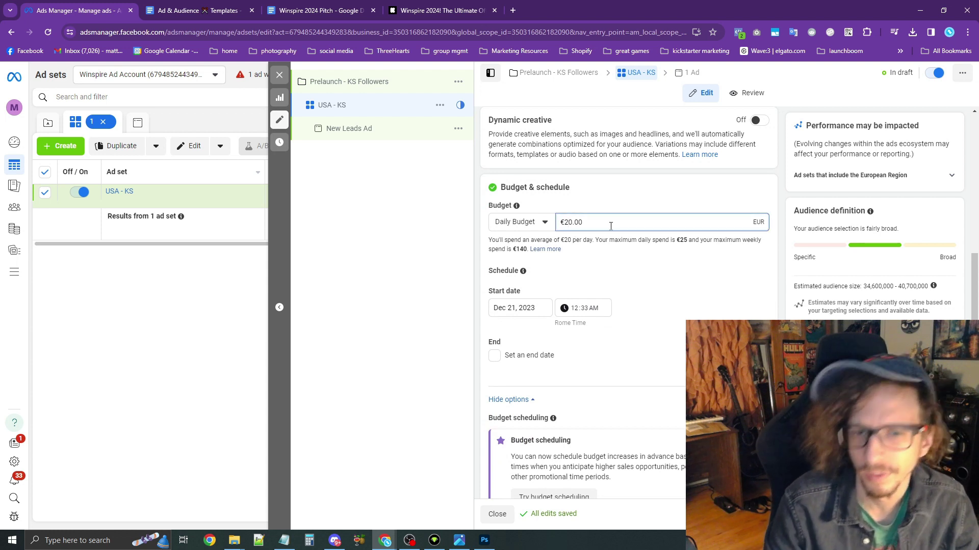
left_click(582, 242)
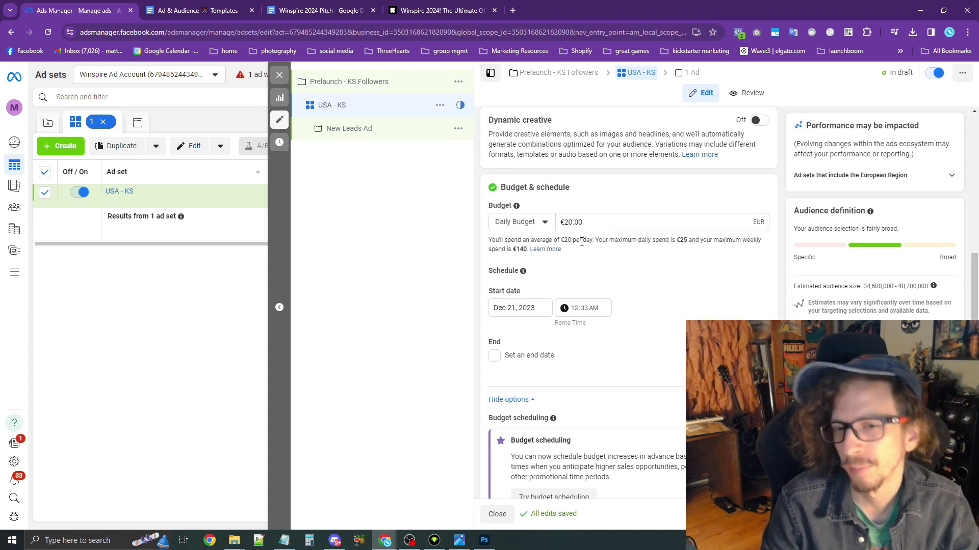
scroll(582, 242, "down", 6)
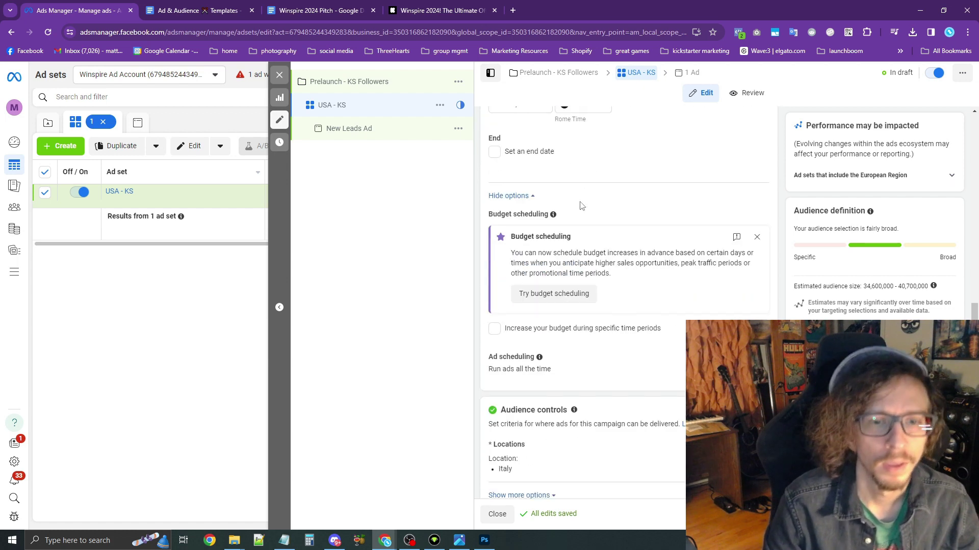
scroll(582, 205, "down", 2)
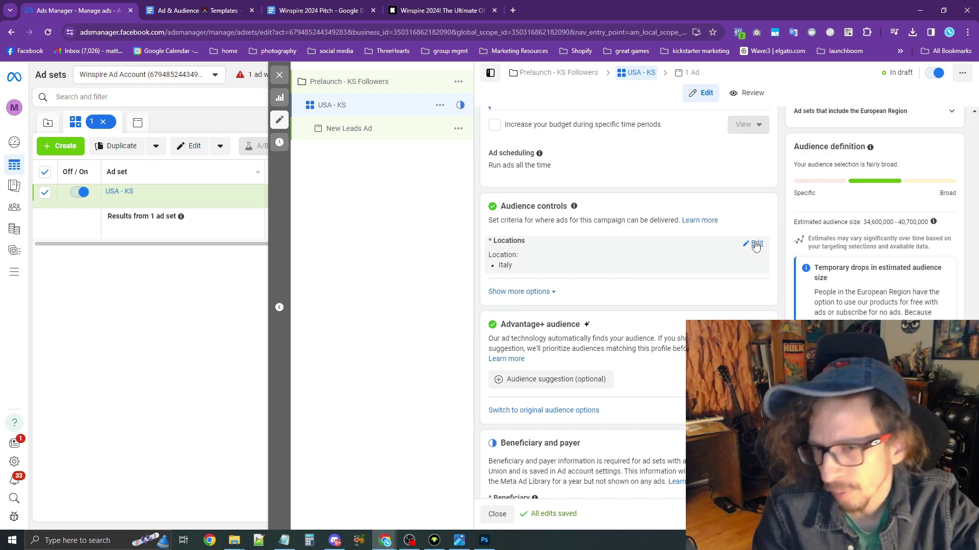
Replace Italy with the United States as the ad set's targeted location.
left_click(756, 244)
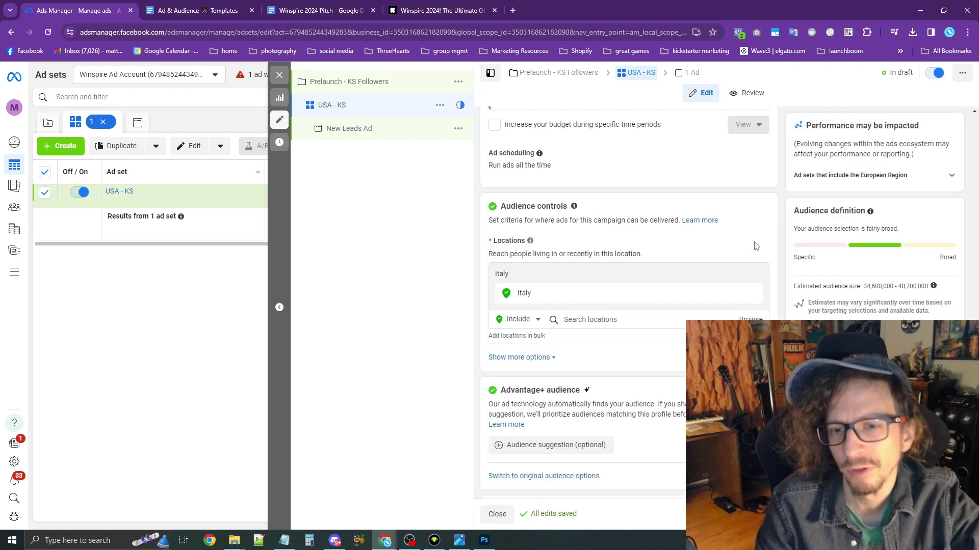
left_click(752, 295)
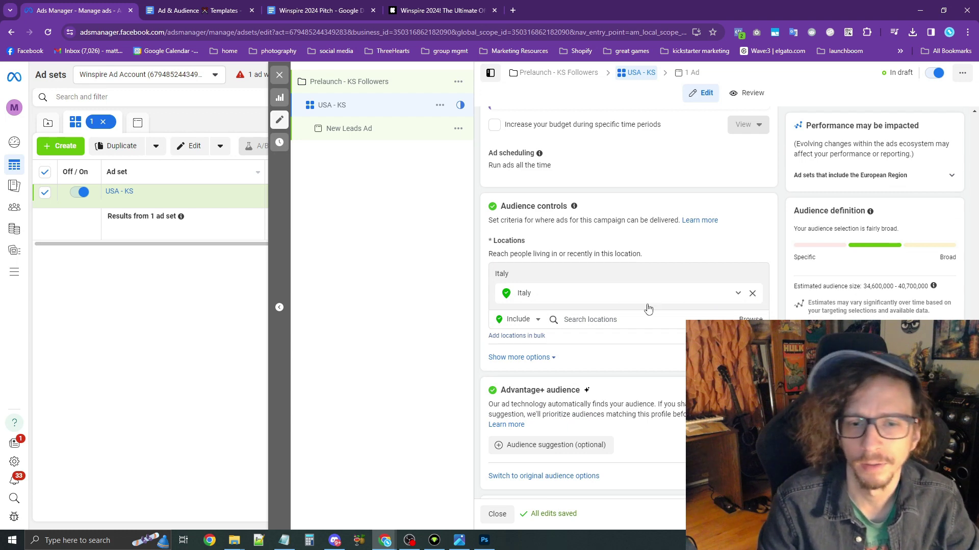
left_click(606, 300)
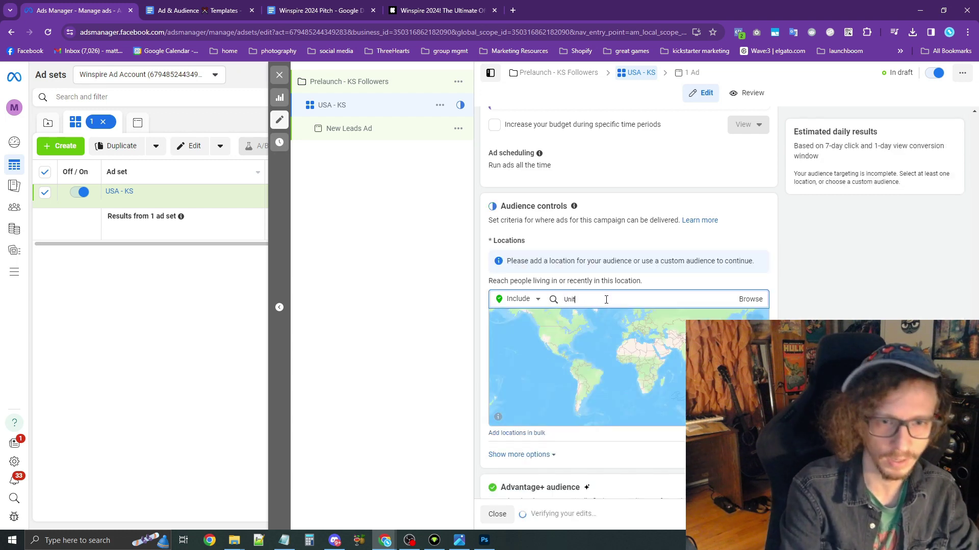
type("ed sTates")
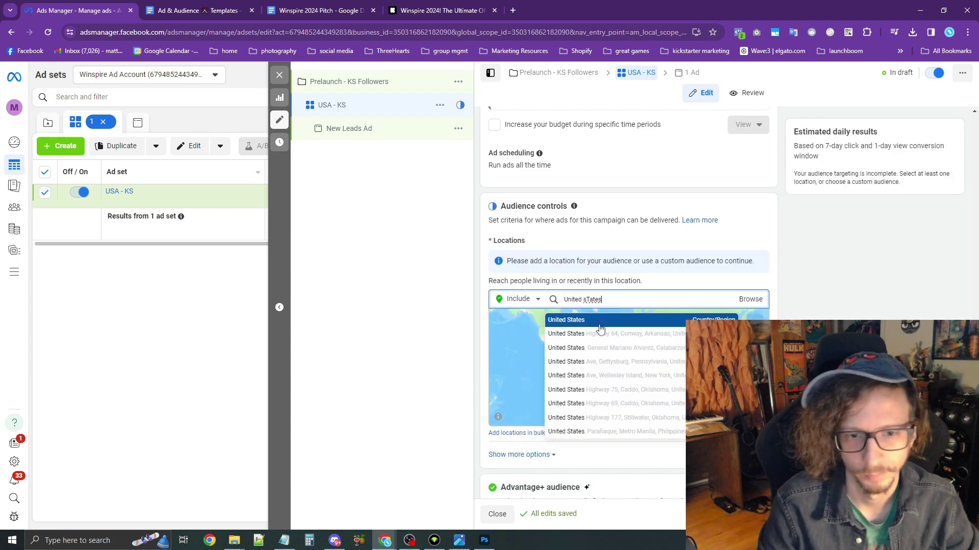
left_click(600, 329)
scroll(482, 305, "down", 3)
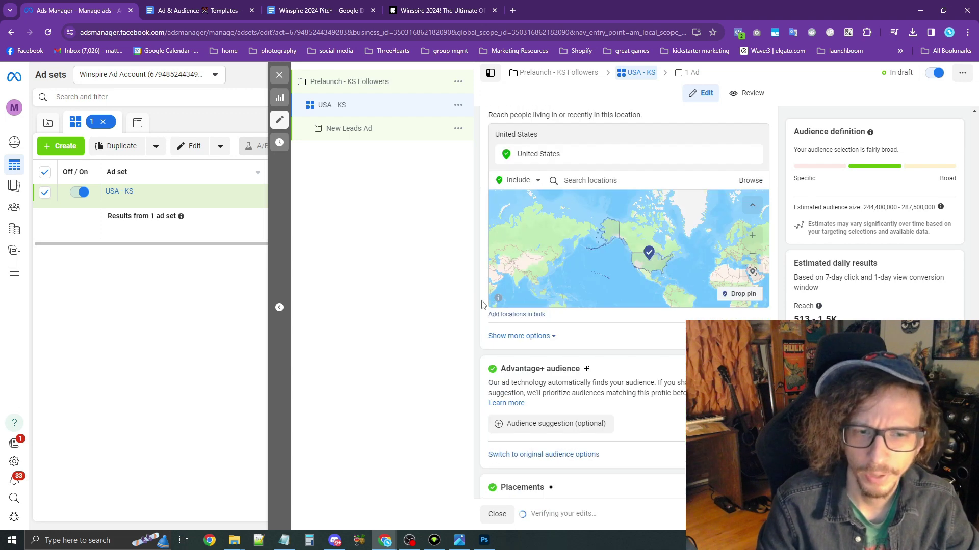
scroll(482, 305, "down", 2)
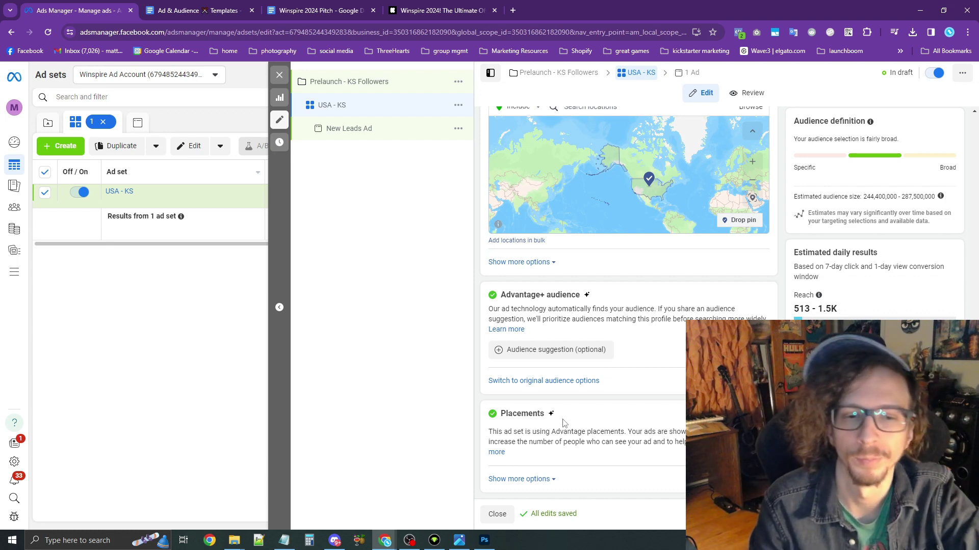
Switch USA - KS to the original audience options instead of Advantage+.
left_click(544, 382)
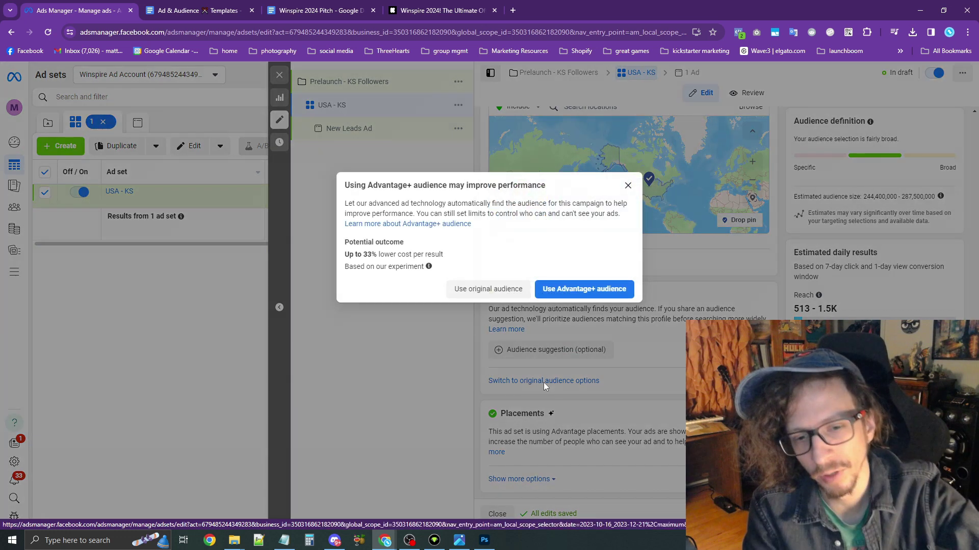
left_click(492, 292)
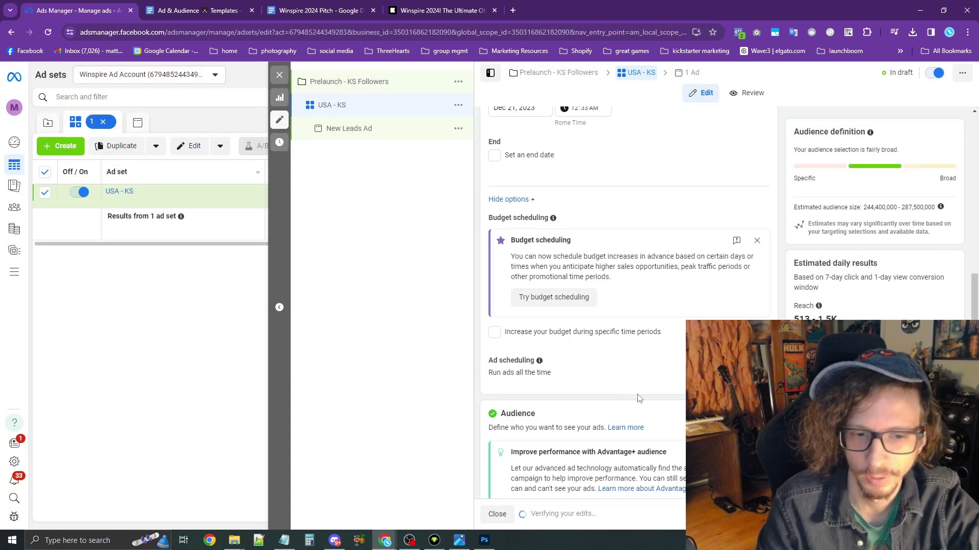
scroll(640, 377, "down", 7)
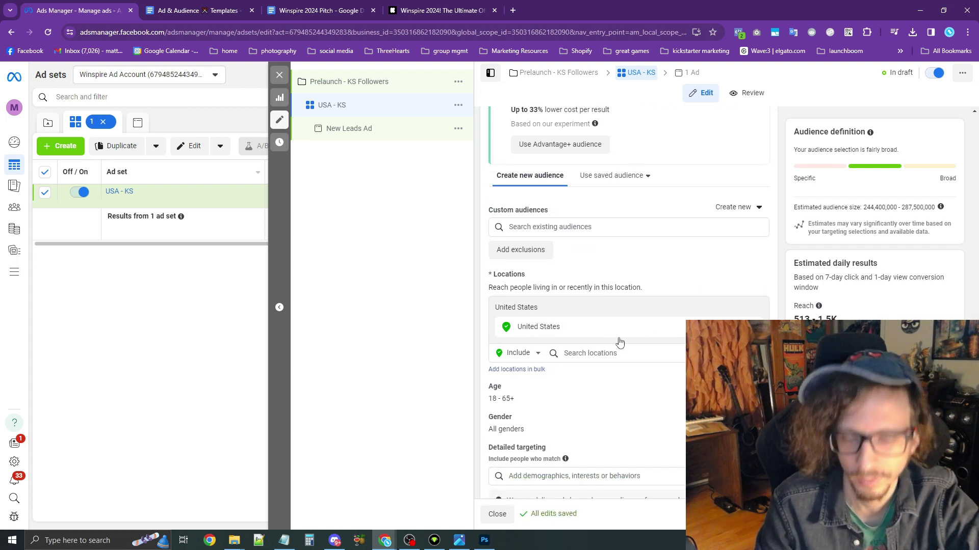
scroll(618, 341, "down", 2)
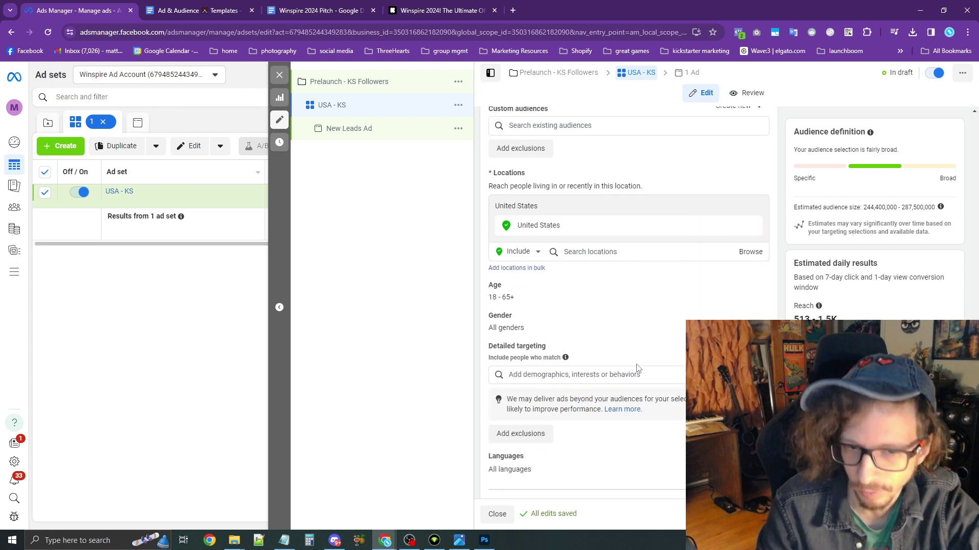
left_click(531, 380)
left_click_drag(506, 345, 546, 347)
left_click(500, 355)
left_click(543, 374)
Add the Kickstarter (website) detailed targeting interest, then bring up New Leads Ad.
left_click(538, 374)
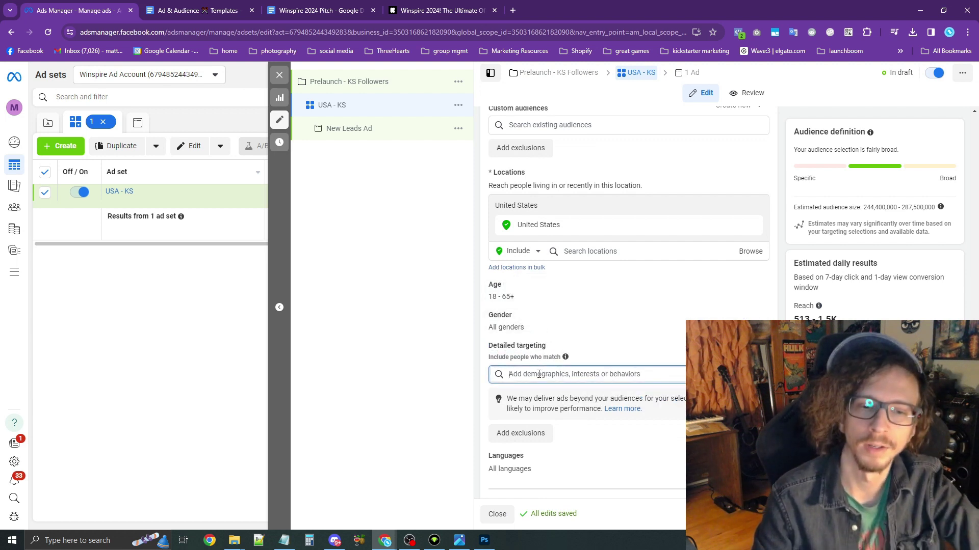
type("Kickstarter")
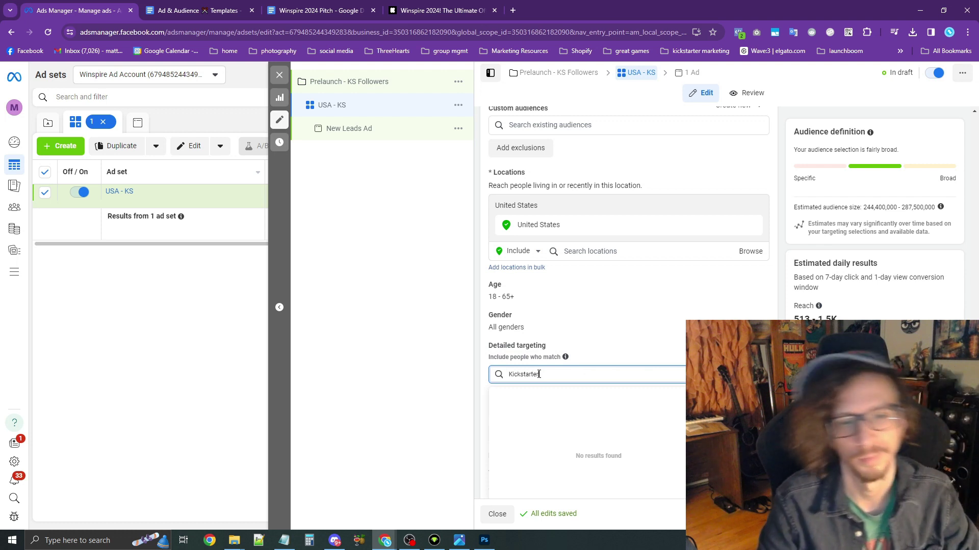
left_click(539, 396)
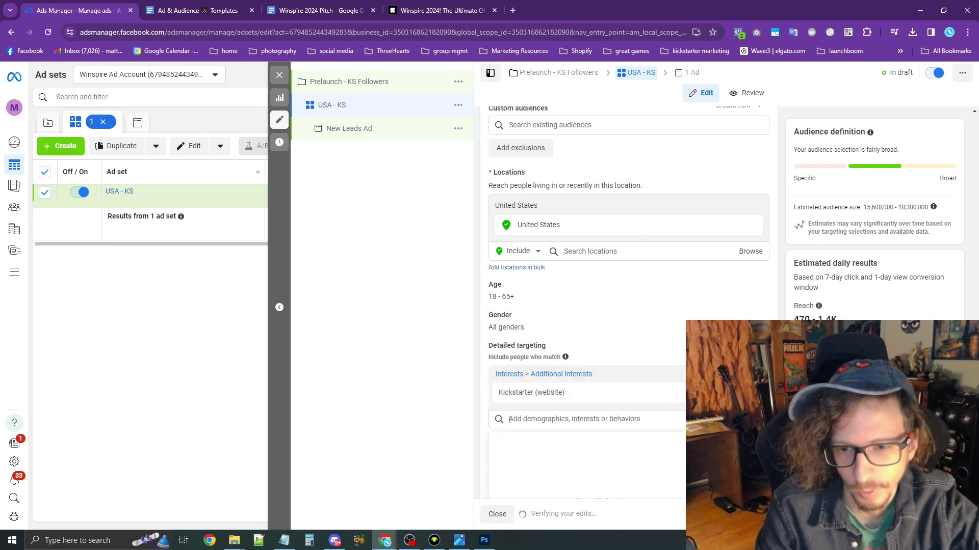
scroll(629, 312, "down", 4)
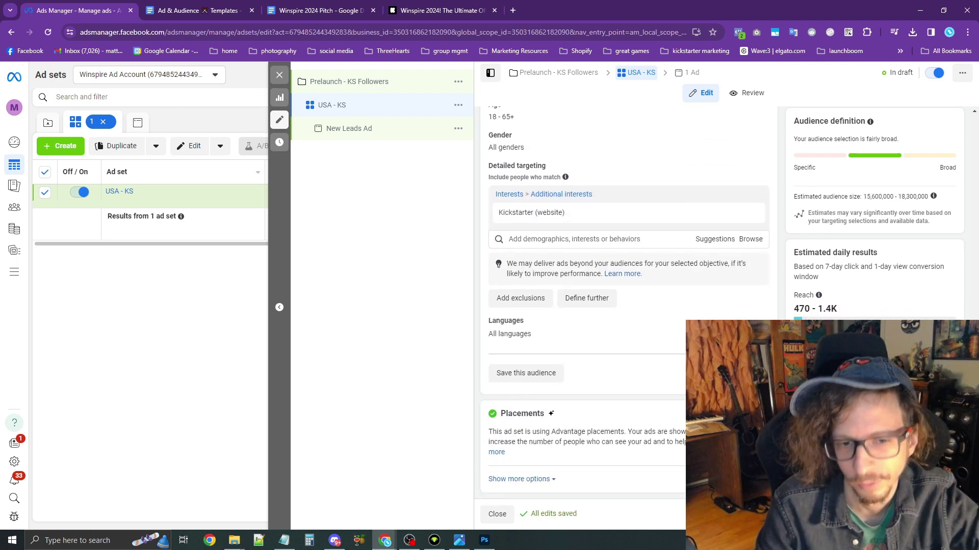
scroll(734, 157, "up", 10)
left_click_drag(587, 149, 461, 149)
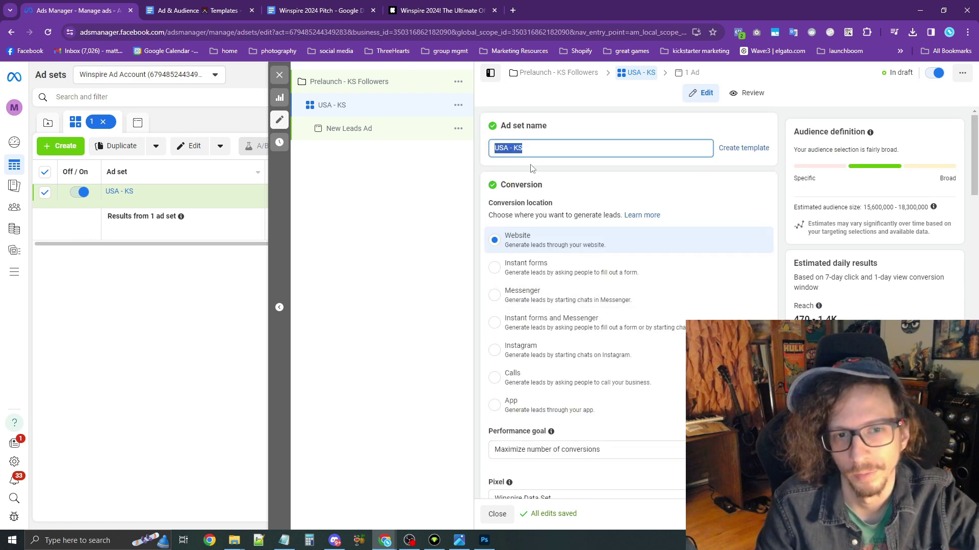
left_click(553, 134)
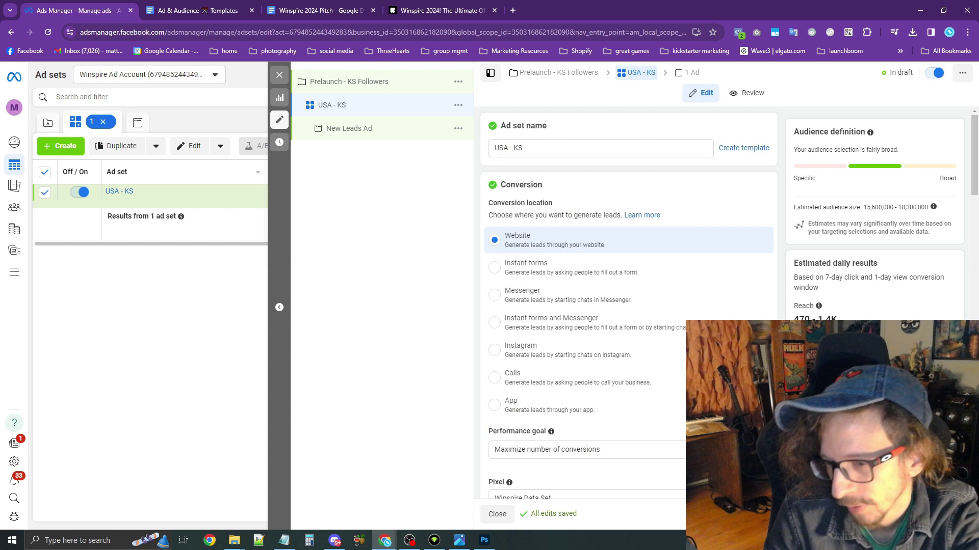
left_click(349, 128)
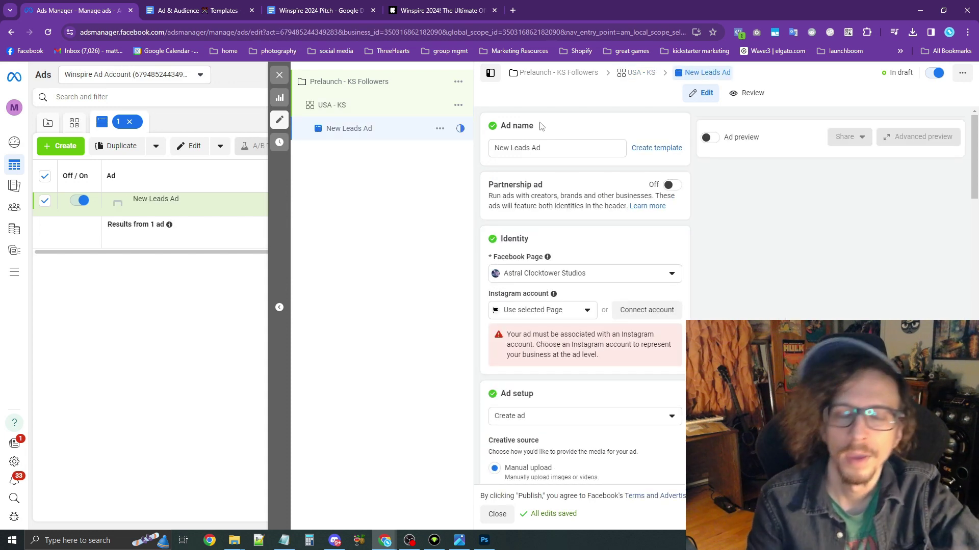
Rename the ad to 'Image - Desk'.
left_click_drag(542, 128, 424, 157)
left_click(519, 123)
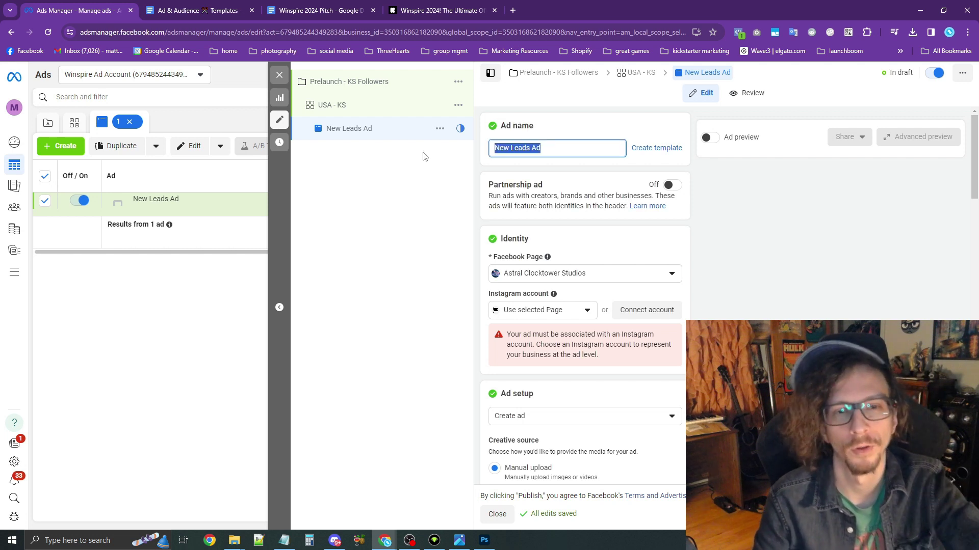
type("Image ")
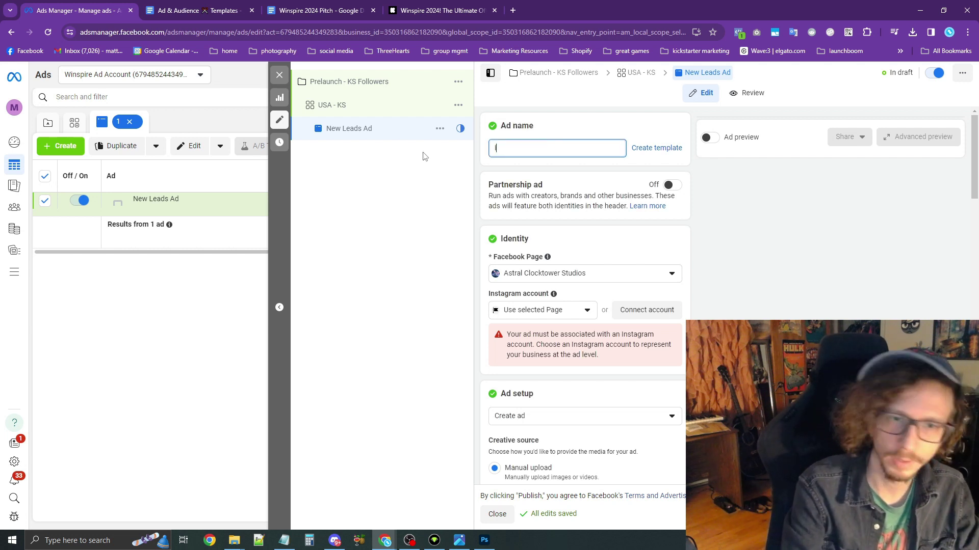
type("- ")
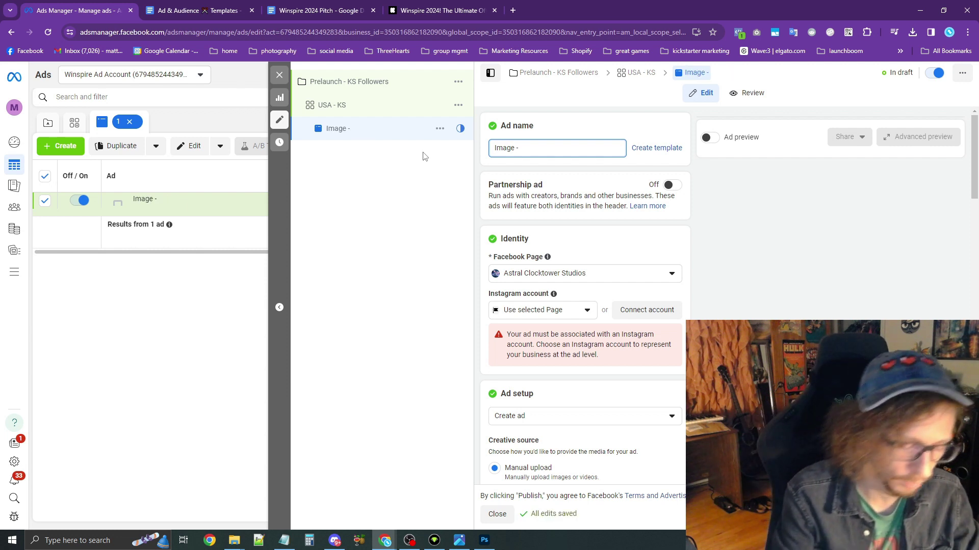
type("Desk")
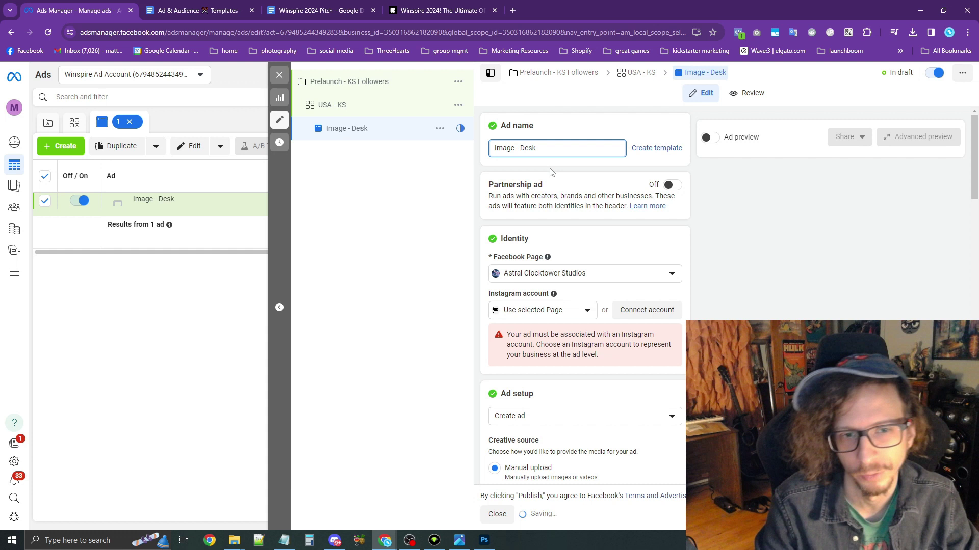
left_click(551, 171)
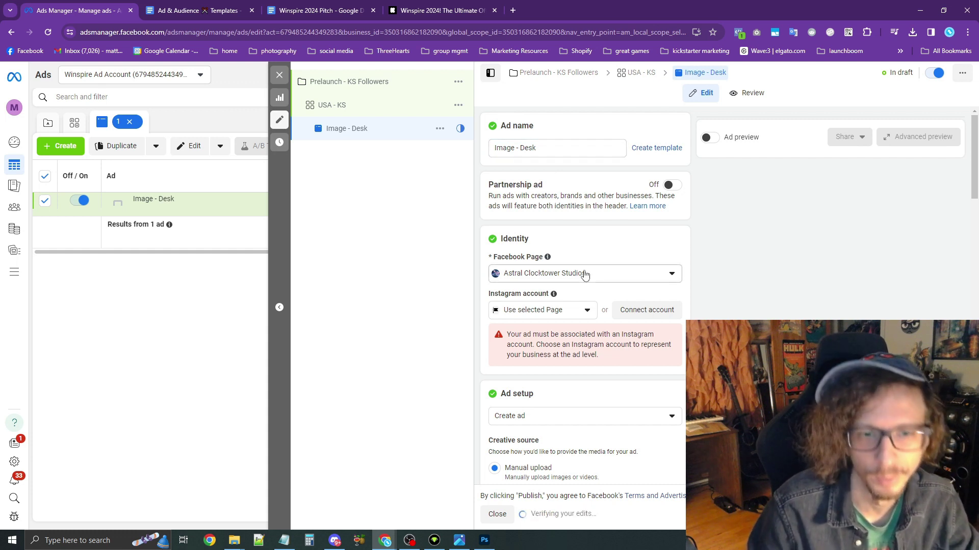
Make Winspire 2024 the ad's Facebook Page, with Instagram using the selected Page.
left_click(569, 270)
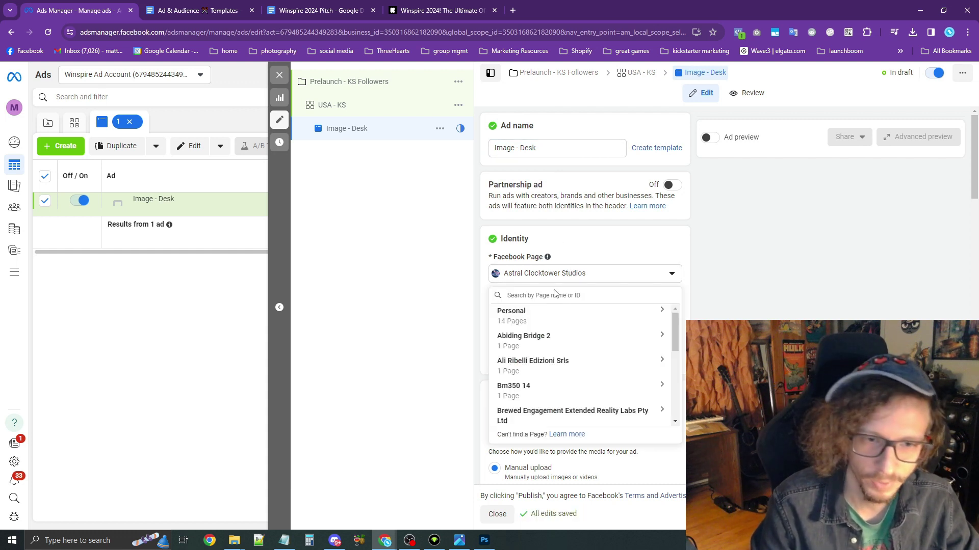
type("winspire")
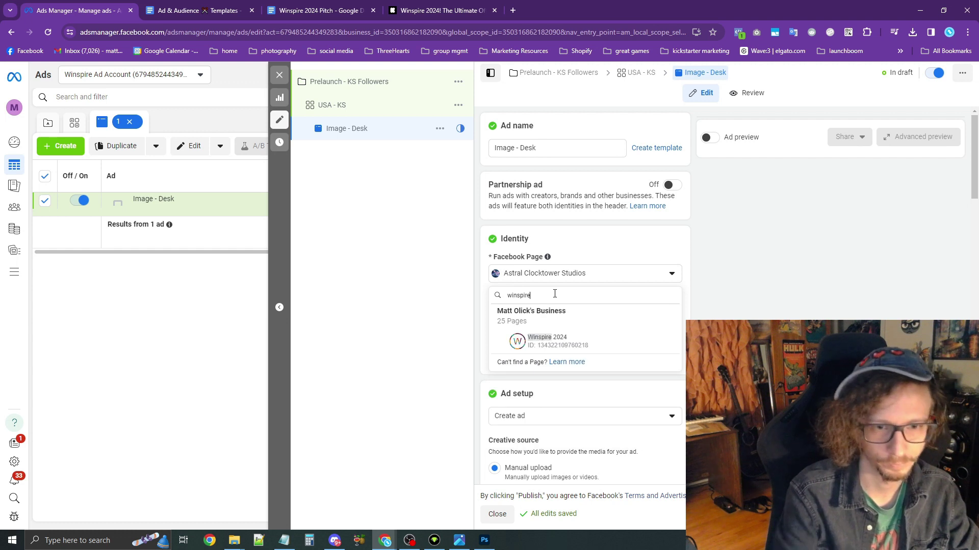
left_click(552, 342)
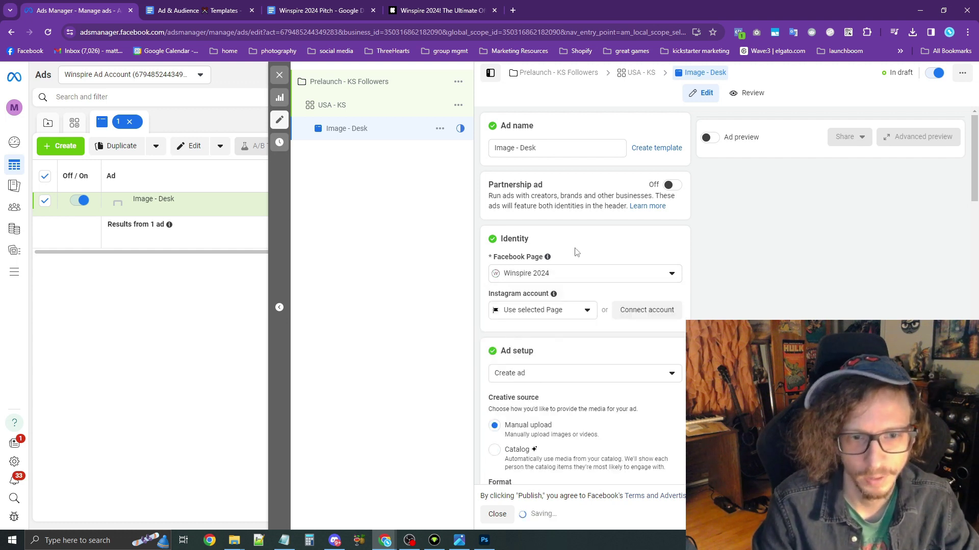
scroll(571, 245, "down", 2)
left_click(552, 215)
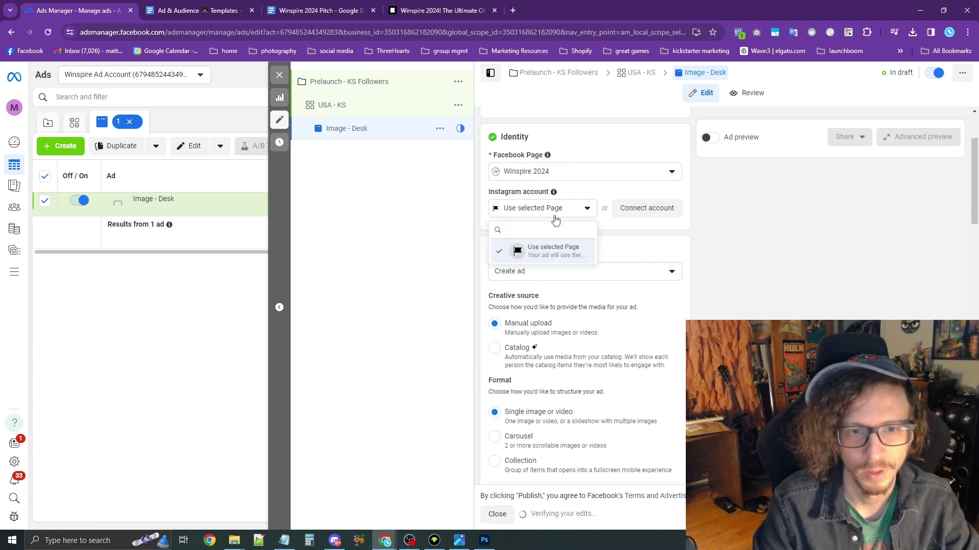
left_click(536, 213)
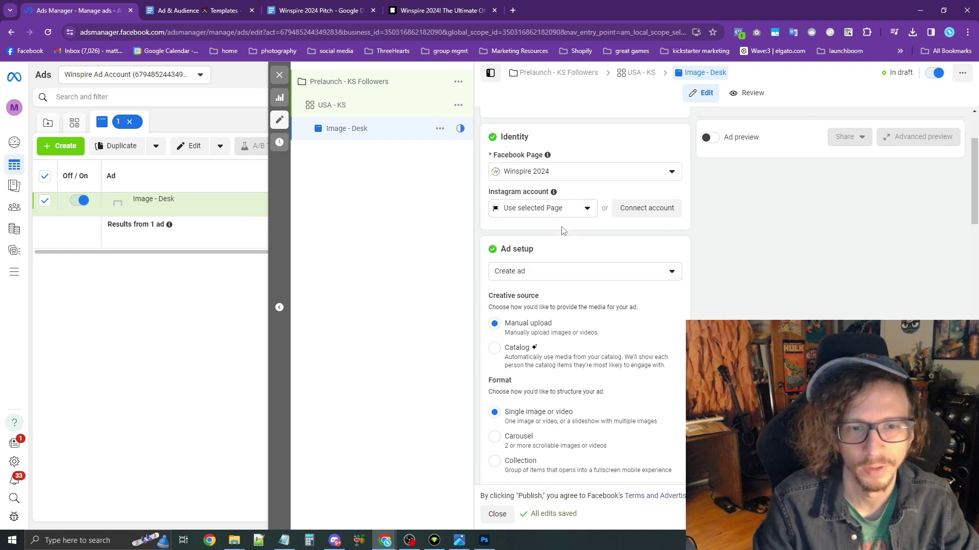
scroll(586, 244, "down", 3)
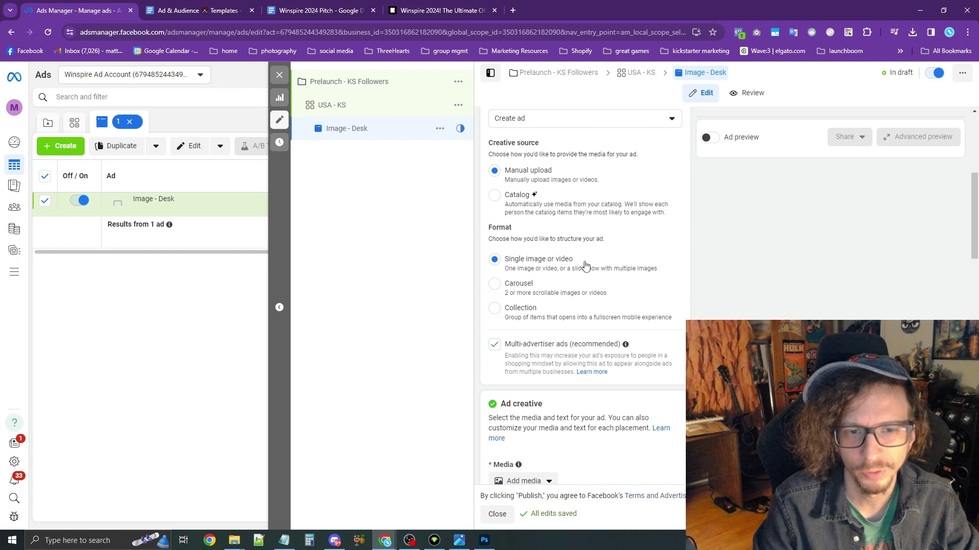
scroll(557, 223, "down", 1)
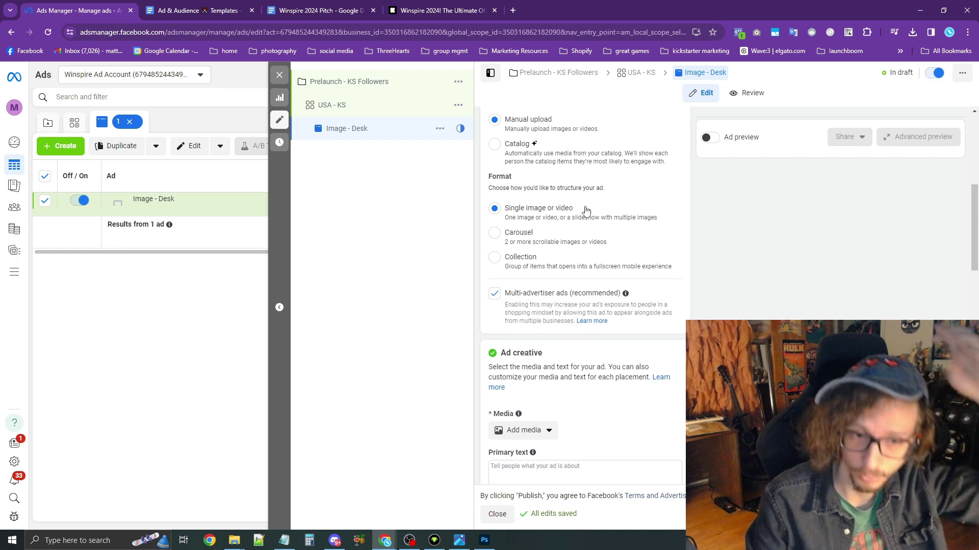
Add the desk image as the ad's media, with music turned off.
scroll(540, 218, "down", 3)
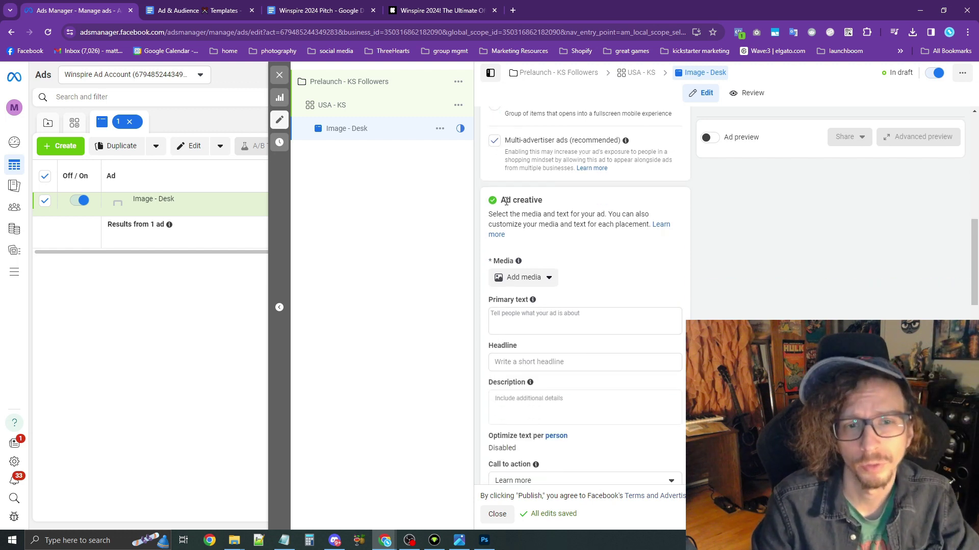
triple_click(552, 204)
left_click(606, 235)
scroll(586, 234, "down", 1)
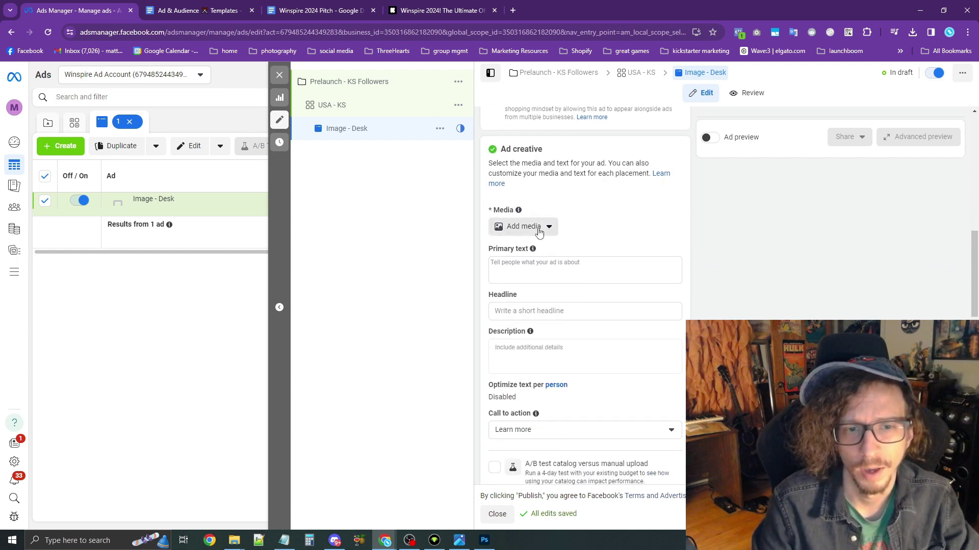
left_click(539, 232)
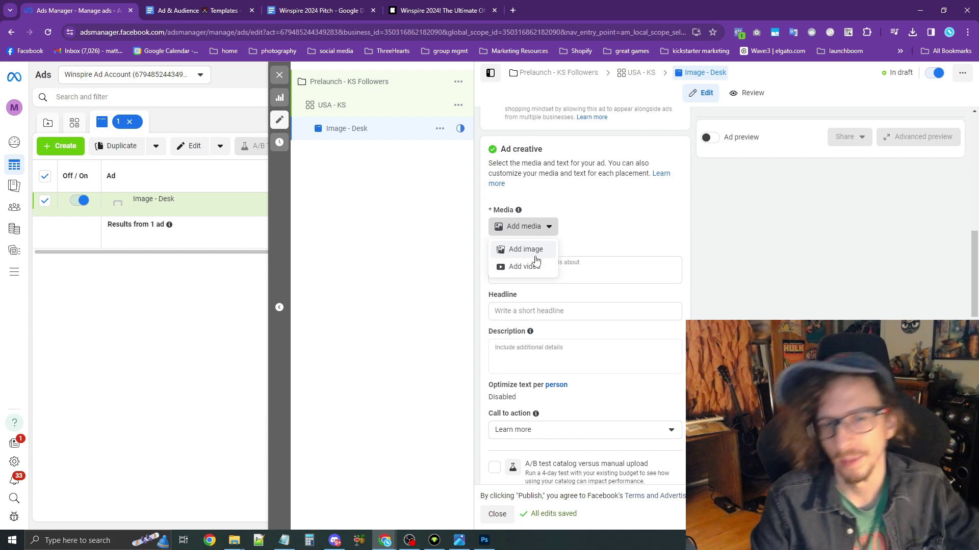
left_click(536, 255)
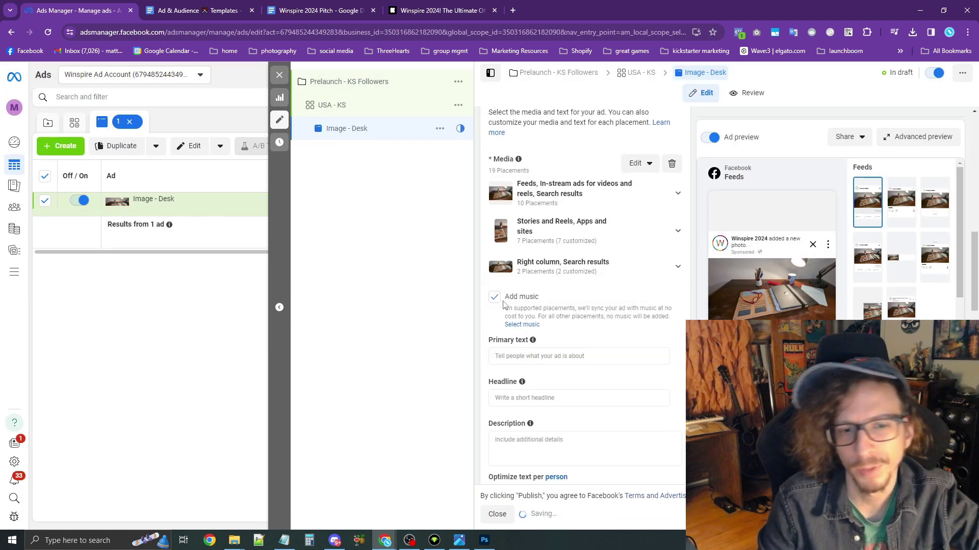
left_click(502, 303)
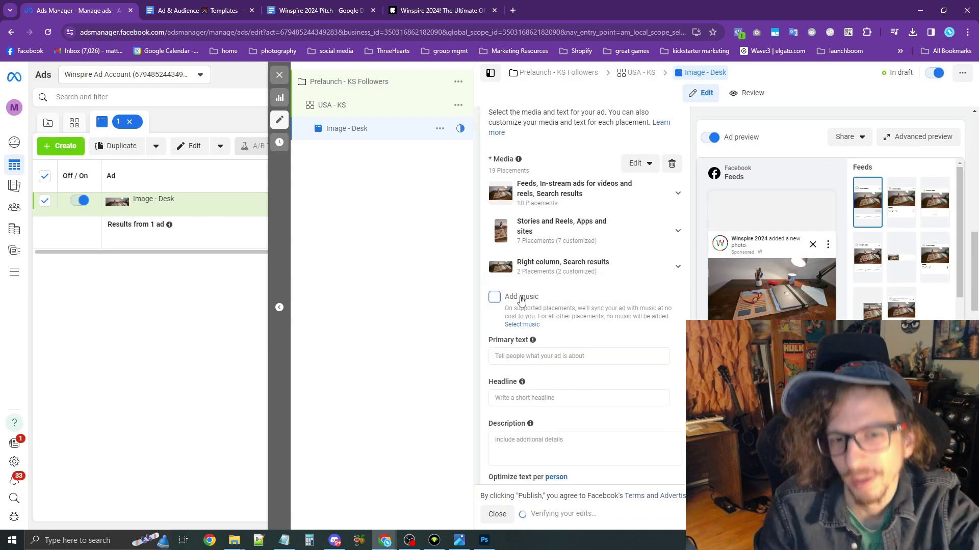
scroll(535, 304, "down", 1)
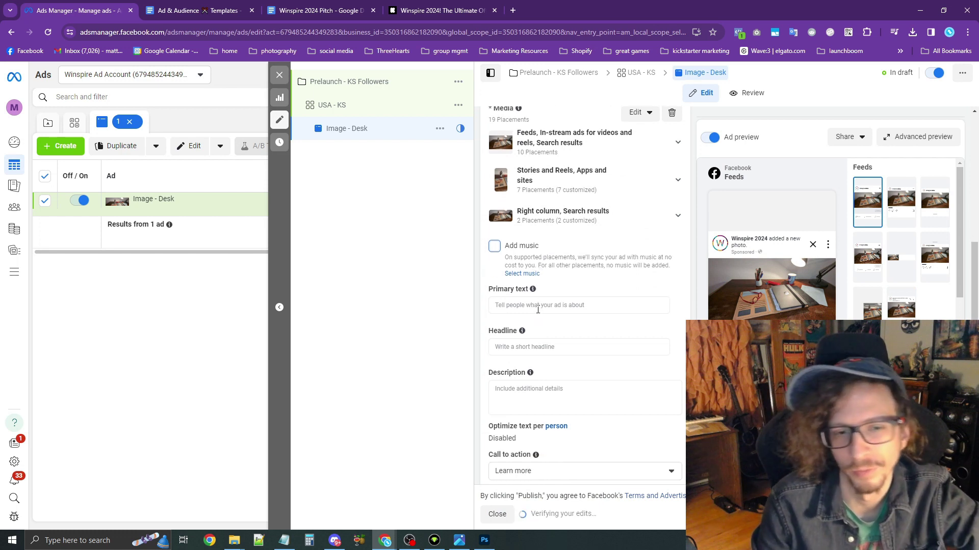
scroll(538, 309, "down", 2)
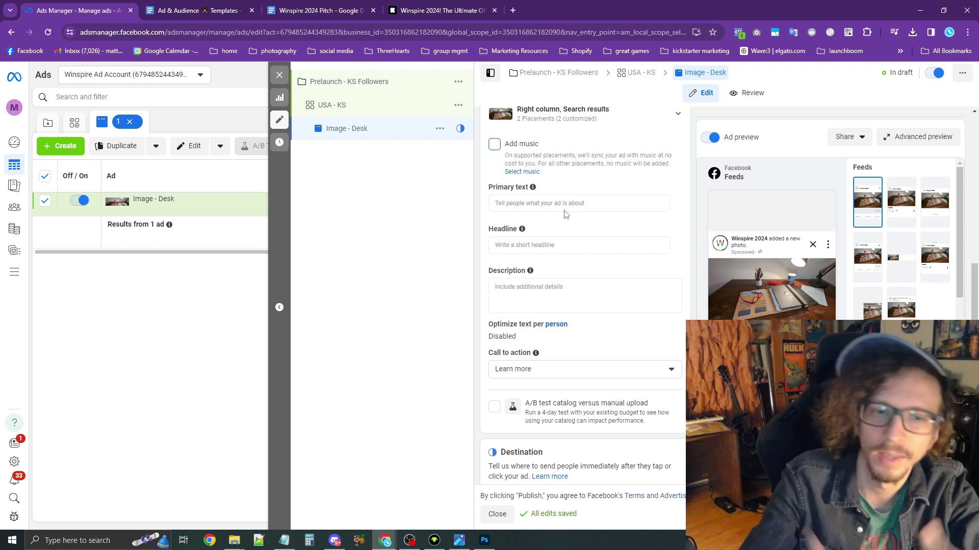
Enter 'Office Supplies' as the ad's description, ready for the headline.
left_click(543, 292)
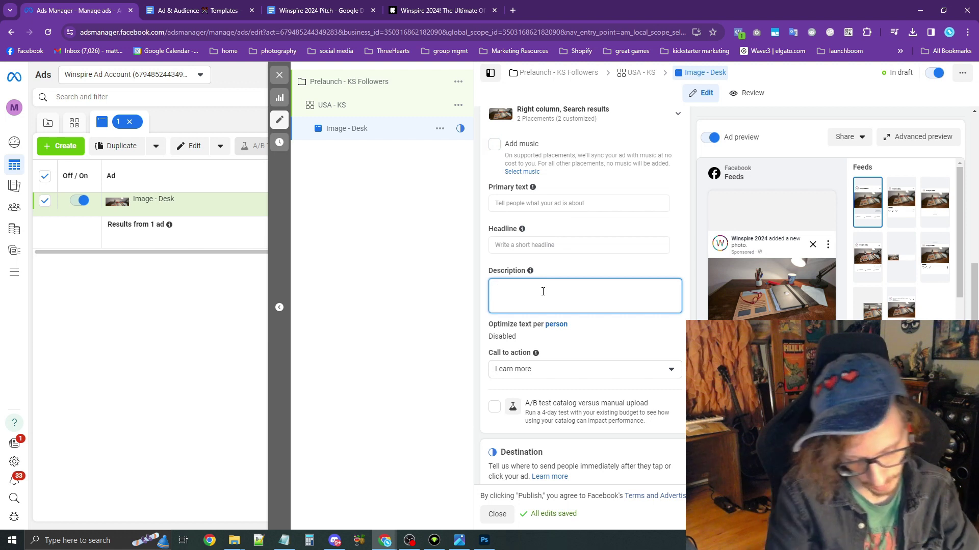
type("Office Supplies")
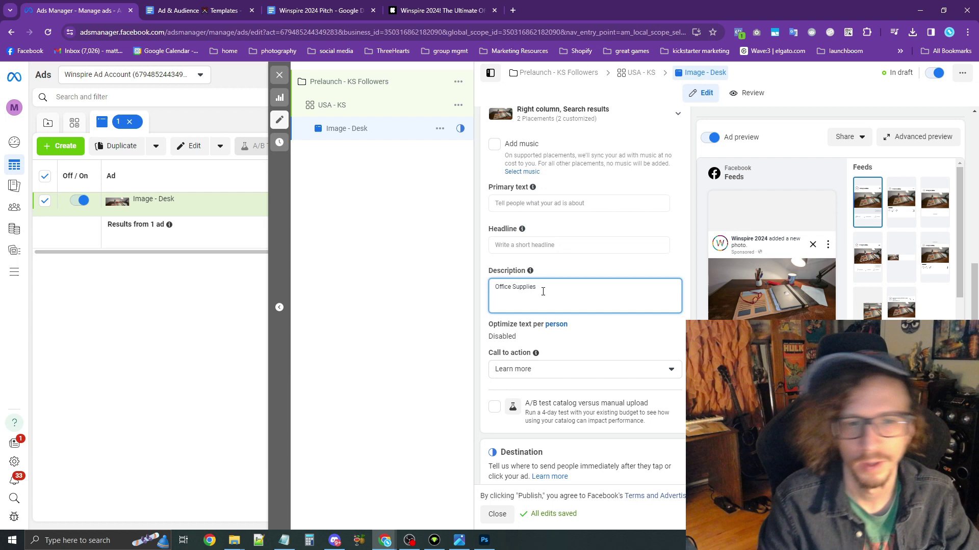
left_click(554, 246)
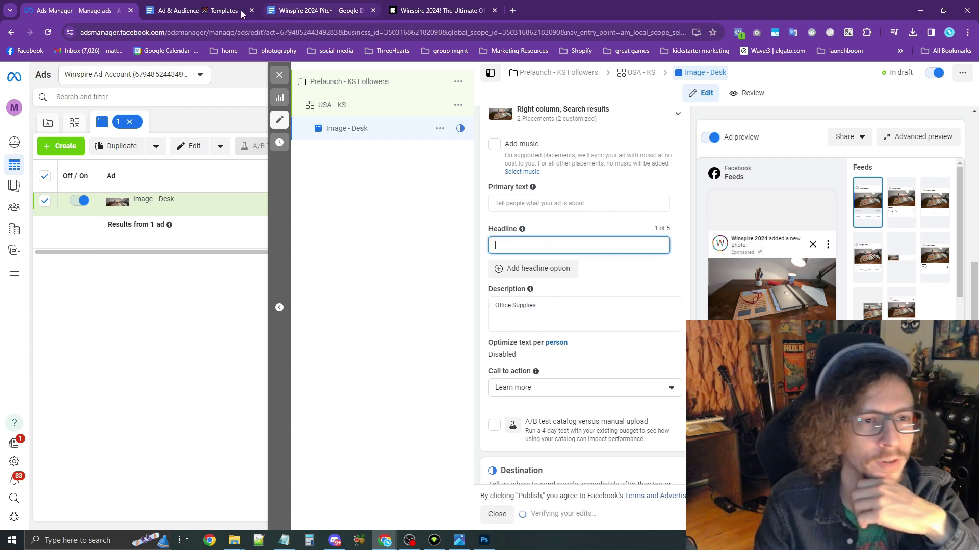
Copy the Kickstarter Followers headline 'Sign Up AND Catch 35% OFF!' from the AD HEADLINE TEMPLATES section.
left_click(172, 6)
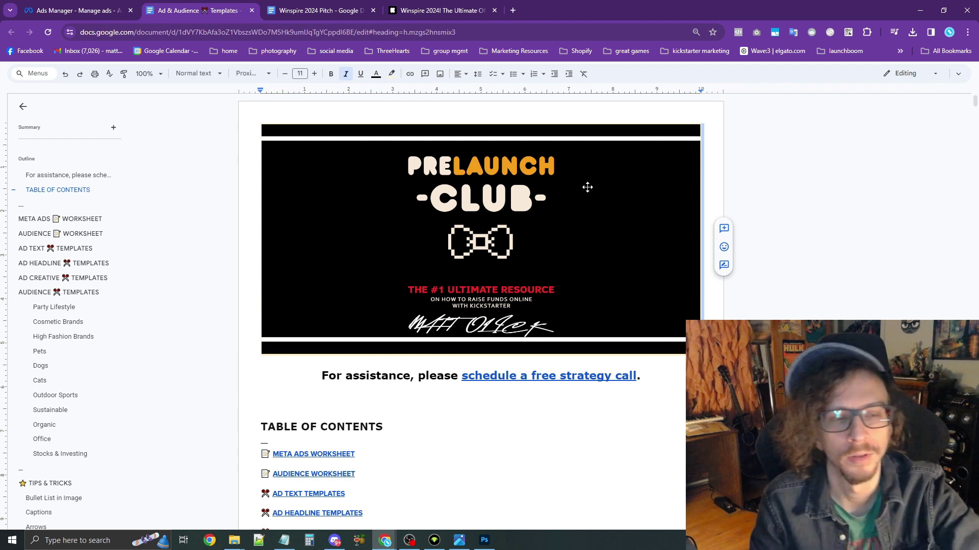
scroll(587, 188, "down", 1)
scroll(588, 187, "up", 1)
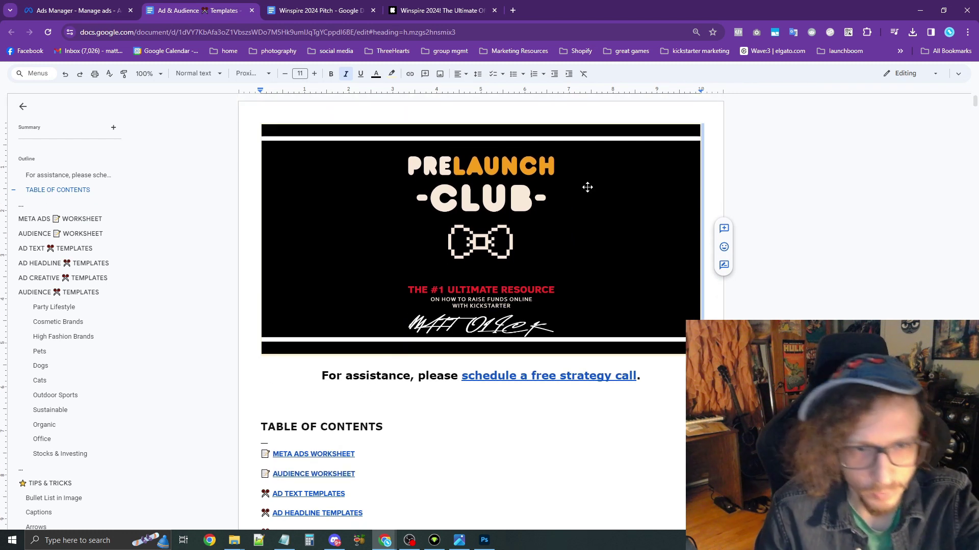
scroll(587, 187, "down", 2)
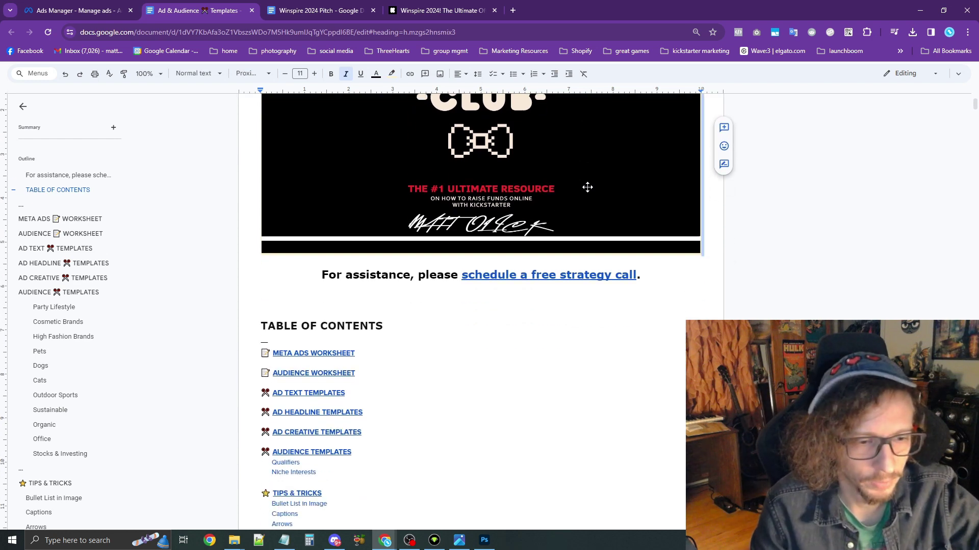
scroll(587, 187, "down", 1)
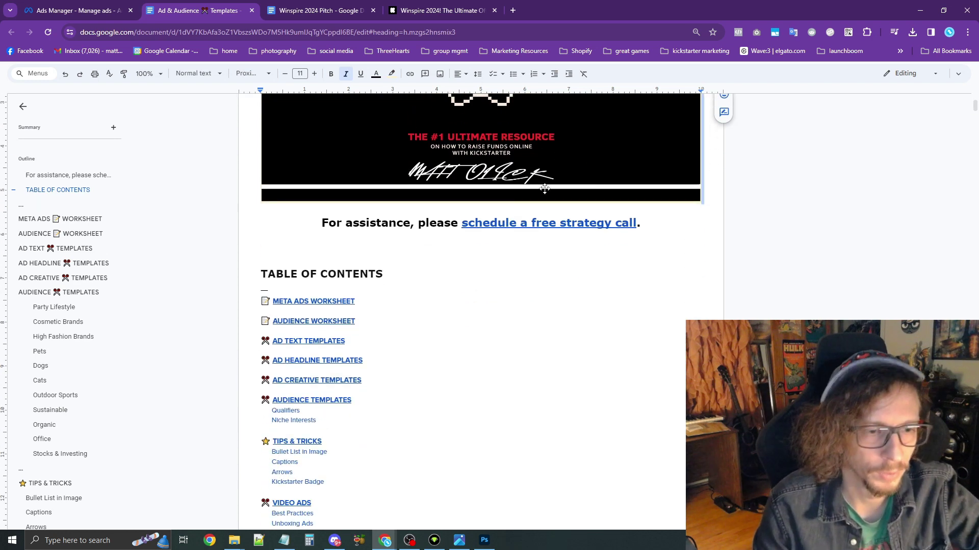
left_click(321, 362)
left_click(331, 379)
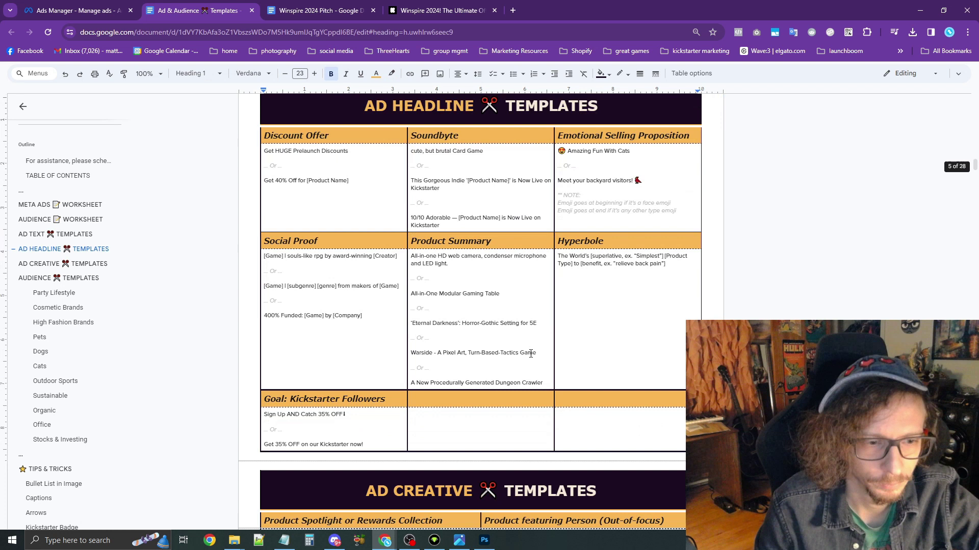
scroll(531, 353, "down", 1)
left_click_drag(386, 374, 265, 376)
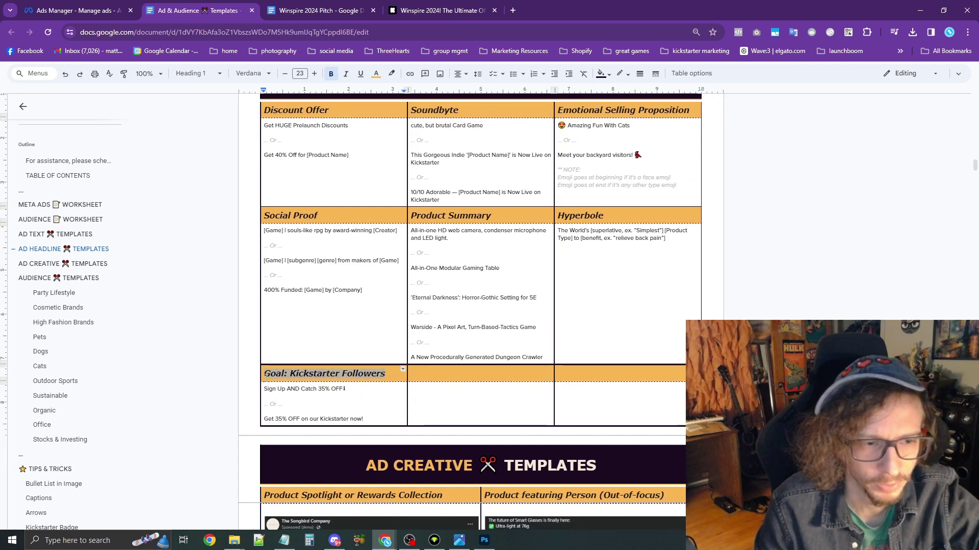
left_click(317, 393)
left_click_drag(351, 388, 263, 389)
key("ctrl+c")
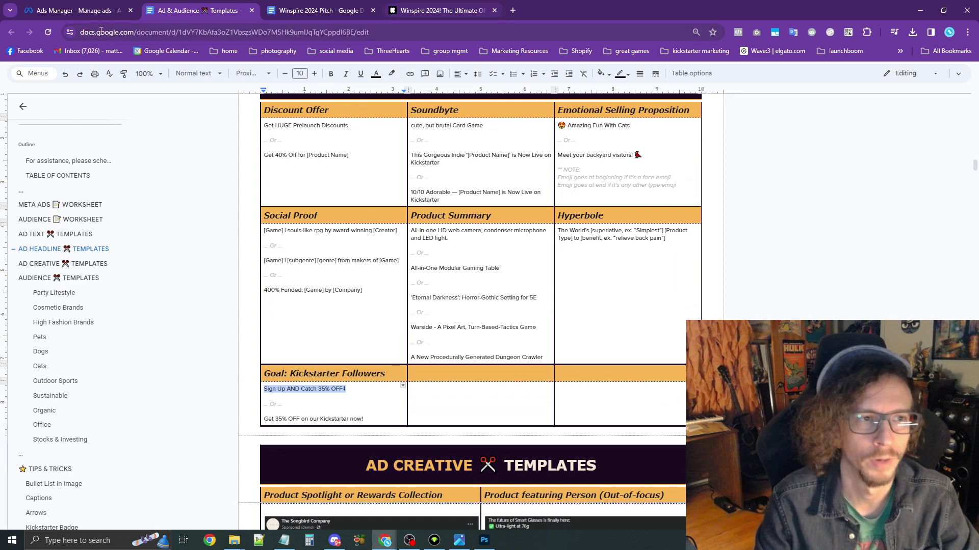
left_click(32, 8)
Paste 'Sign Up AND Catch 35% OFF!' as headline, then add 'Get 35% OFF on our Kickstarter now!' from the doc.
key("ctrl+v")
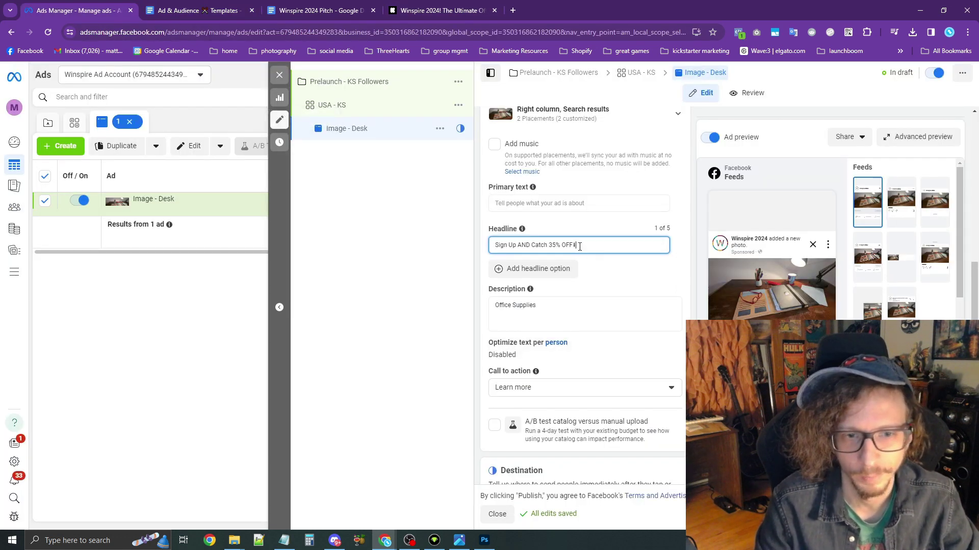
left_click(560, 268)
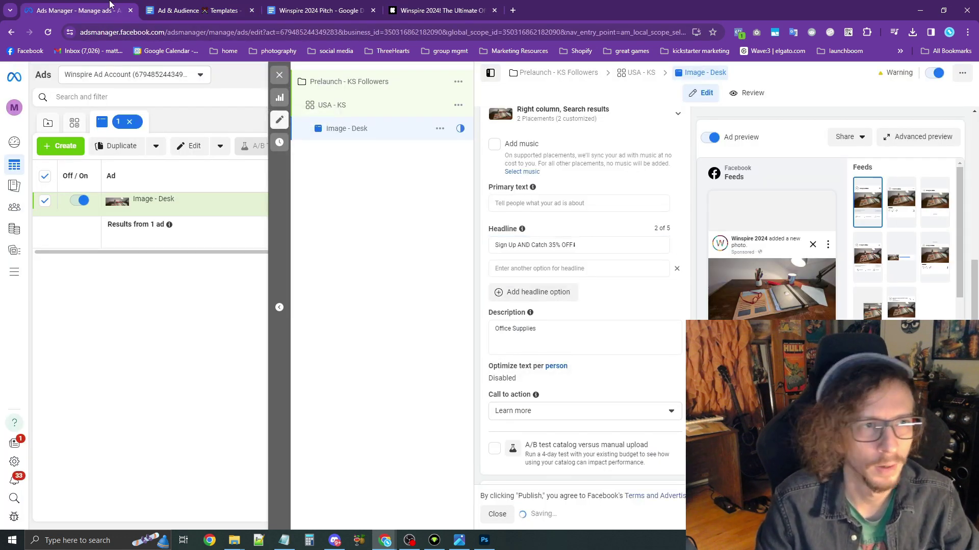
left_click(183, 10)
left_click_drag(374, 421, 260, 419)
key("ctrl+c")
left_click(35, 7)
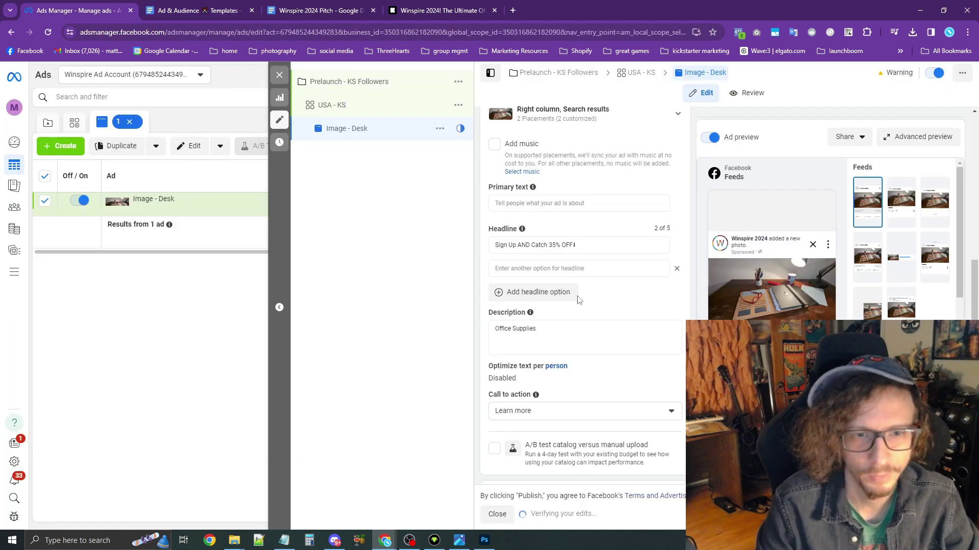
left_click(576, 271)
key("ctrl+v")
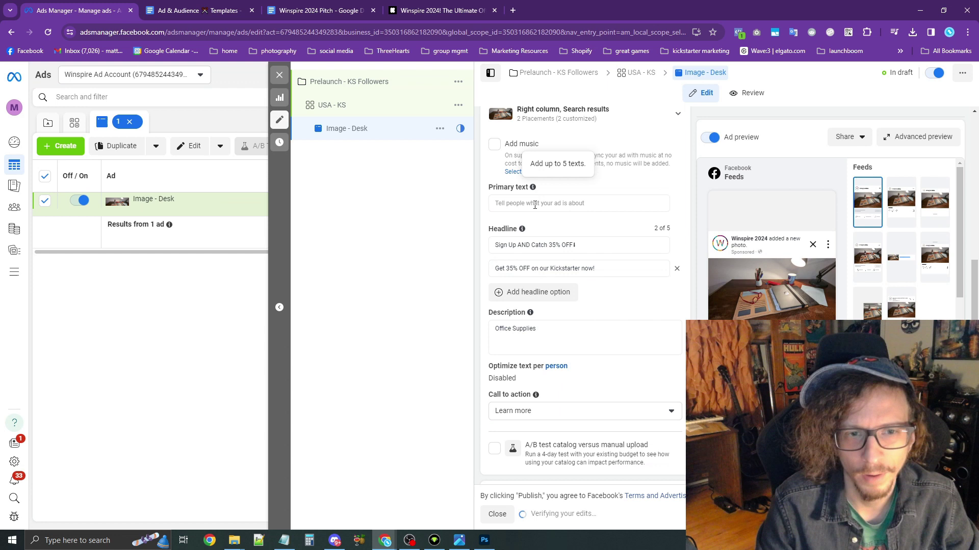
left_click(535, 204)
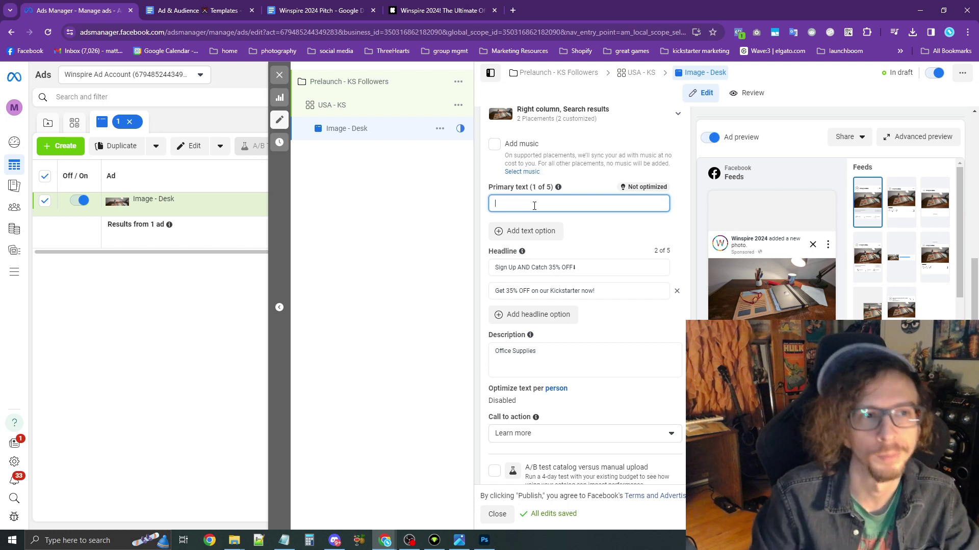
Paste the Winspire 2024 Pitch hook line about the folio organizer into the Image - Desk primary text.
left_click(357, 7)
scroll(615, 291, "up", 5)
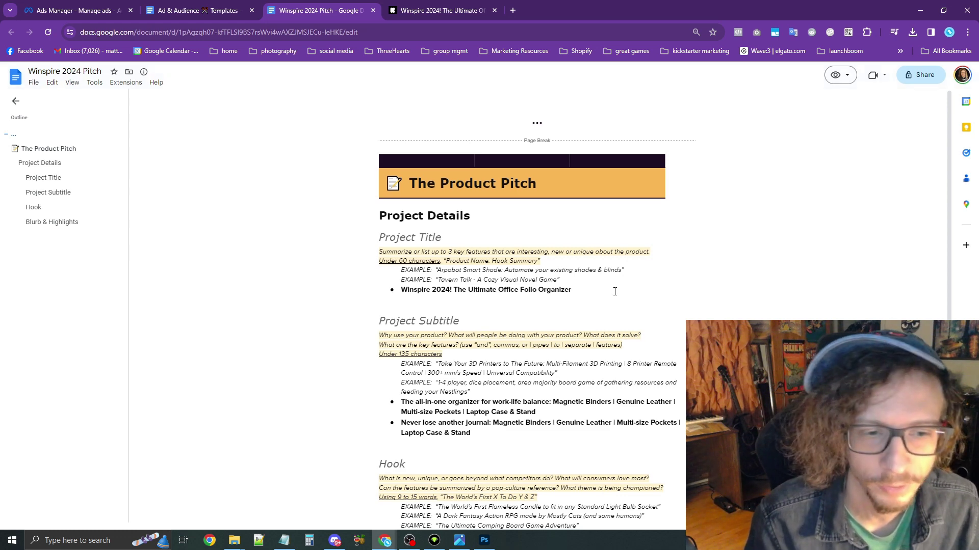
scroll(614, 291, "down", 2)
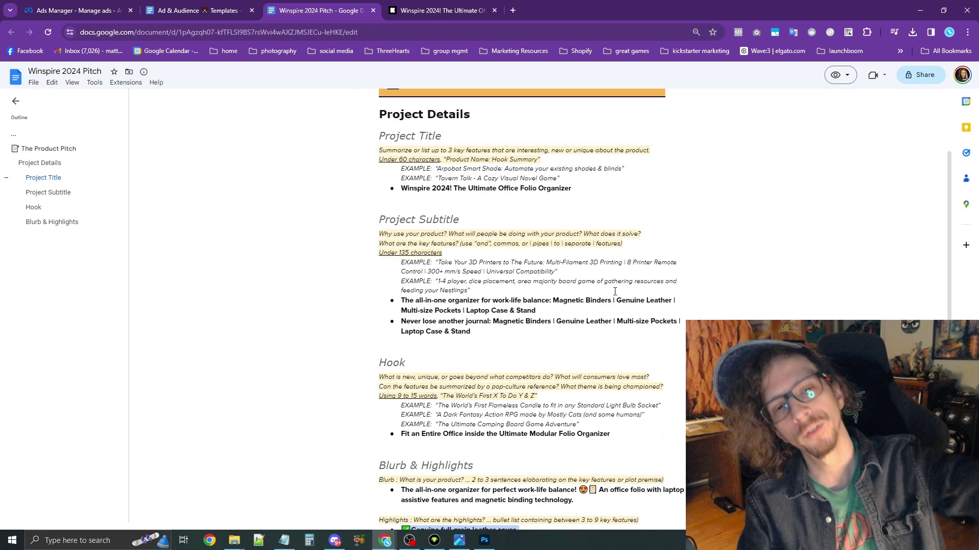
scroll(615, 291, "down", 4)
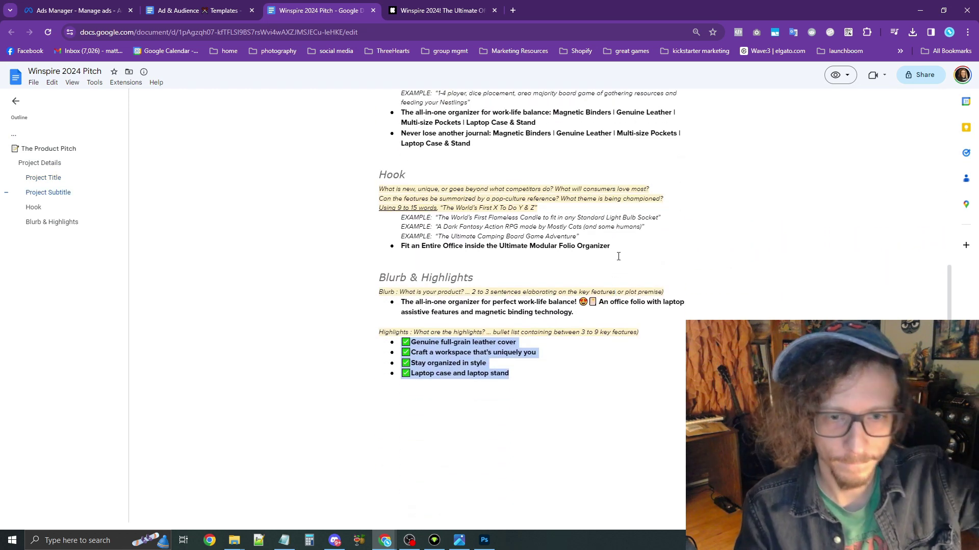
left_click_drag(615, 249, 398, 250)
key("ctrl+c")
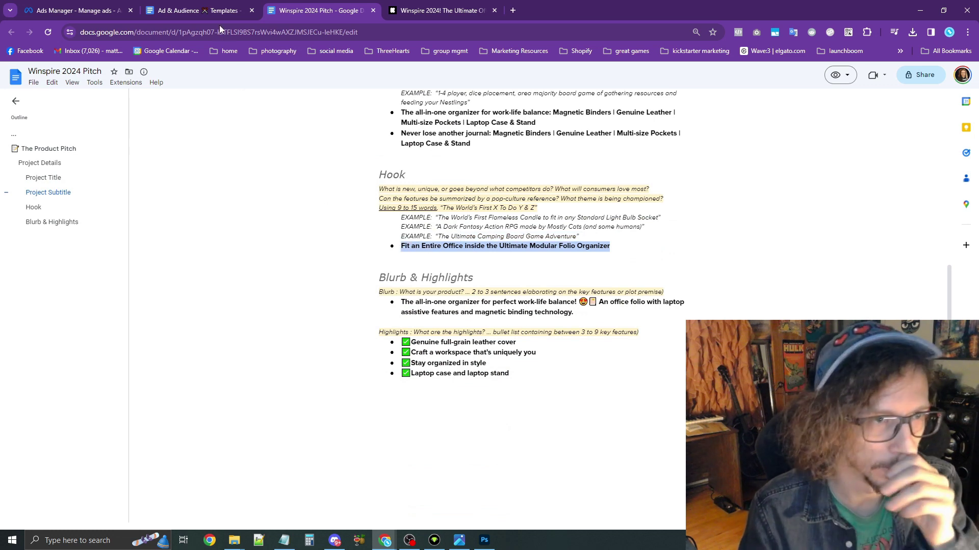
left_click(60, 5)
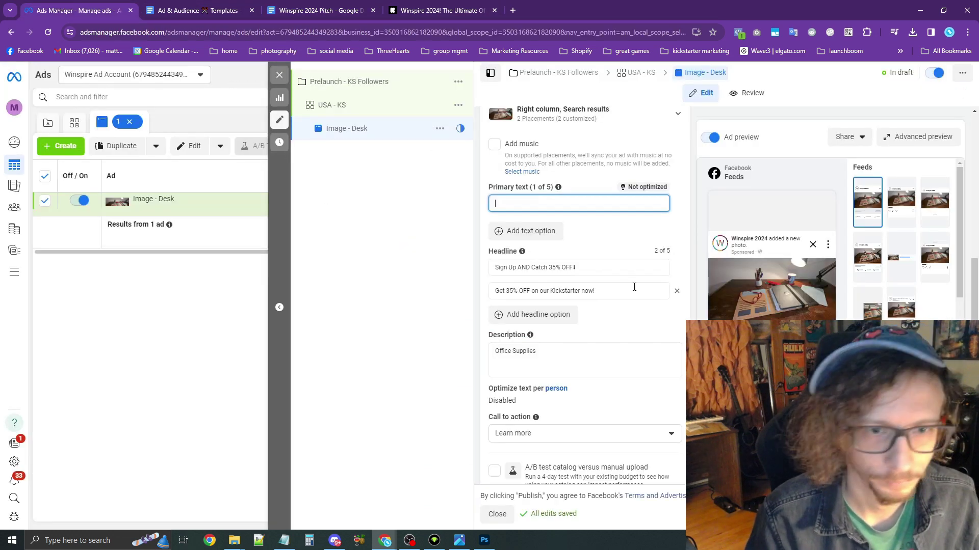
key("ctrl+v")
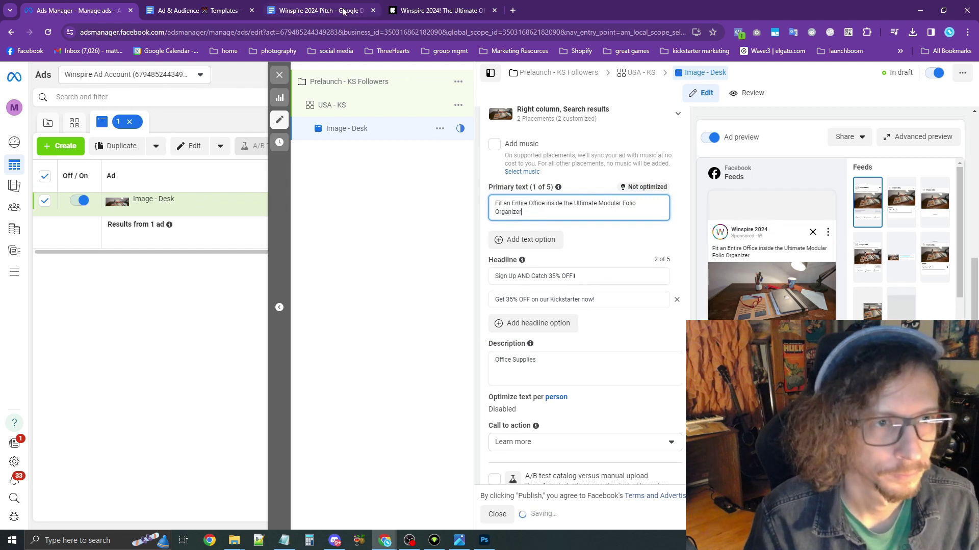
Replace that primary text with the pitch's blurb paragraph.
left_click(343, 11)
left_click_drag(593, 307, 401, 302)
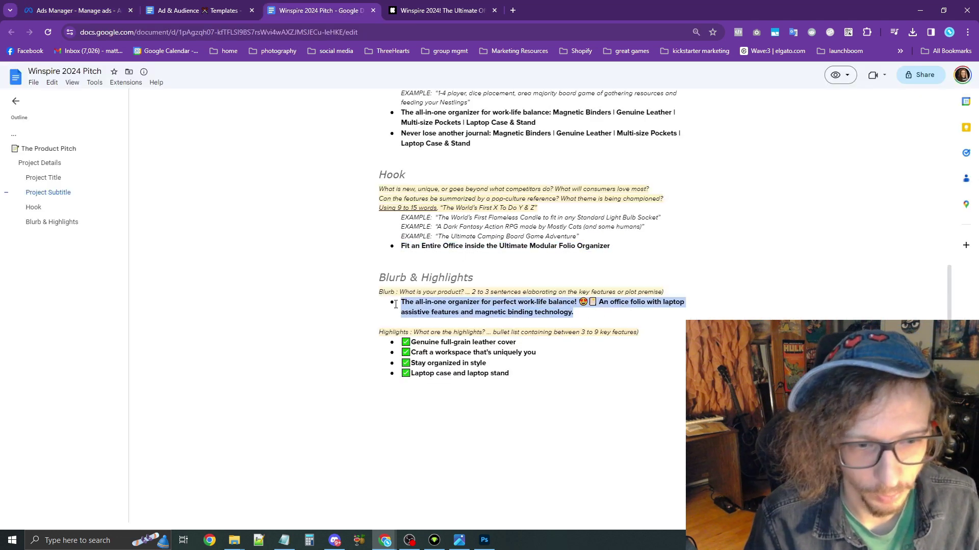
left_click(76, 10)
key("ctrl+a")
type("The all-in-one organizer for perfect work-life balance! 😍 📙 An office folio with laptop assistive features and magnetic binding technology.")
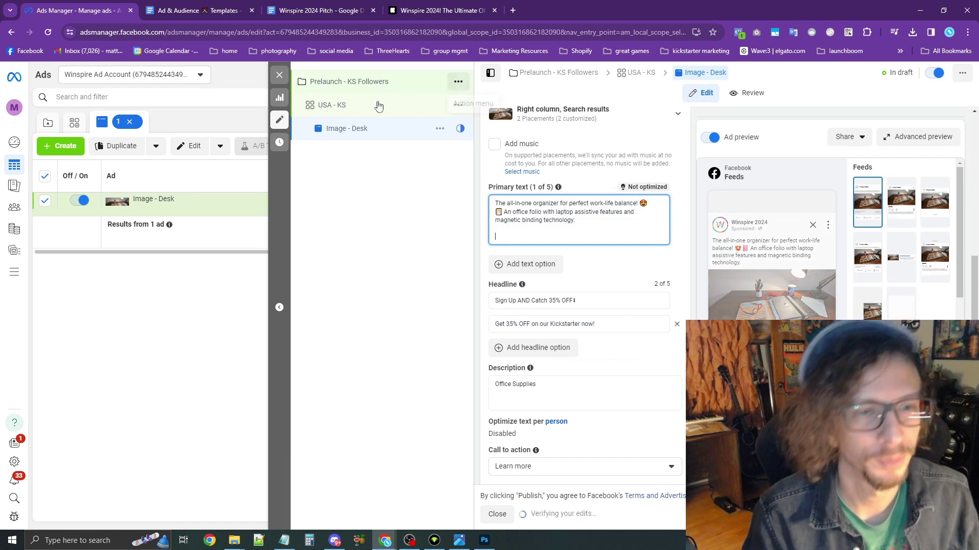
left_click(218, 11)
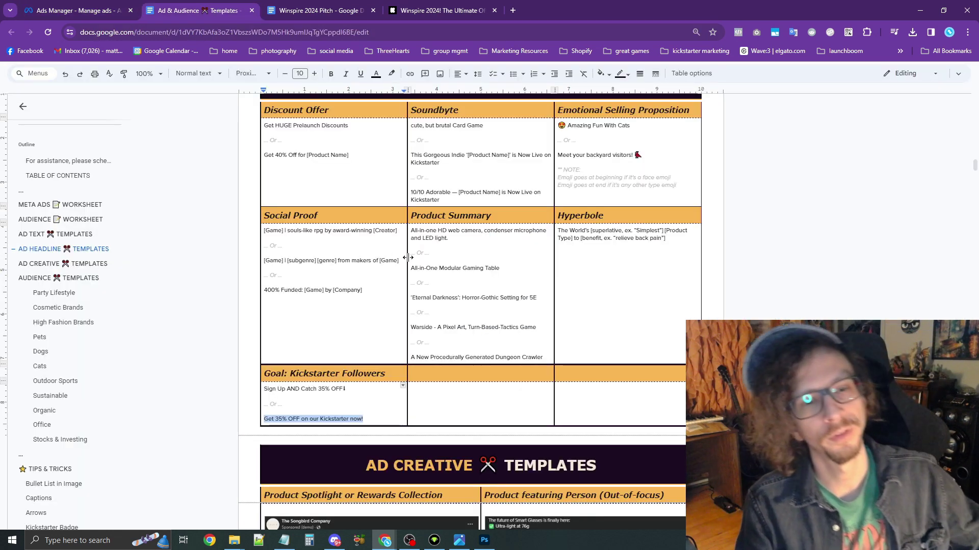
Select the Kickstarter Followers line 'Be among the first and grab a 38% Kickstarter discount!' in AD TEXT TEMPLATES.
scroll(408, 257, "up", 8)
scroll(407, 257, "up", 7)
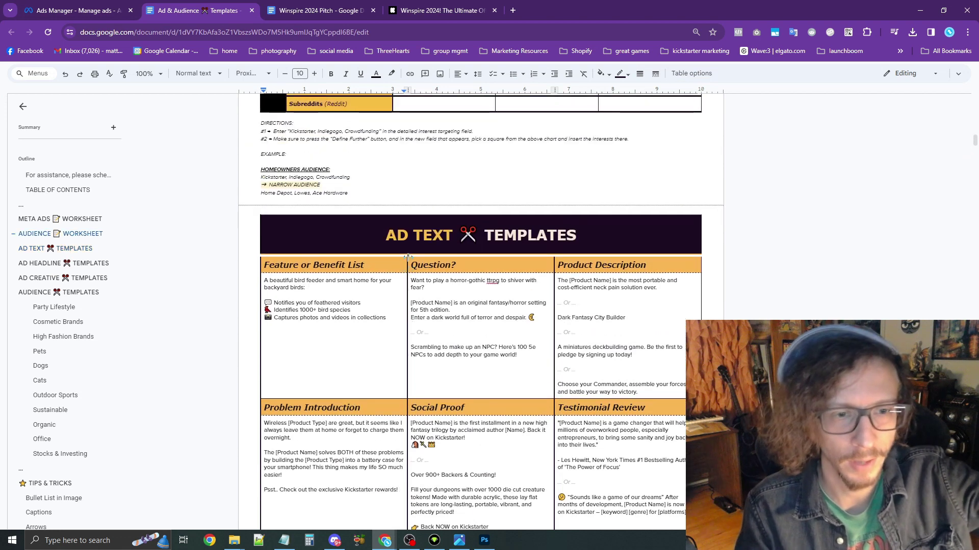
scroll(408, 258, "down", 2)
scroll(408, 257, "down", 5)
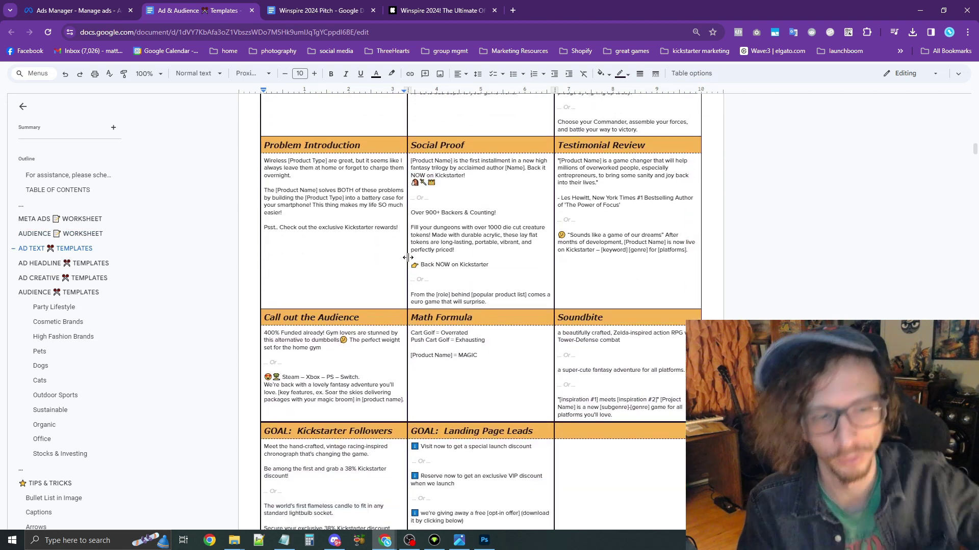
left_click_drag(295, 337, 395, 337)
left_click(357, 367)
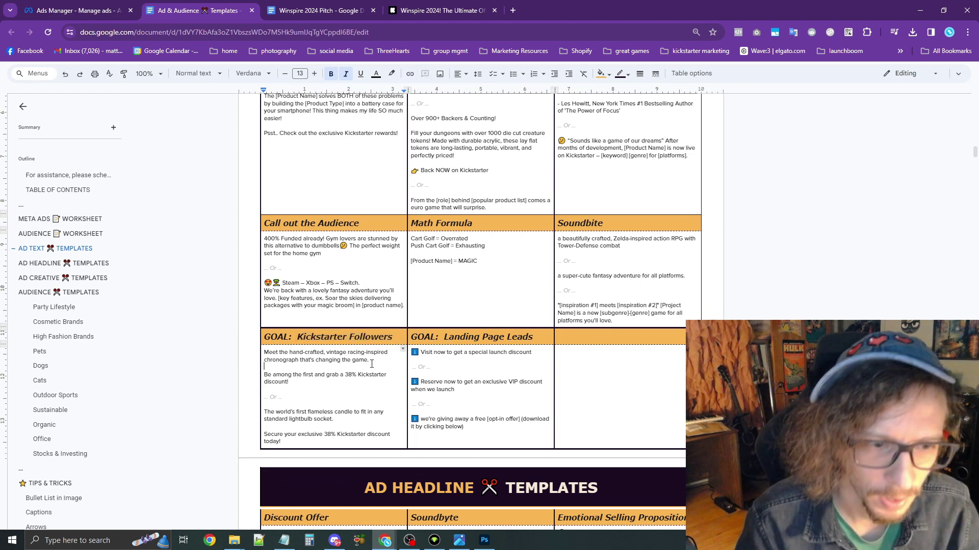
scroll(314, 351, "down", 1)
left_click_drag(300, 334, 259, 327)
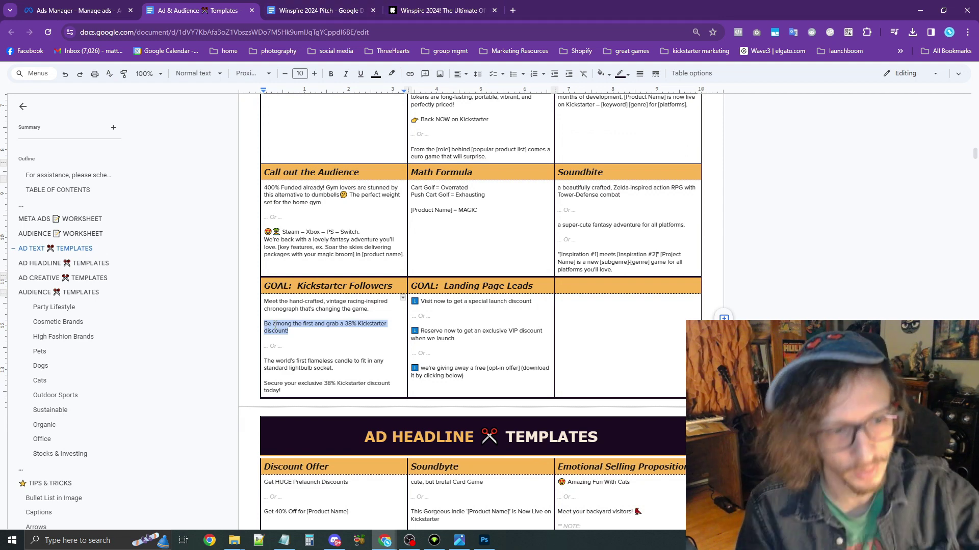
left_click_drag(320, 387, 257, 382)
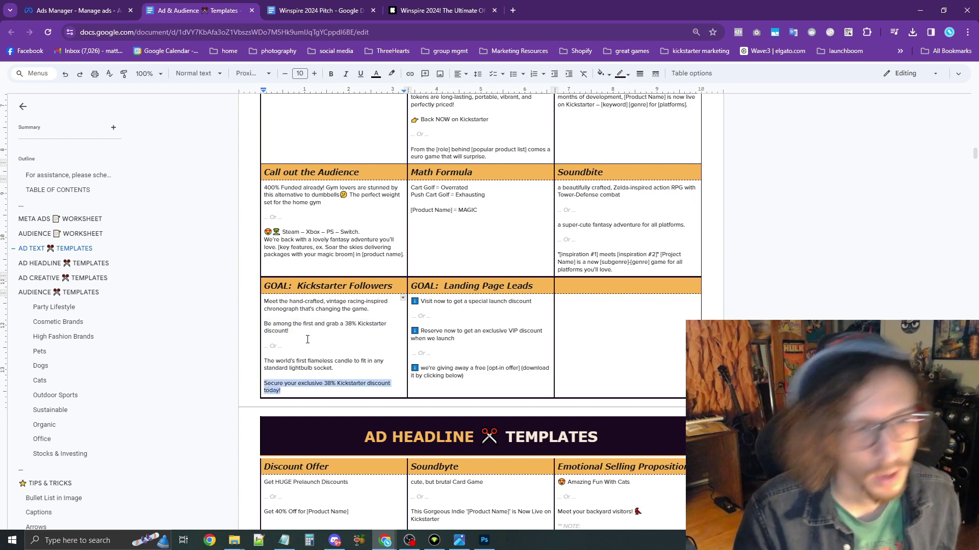
left_click_drag(308, 339, 257, 325)
Append the 38% discount line to the primary text and copy the whole text into a second primary text option.
key("ctrl+c")
left_click(82, 10)
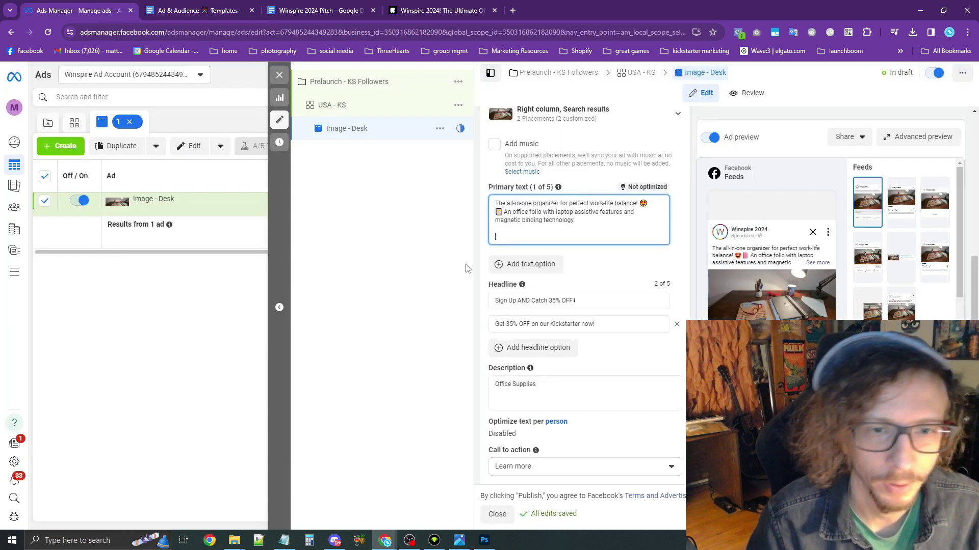
key("ctrl+v")
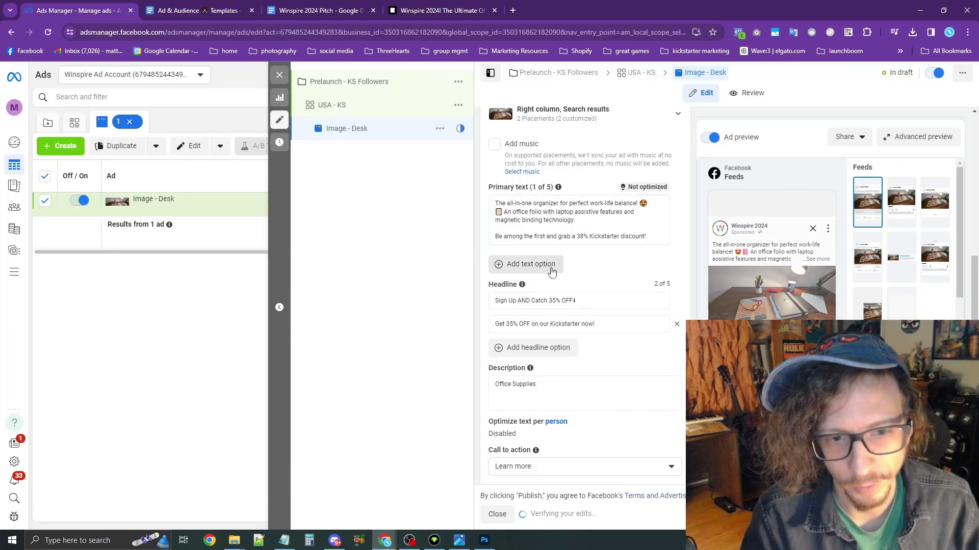
left_click(533, 265)
left_click(637, 242)
key("ctrl+a")
key("ctrl+c")
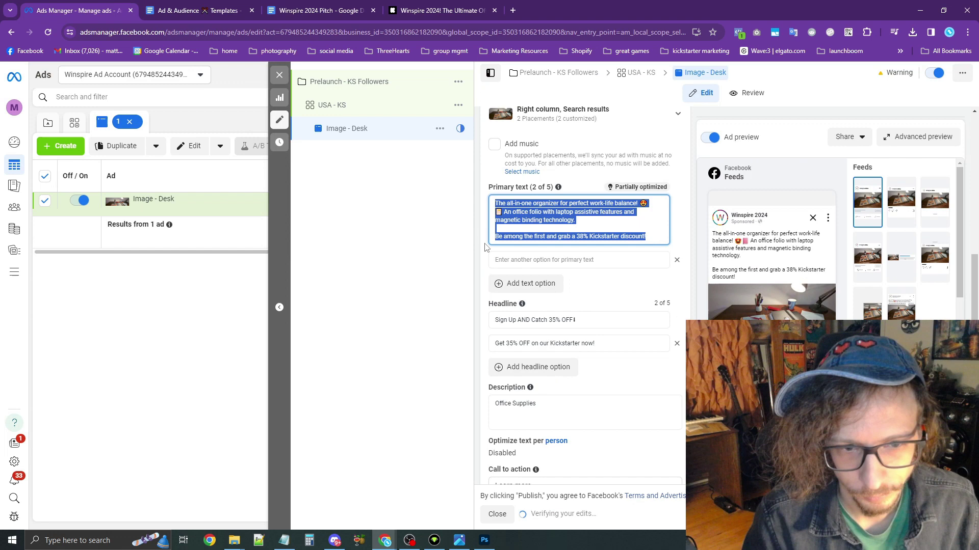
left_click(502, 260)
key("ctrl+v")
Replace the second option's last line with 'Secure your exclusive 38% Kickstarter discount today!'.
left_click(193, 10)
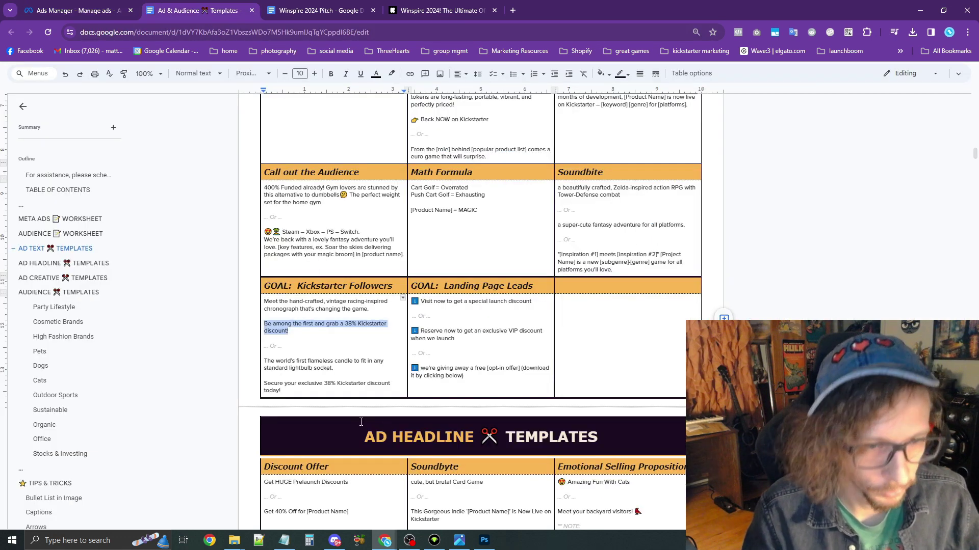
left_click_drag(295, 392, 257, 385)
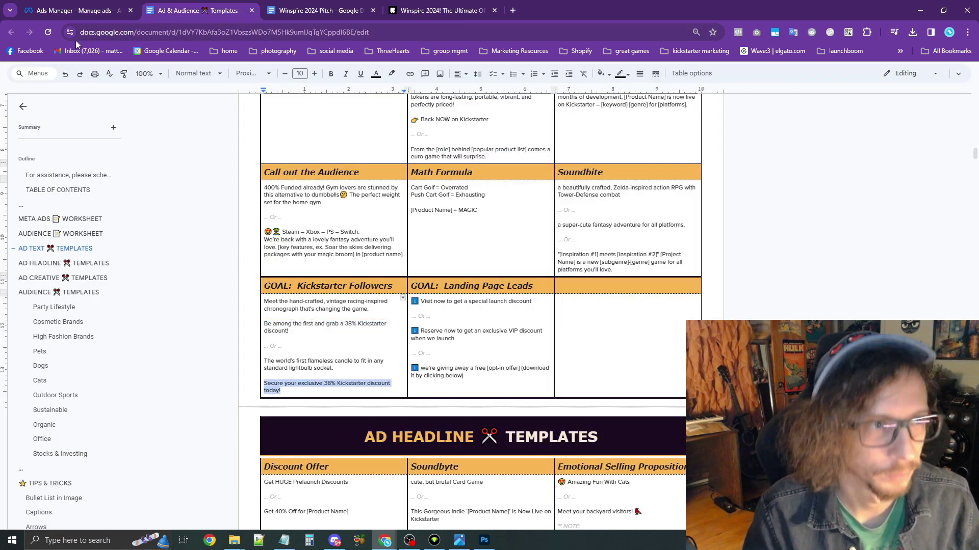
left_click(77, 10)
left_click_drag(655, 293, 444, 303)
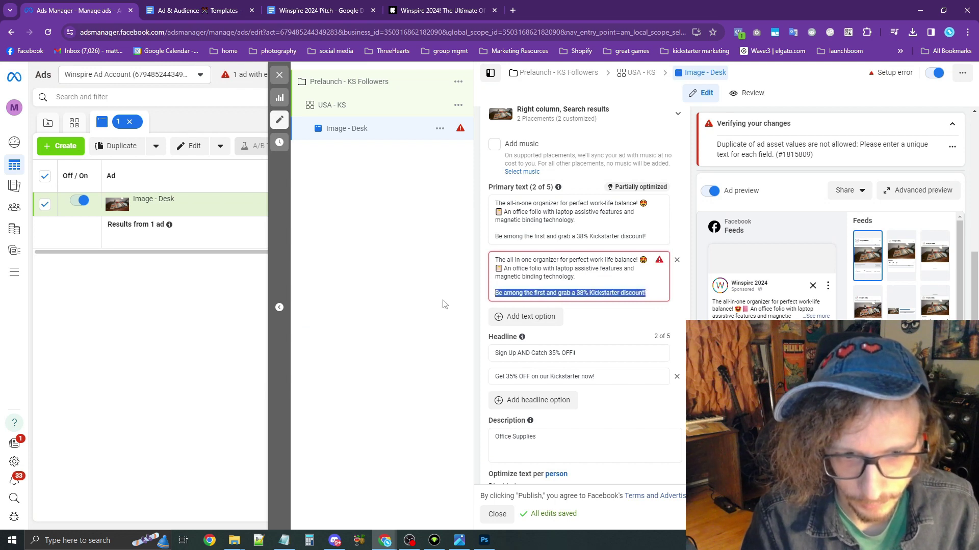
key("ctrl+v")
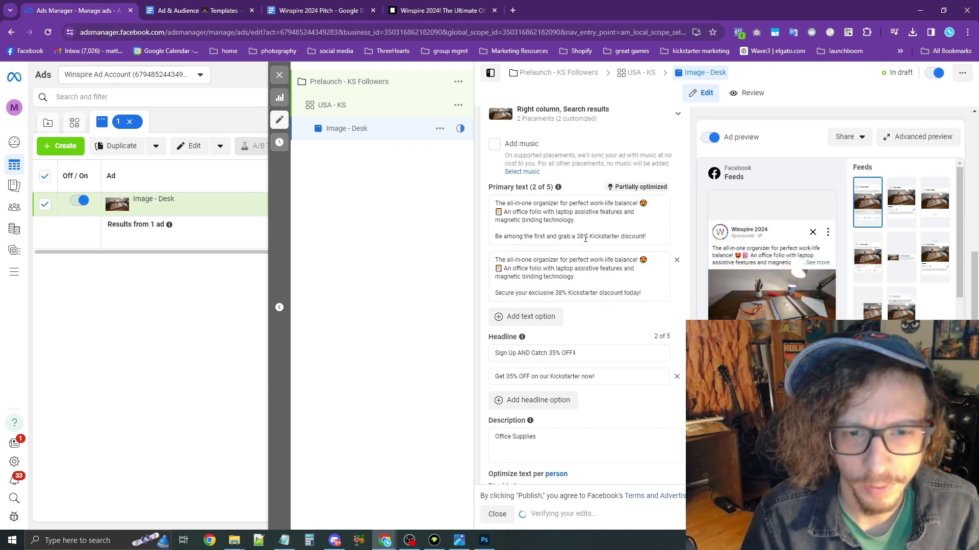
left_click_drag(585, 239, 577, 238)
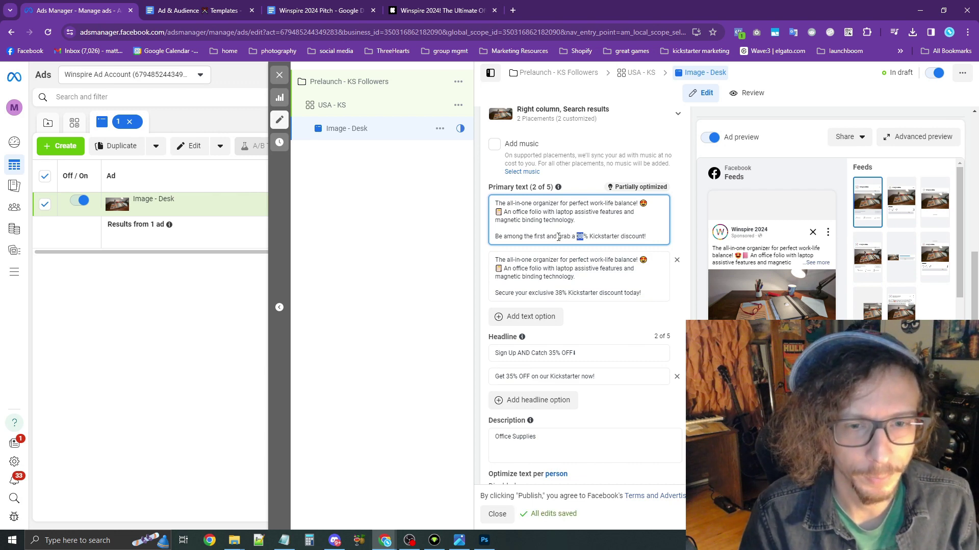
Change 38 to 40 in both Image - Desk primary texts and 35 to 40 in both headlines.
type("40")
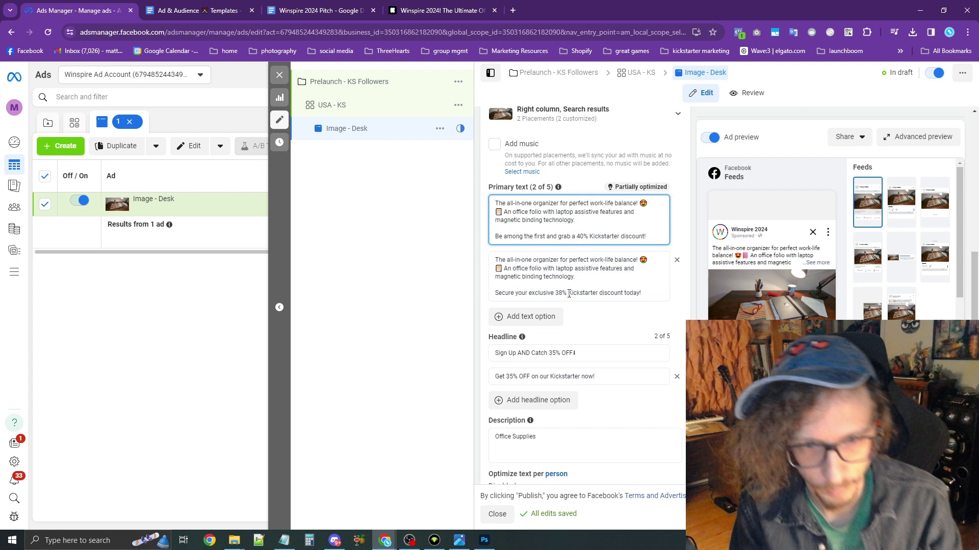
left_click(563, 295)
left_click_drag(563, 295, 555, 294)
type("40")
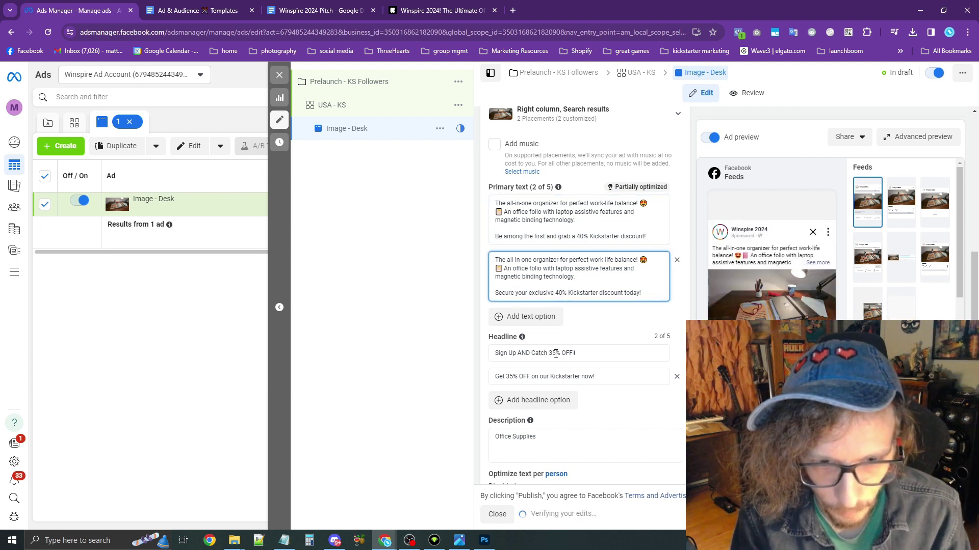
left_click_drag(556, 353, 506, 377)
type("40")
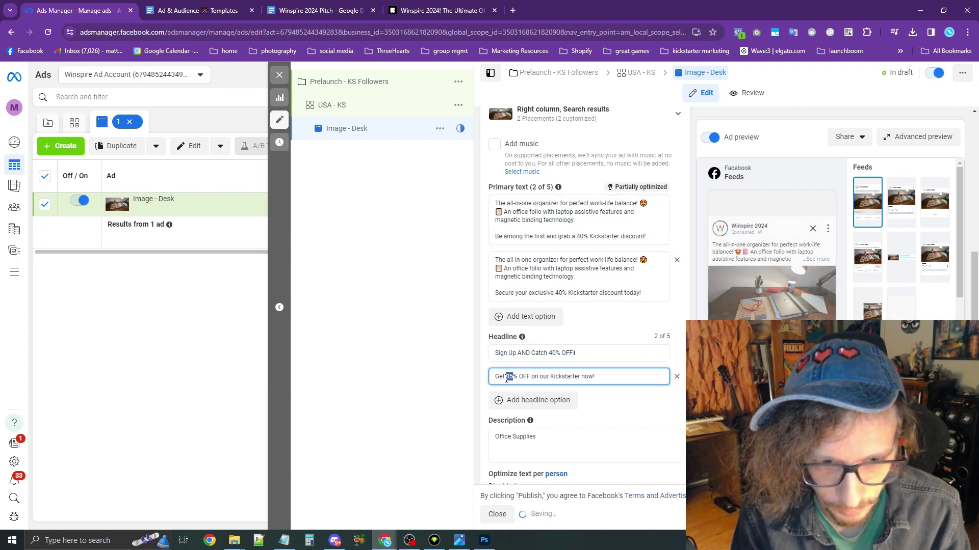
type("40")
left_click(483, 358)
scroll(484, 357, "down", 2)
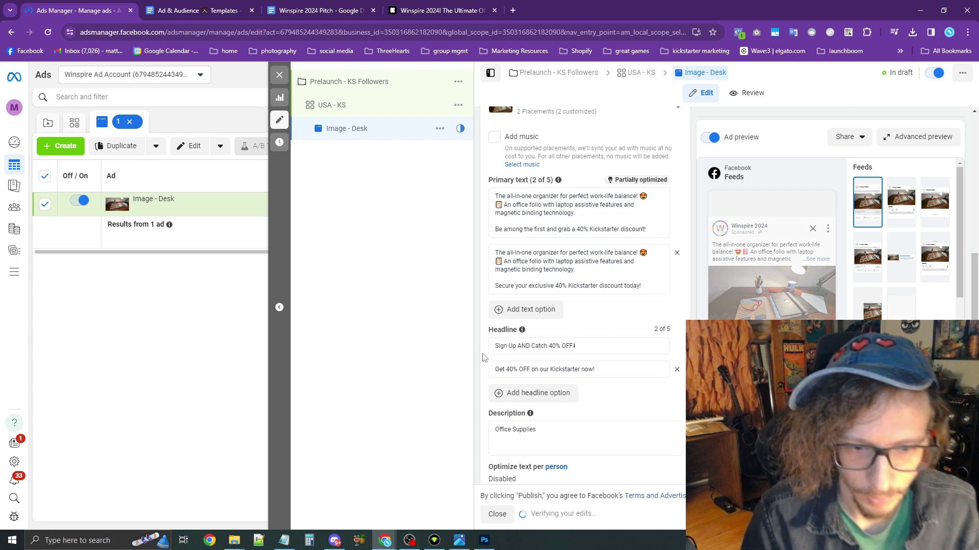
scroll(483, 357, "down", 6)
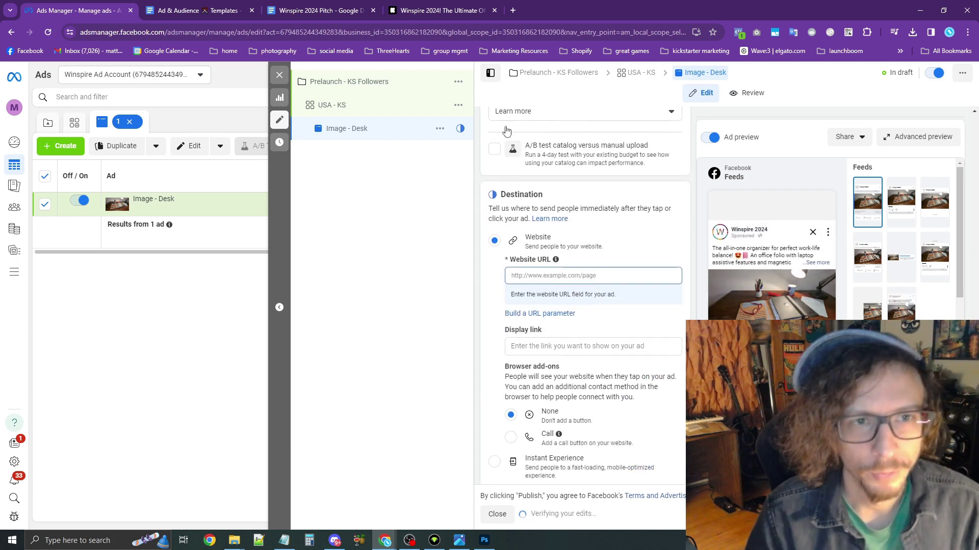
Set the Website URL to the Winspire 2024 Kickstarter project page address.
left_click(448, 10)
left_click(385, 32)
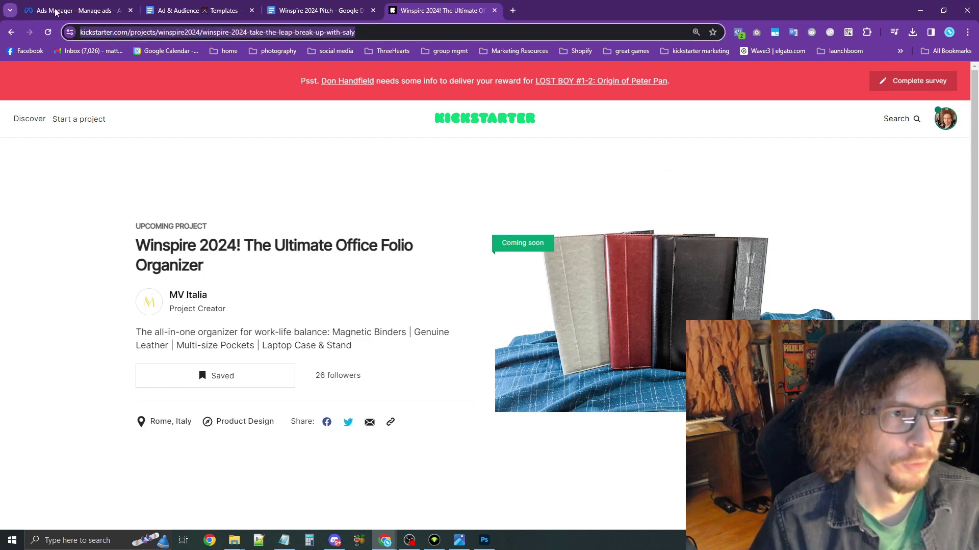
left_click(88, 12)
key("ctrl+v")
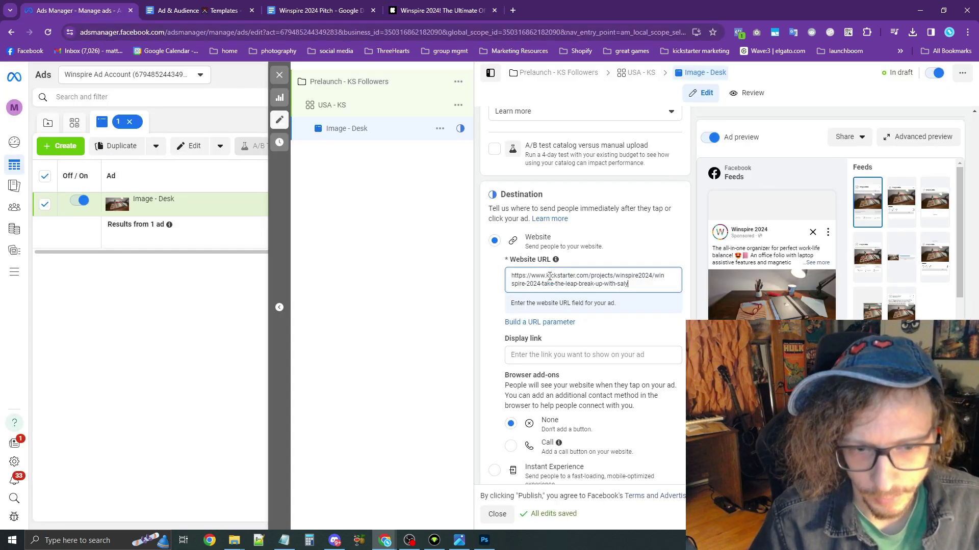
left_click(614, 321)
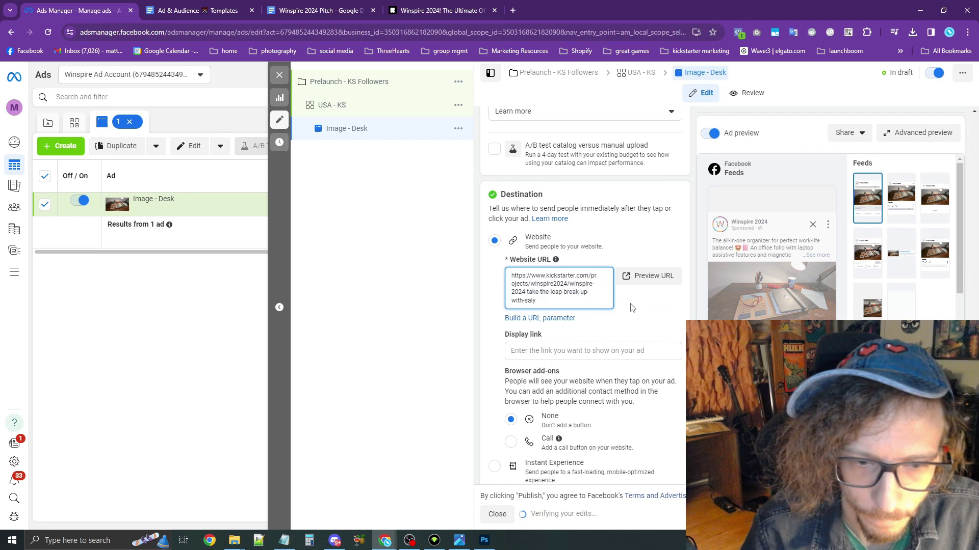
Set the display link to kickstarter.com/upcoming.
scroll(631, 308, "down", 1)
left_click(584, 301)
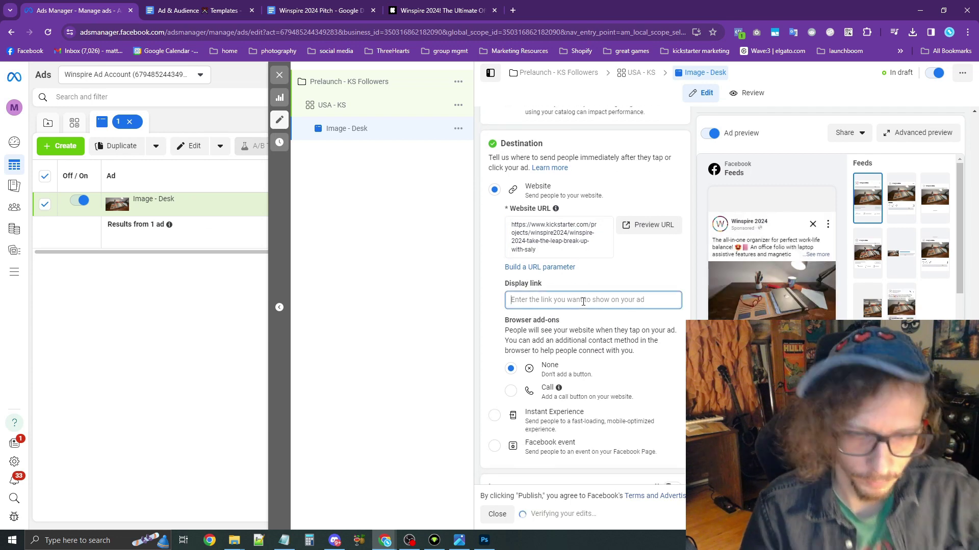
type("kickstar")
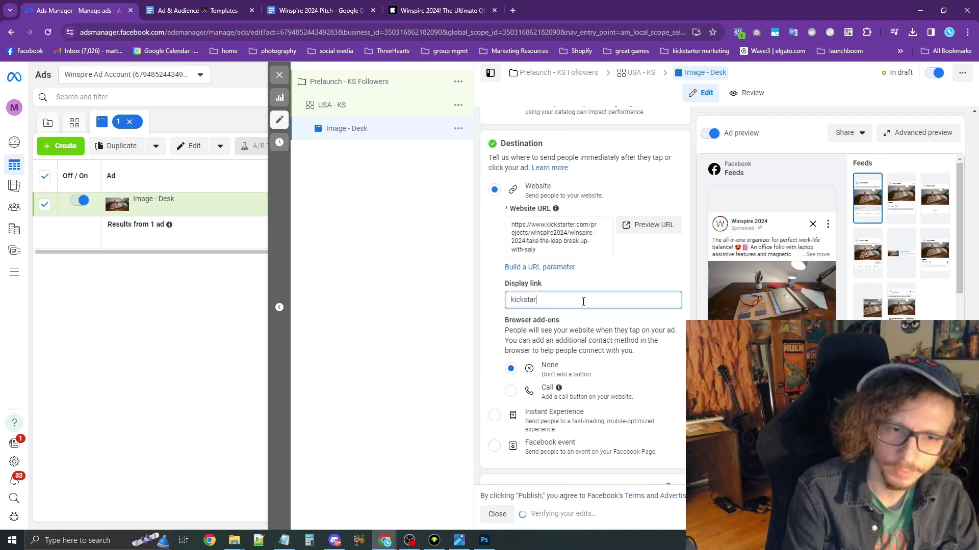
type("ter.com/upcoming")
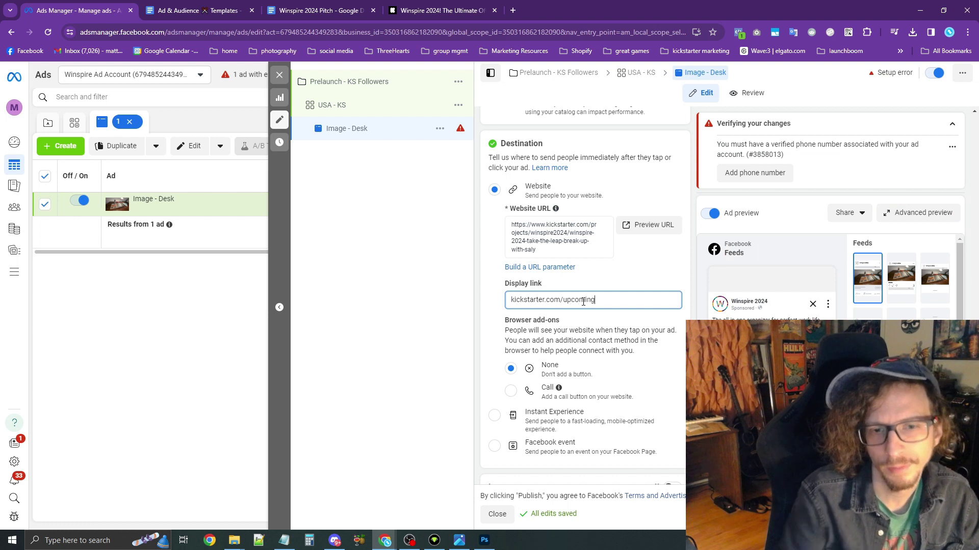
left_click(617, 327)
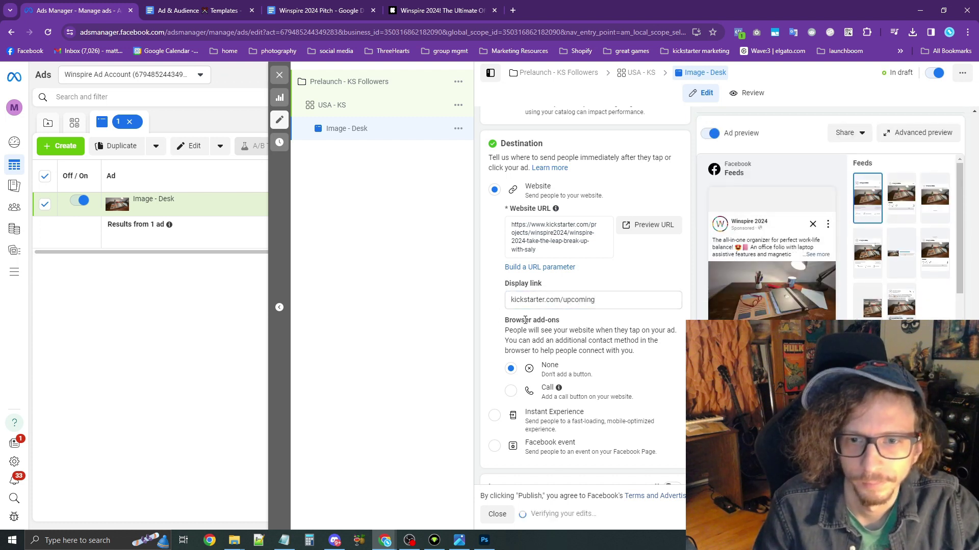
scroll(617, 326, "down", 2)
scroll(618, 326, "down", 4)
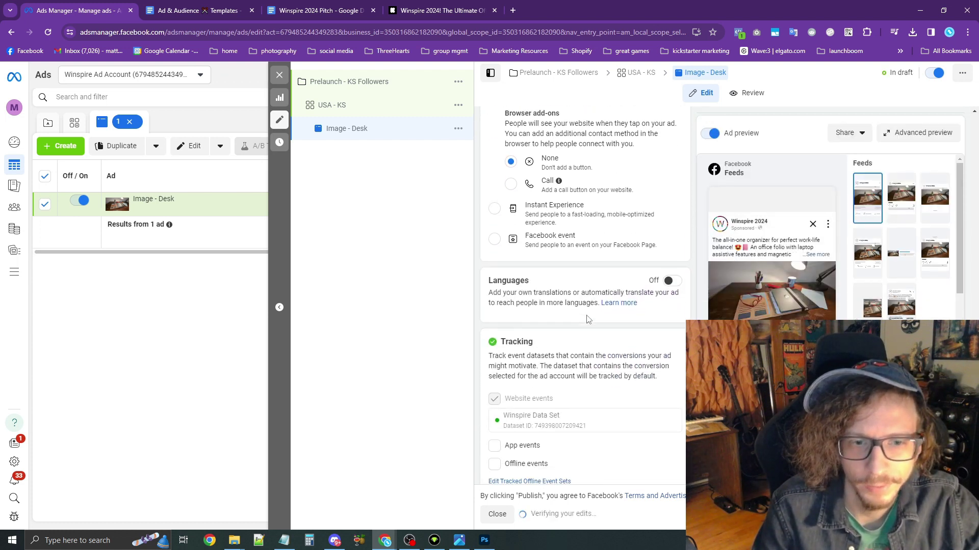
scroll(587, 315, "down", 2)
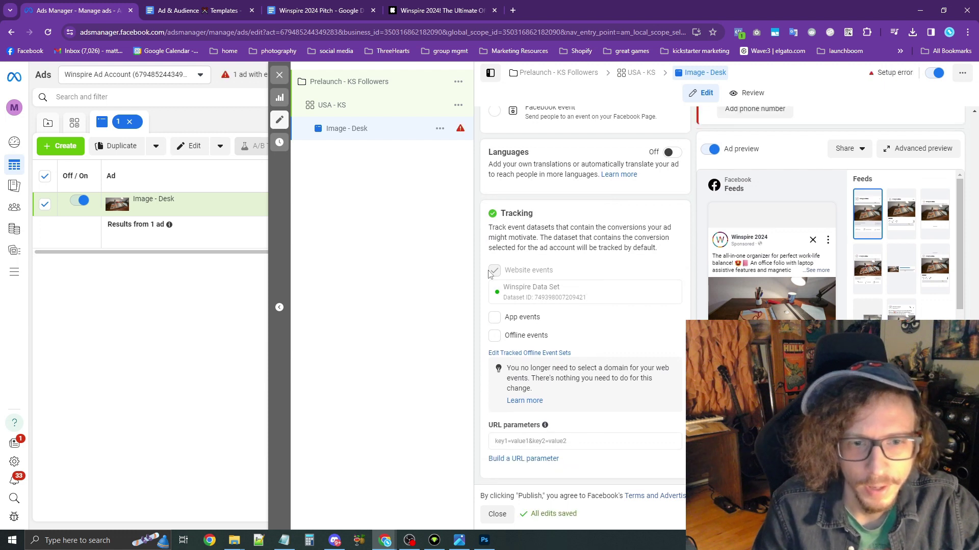
double_click(510, 215)
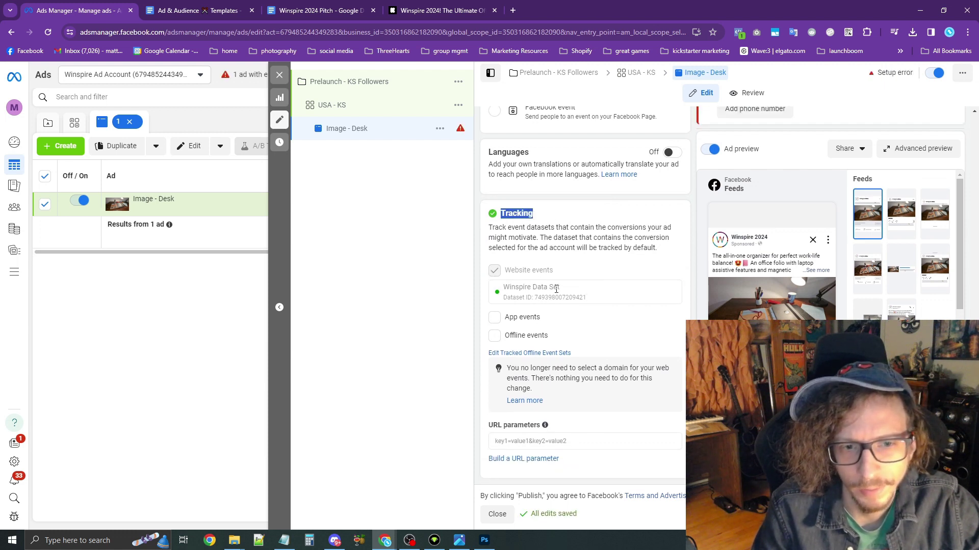
left_click_drag(561, 288, 502, 288)
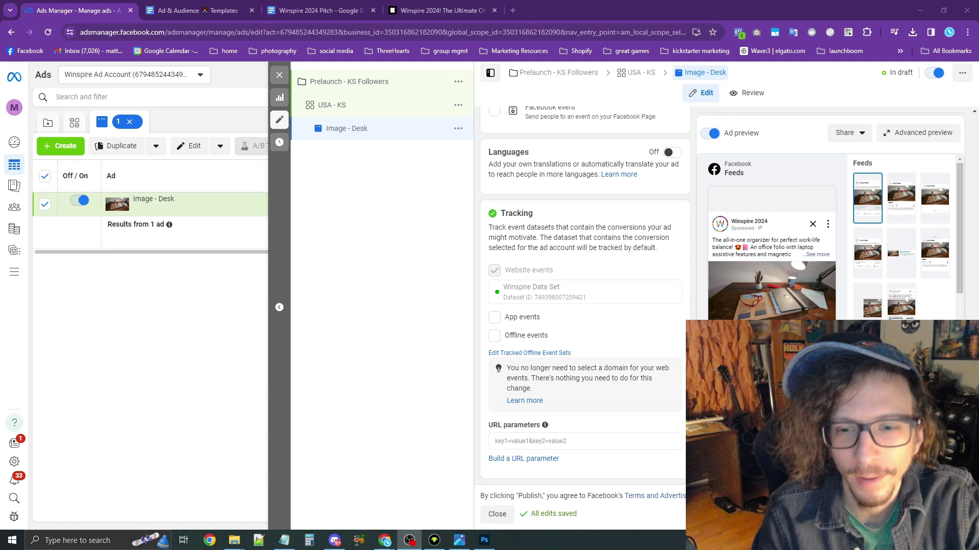
Quickly duplicate the Image - Desk ad in USA - KS and rename the copy 'Video - Carousel'.
scroll(635, 279, "up", 10)
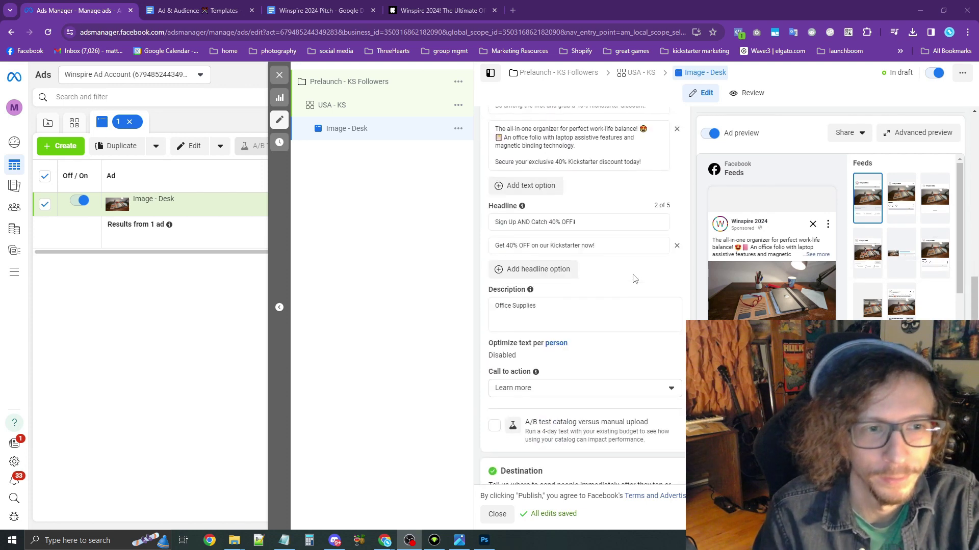
scroll(634, 279, "up", 8)
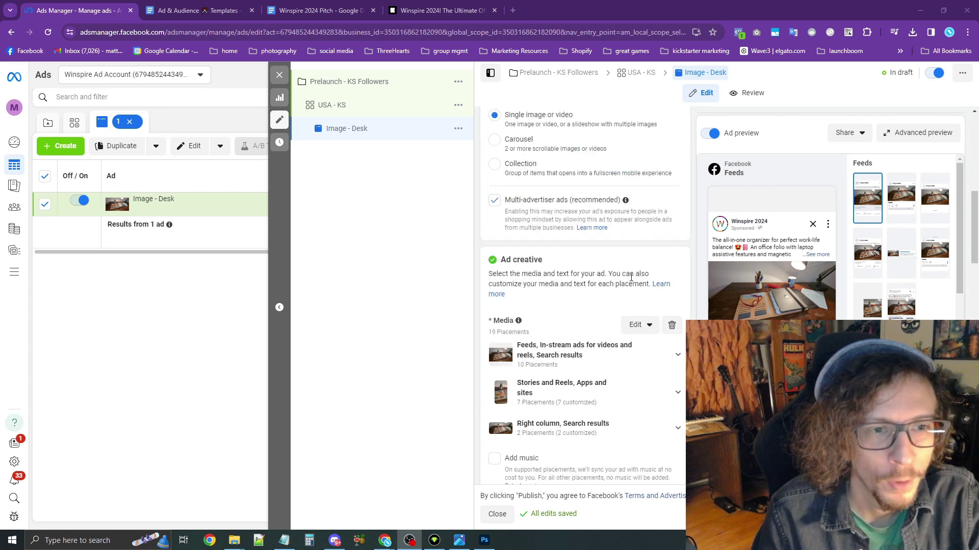
left_click(463, 132)
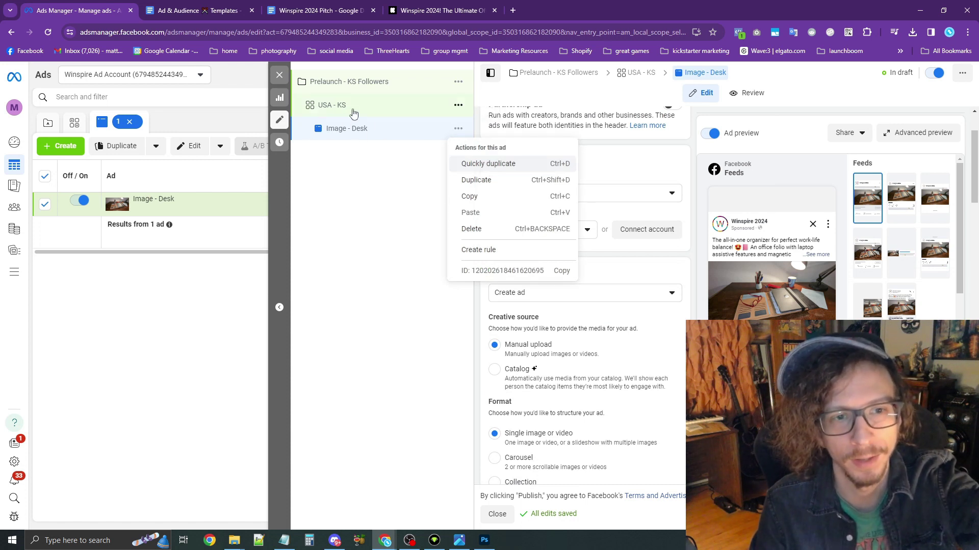
left_click(494, 166)
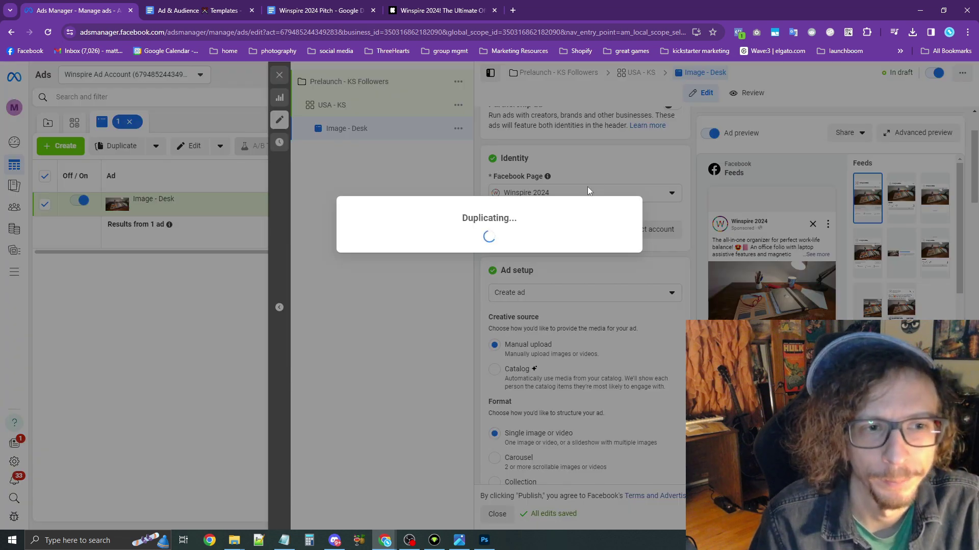
scroll(604, 184, "up", 2)
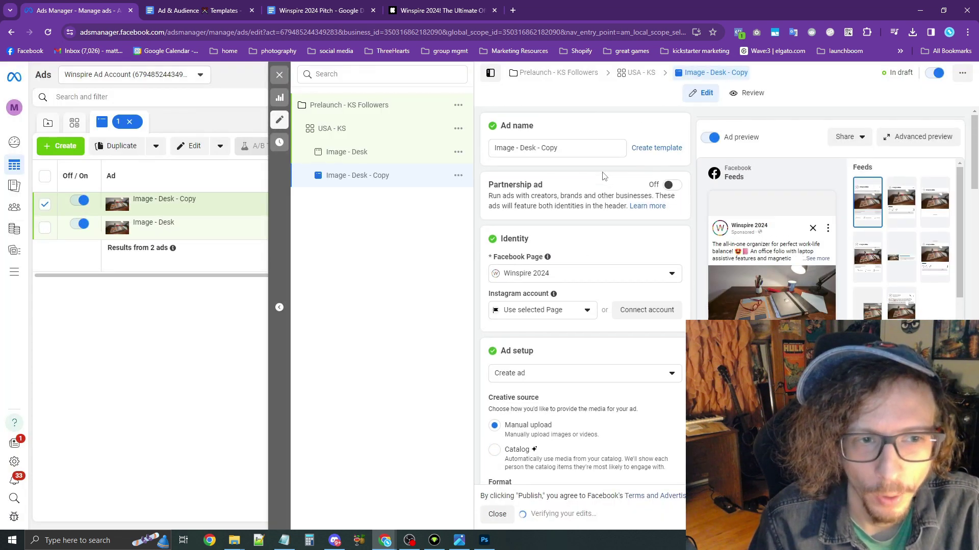
triple_click(569, 146)
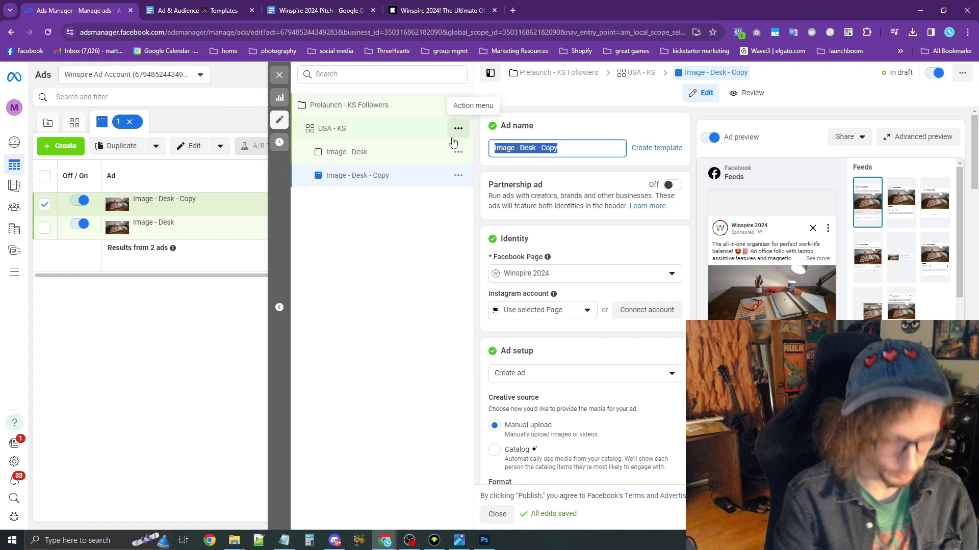
type("Video ")
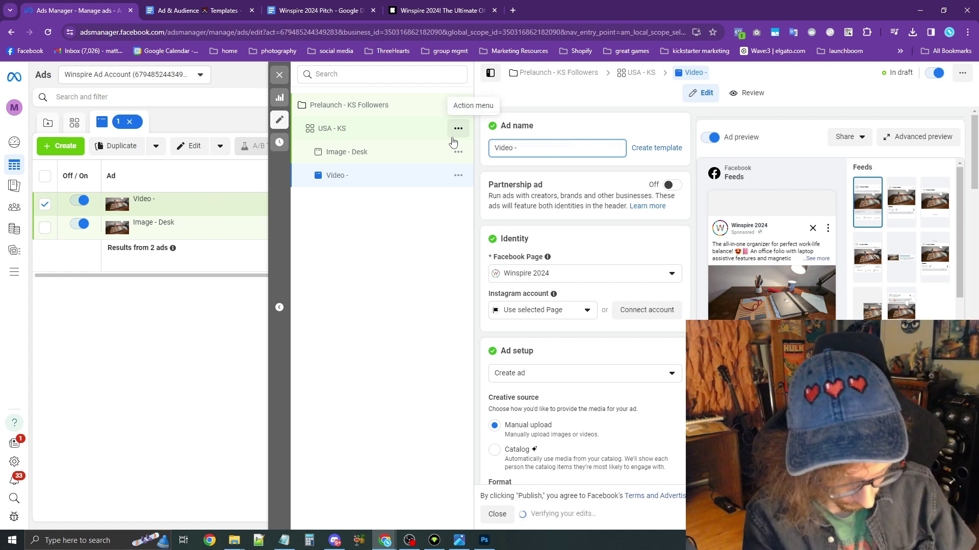
type("- Carousel")
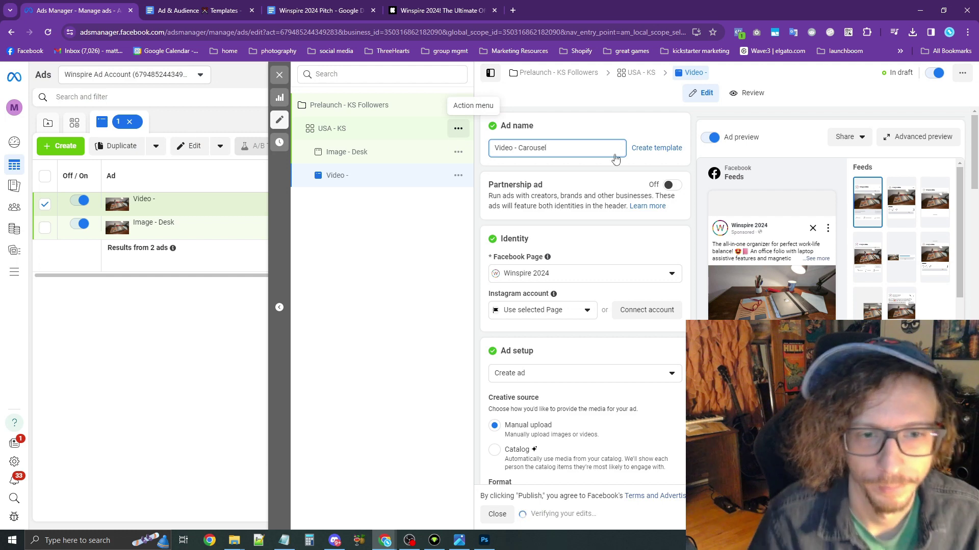
scroll(591, 184, "down", 5)
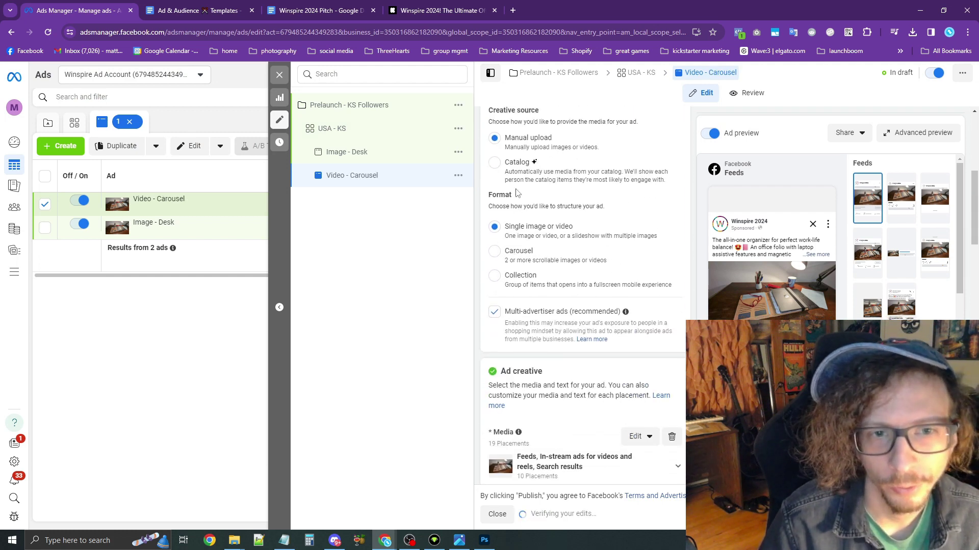
Switch the Video - Carousel ad's format from single media to Carousel.
scroll(508, 175, "up", 5)
scroll(561, 285, "down", 3)
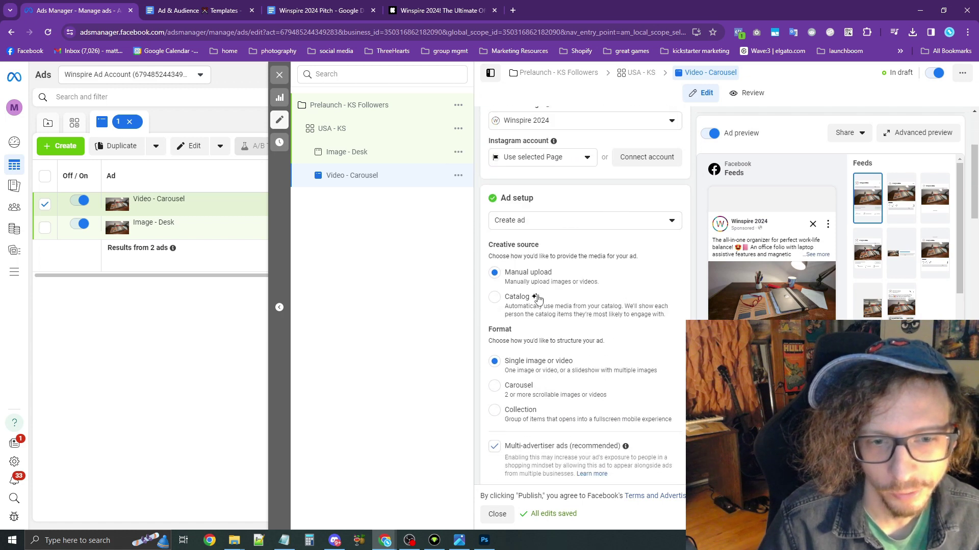
scroll(540, 293, "down", 3)
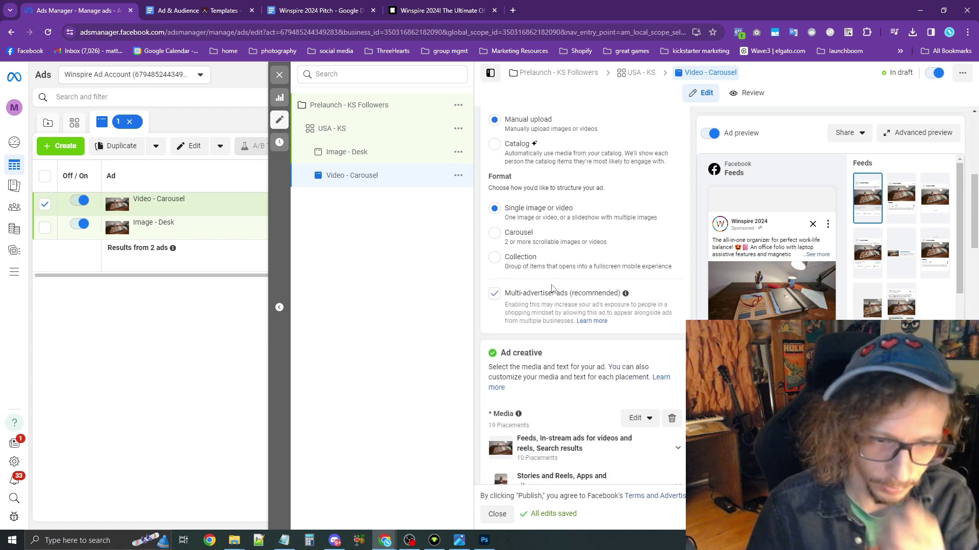
scroll(552, 289, "down", 2)
scroll(553, 289, "up", 3)
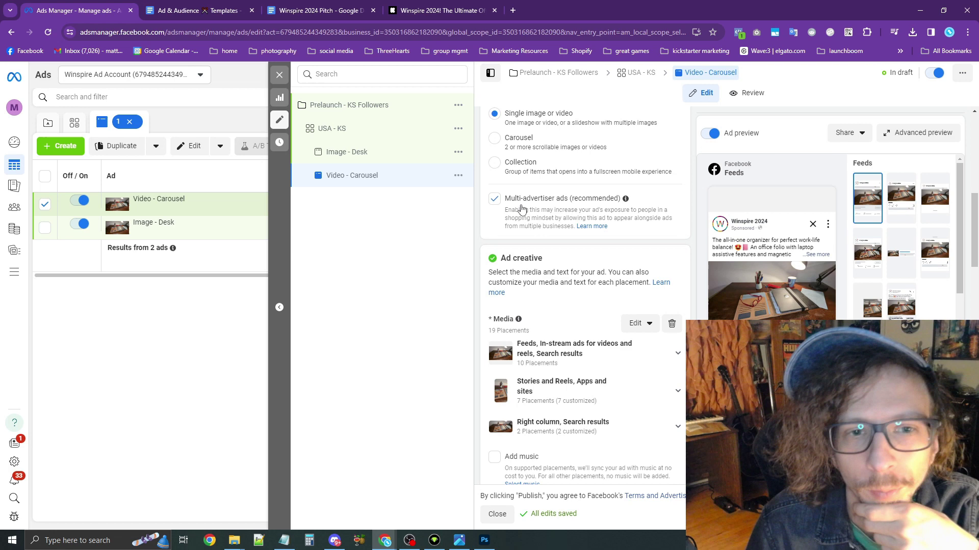
left_click_drag(493, 228, 517, 230)
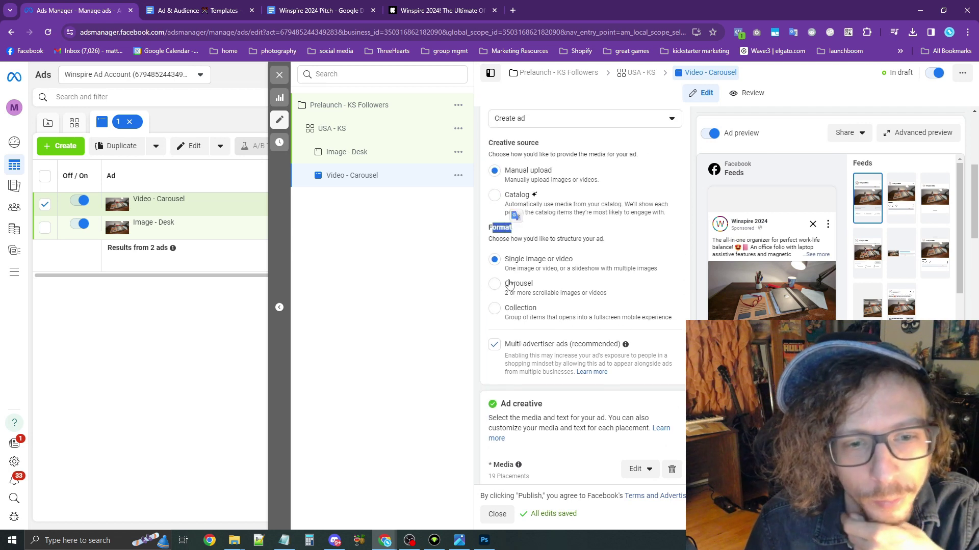
left_click(494, 284)
Add car1.mp4 as the first video card and begin its headline 'Never lose another jo'.
scroll(535, 327, "down", 5)
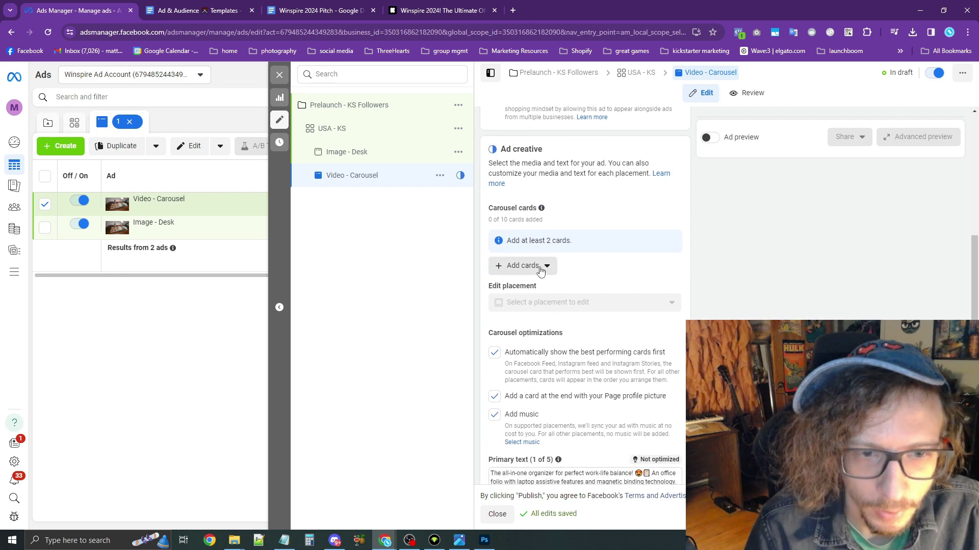
left_click(541, 267)
left_click(537, 312)
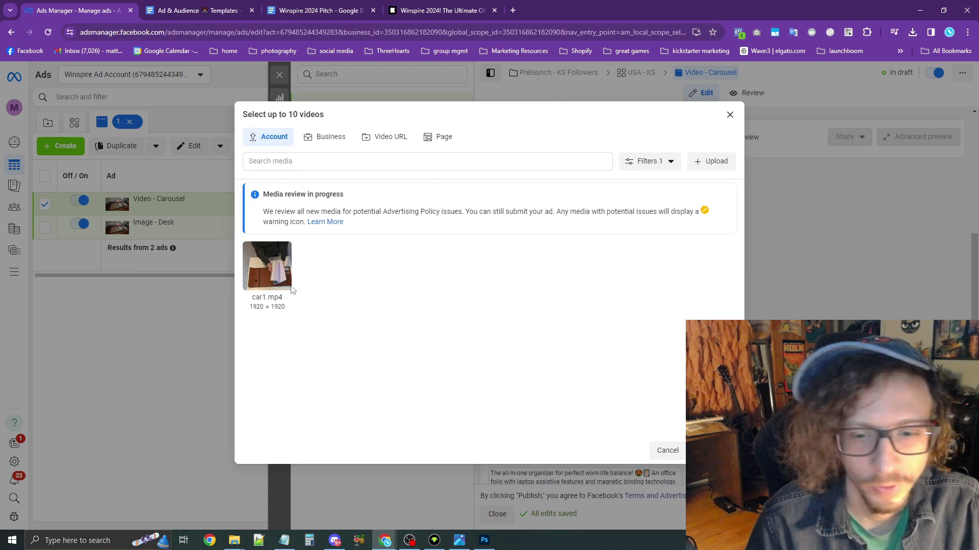
left_click(270, 270)
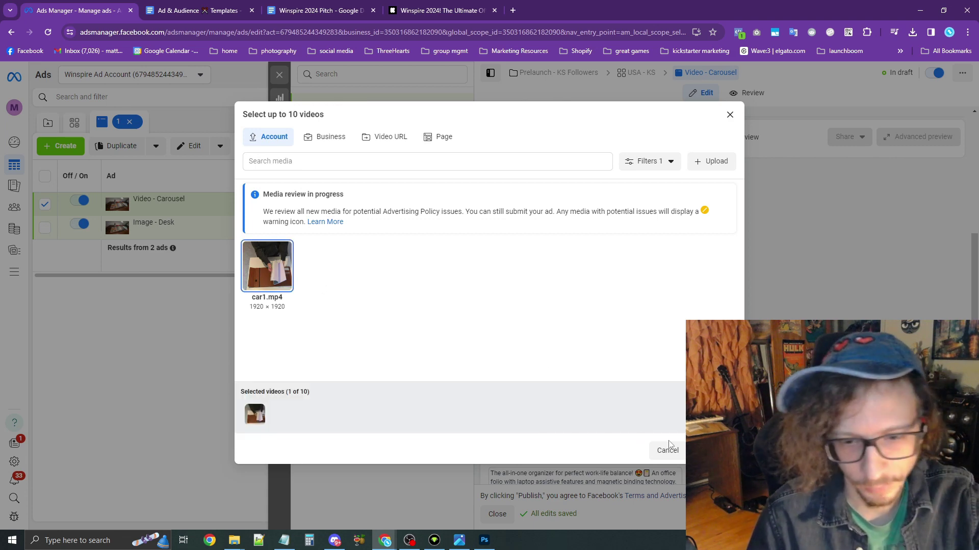
left_click(713, 450)
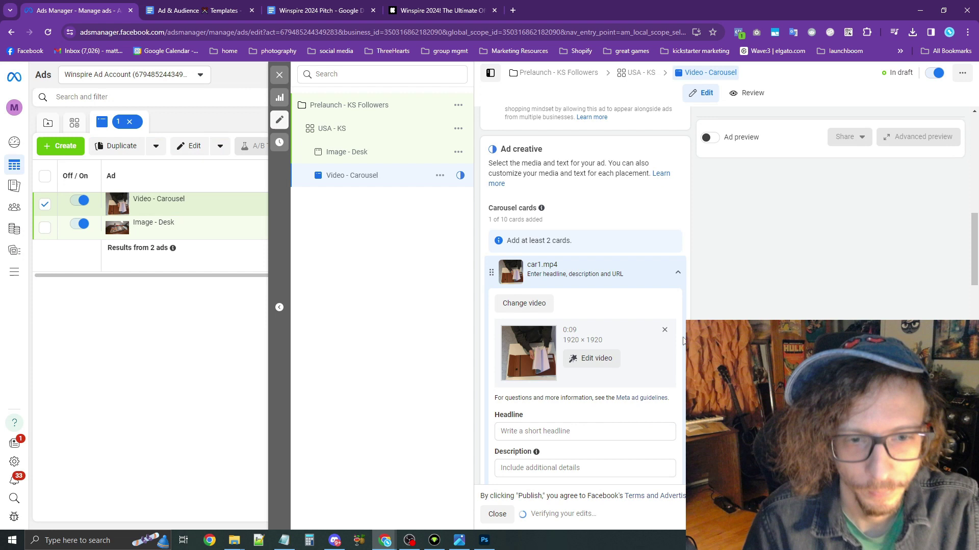
scroll(675, 290, "down", 2)
left_click(569, 277)
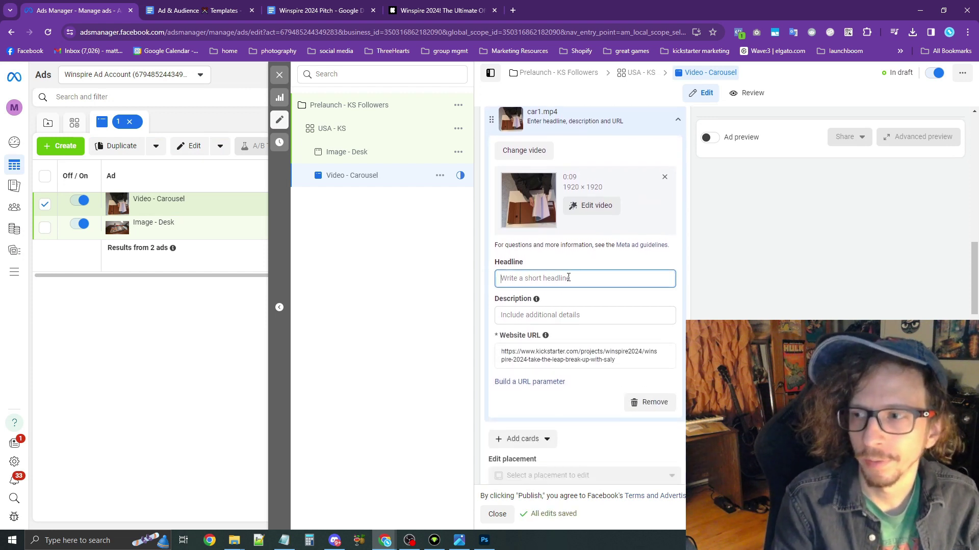
type("Never lose another ")
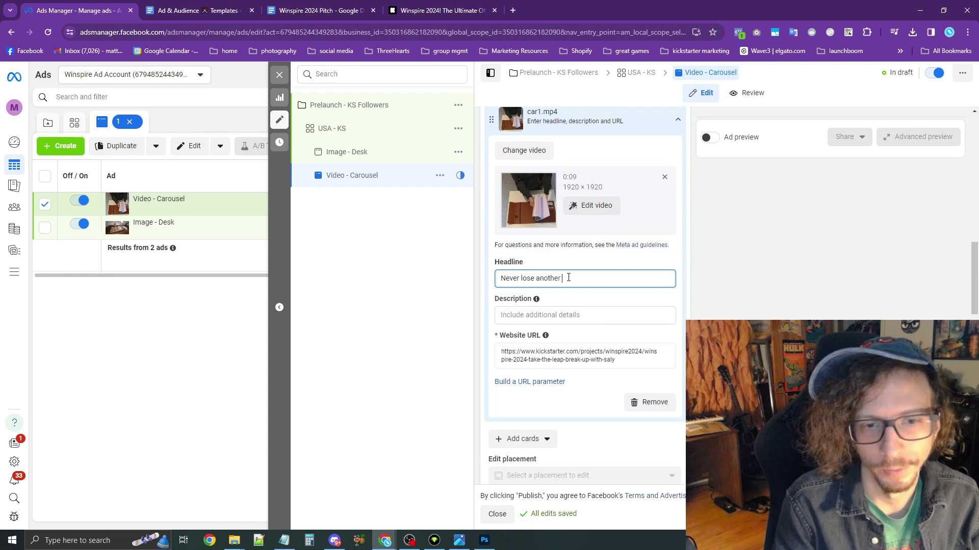
type("journal")
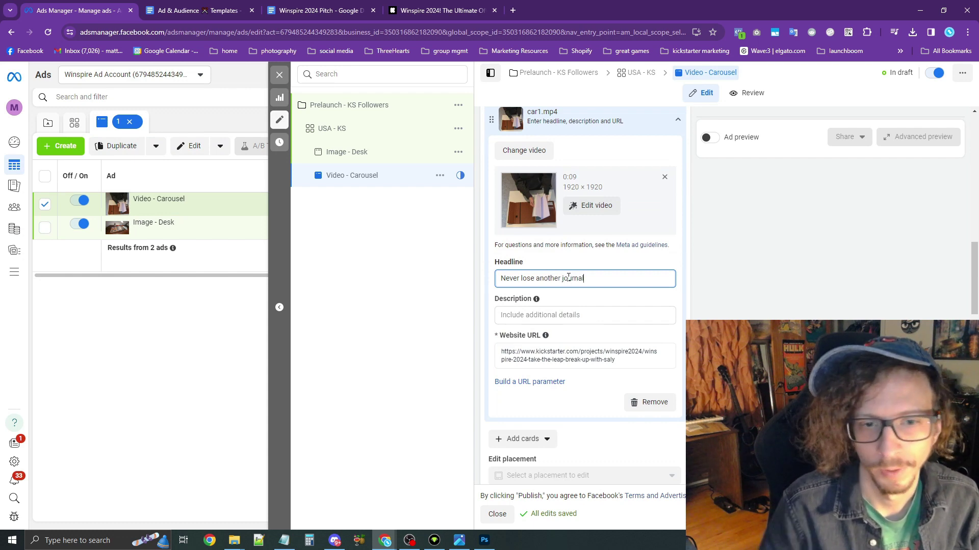
Look up the 'Never lose another journal' Project Subtitle line in the Winspire 2024 Pitch.
left_click(316, 11)
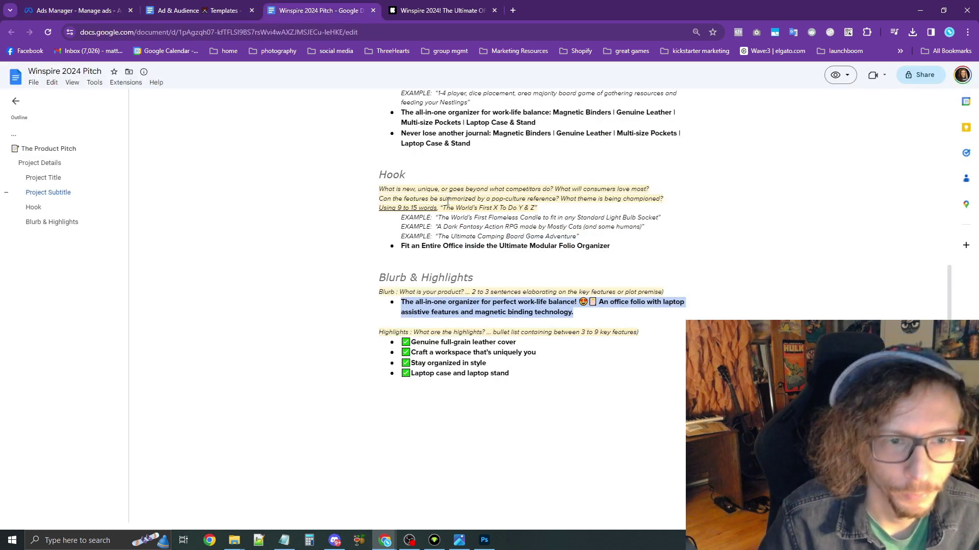
scroll(527, 268, "up", 3)
scroll(550, 396, "up", 1)
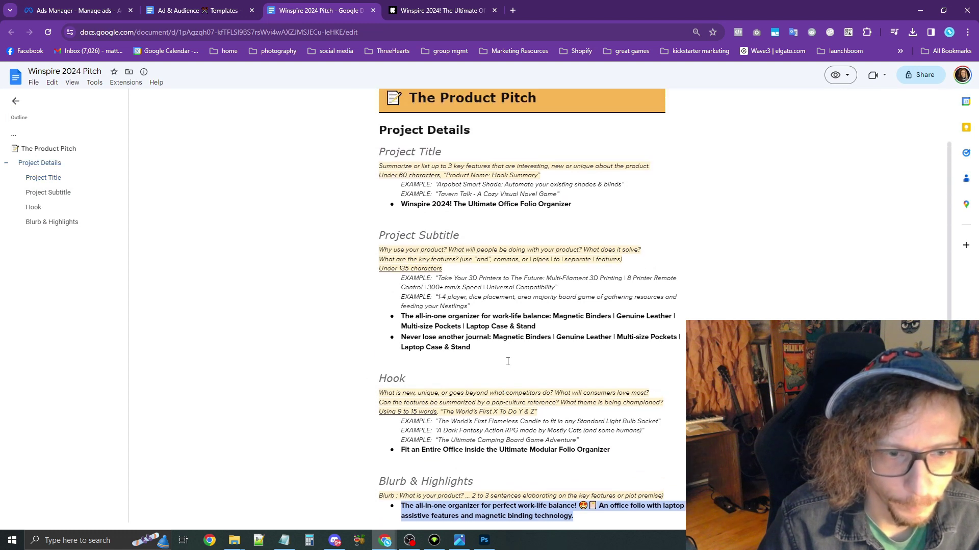
left_click_drag(505, 349, 411, 338)
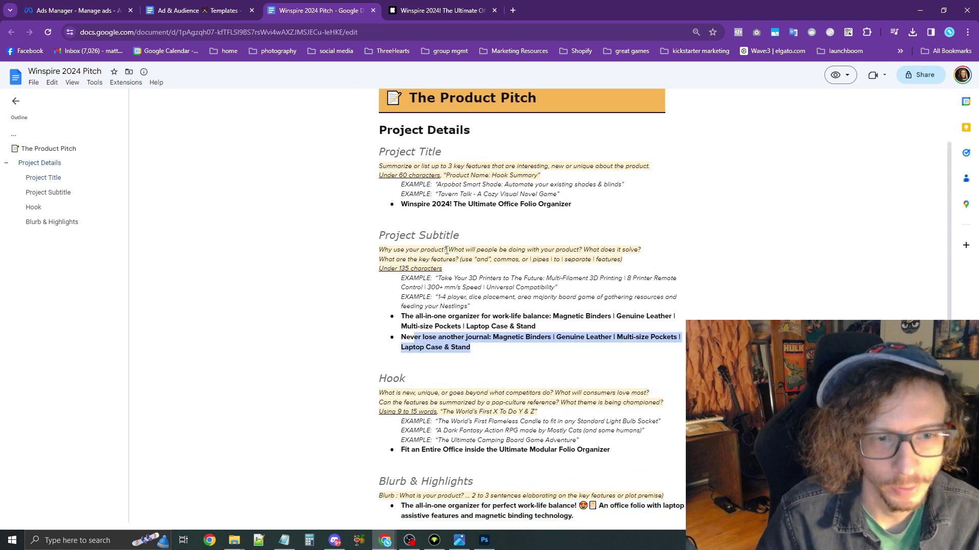
left_click_drag(444, 250, 375, 255)
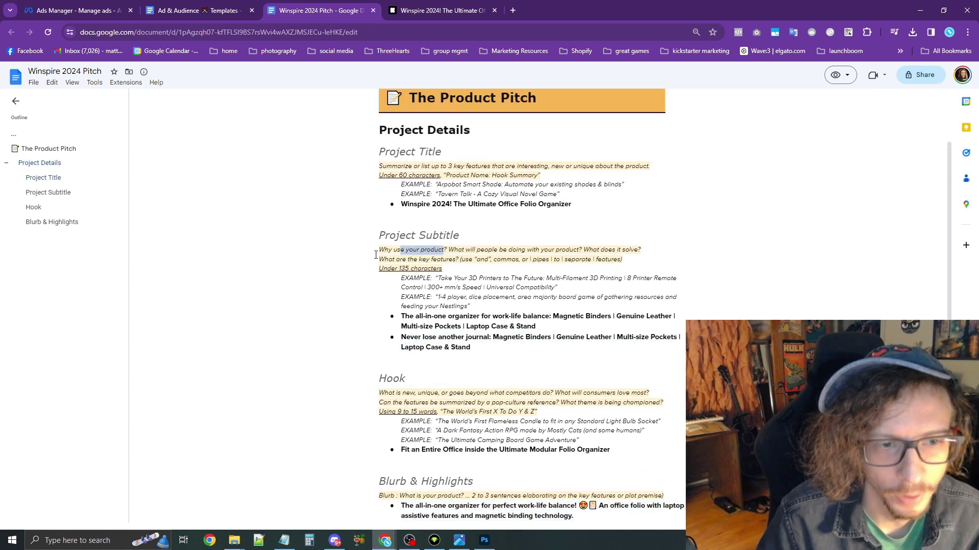
left_click(77, 10)
Commit the third carousel card's headline 'Ergonomic Support'.
left_click(548, 245)
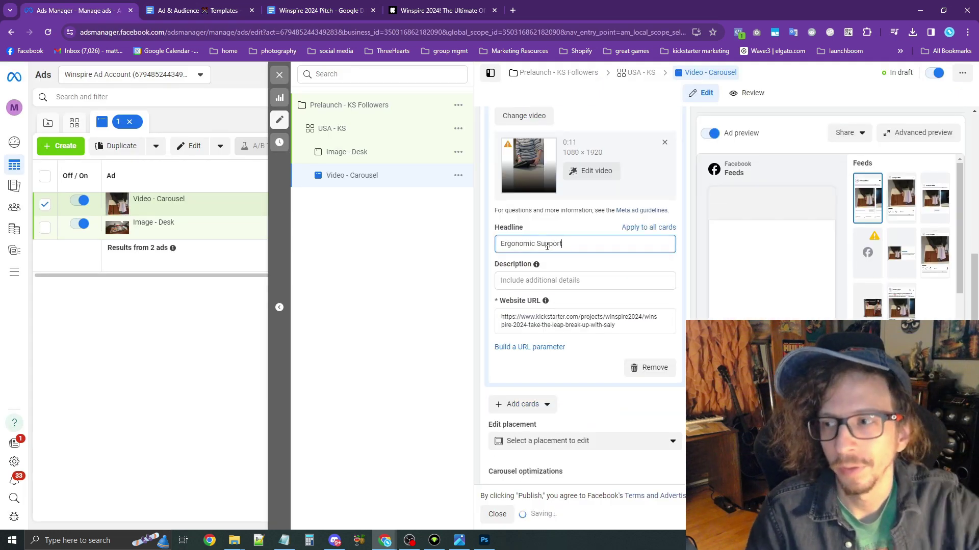
scroll(578, 253, "up", 6)
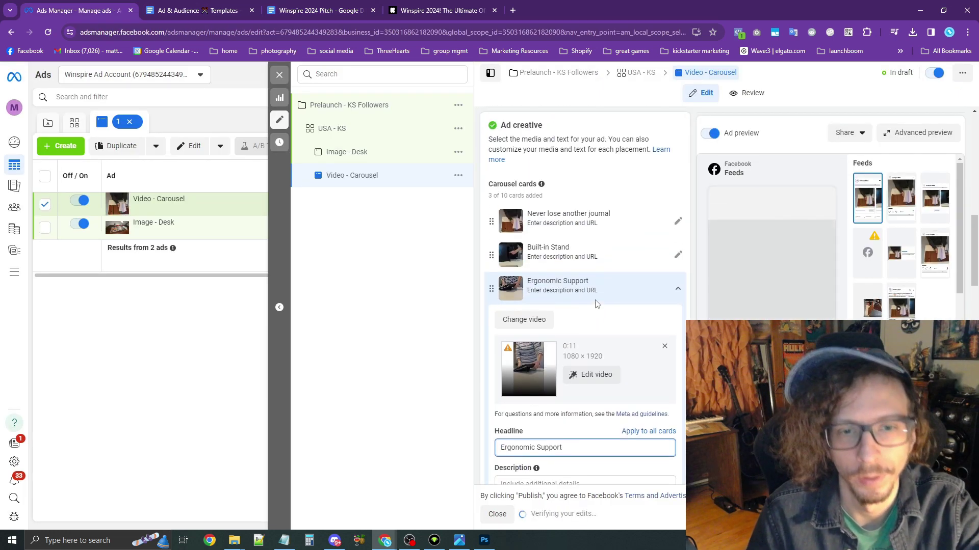
scroll(591, 311, "down", 3)
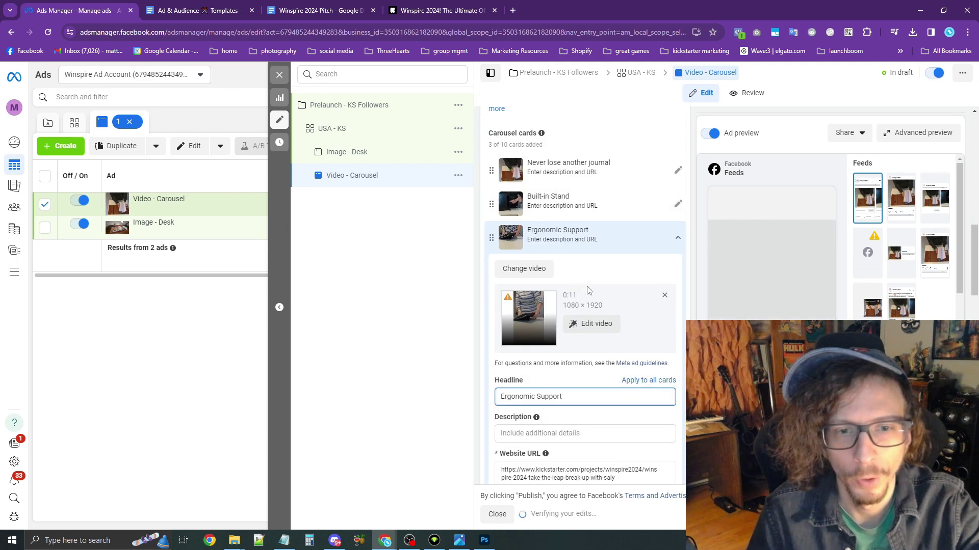
left_click(598, 273)
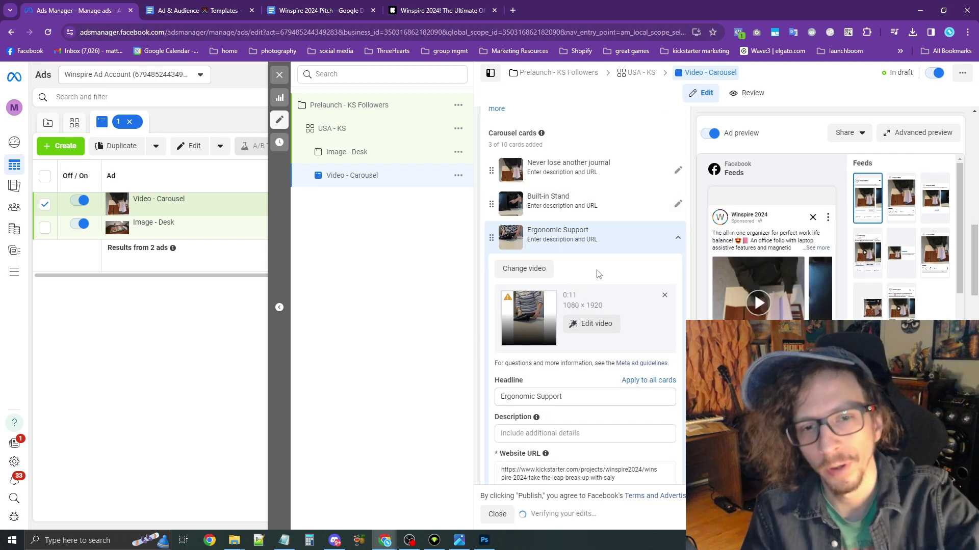
Uncheck Add music under Carousel optimizations.
scroll(586, 285, "down", 2)
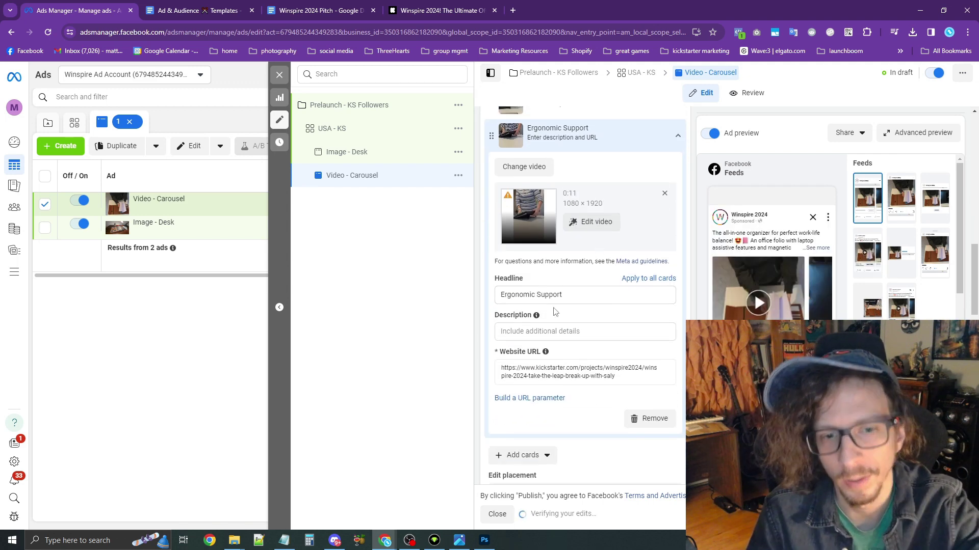
scroll(556, 306, "down", 2)
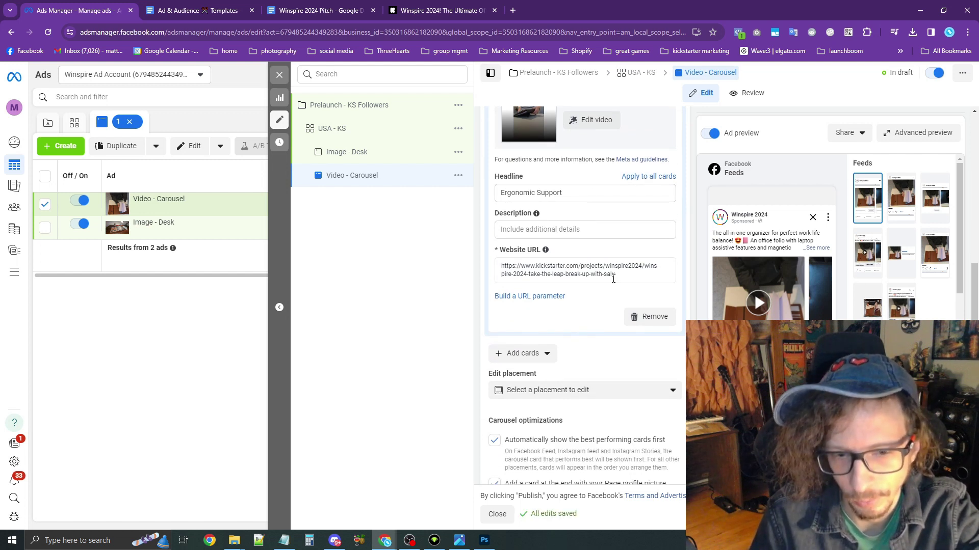
scroll(613, 279, "down", 2)
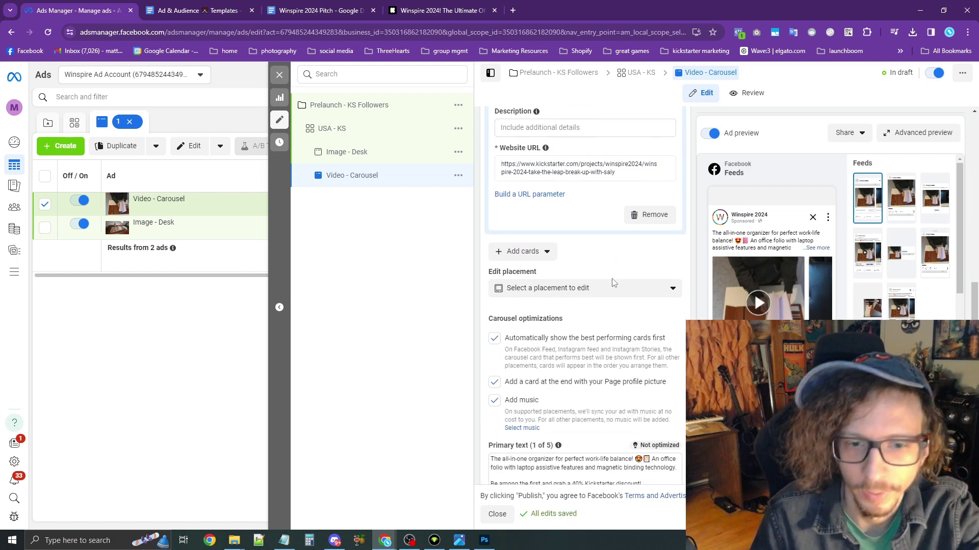
scroll(613, 283, "down", 2)
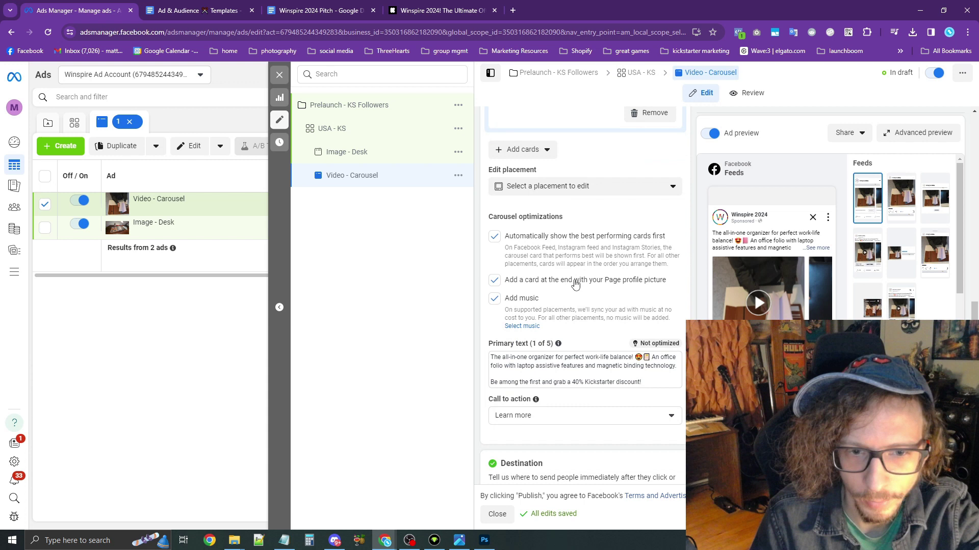
left_click(524, 300)
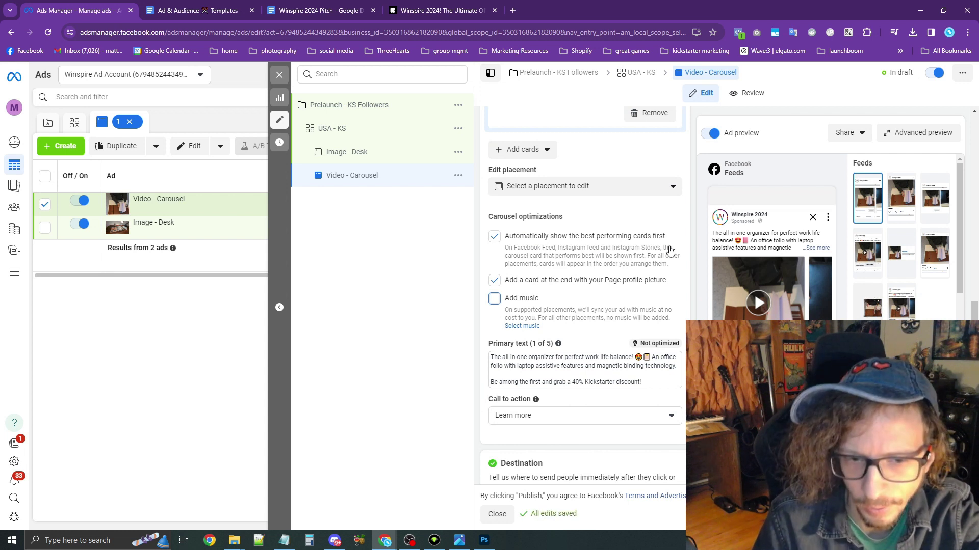
scroll(669, 250, "down", 2)
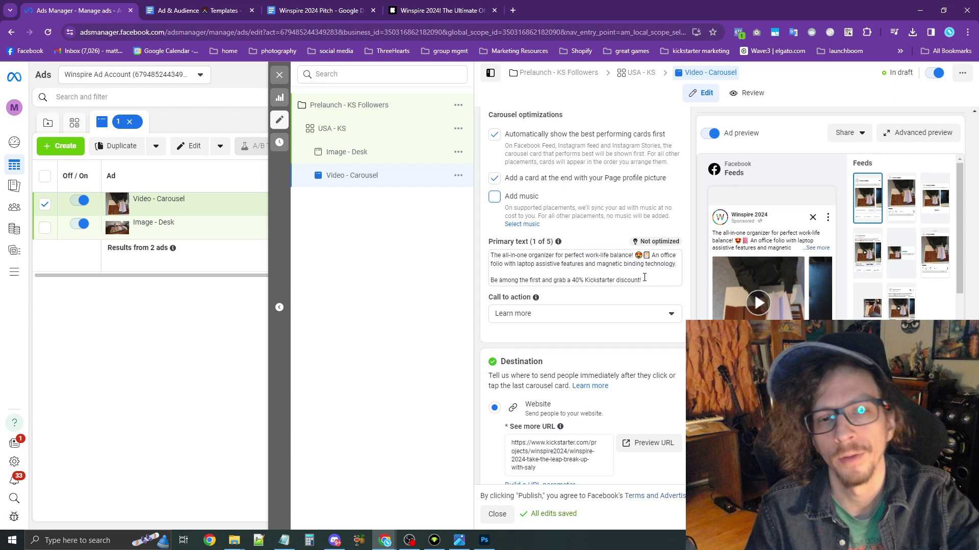
Replace the primary text's first paragraph with 'Fit an Entire Office inside the Ultimate Modular Folio Organizer'.
scroll(645, 279, "down", 1)
left_click(321, 12)
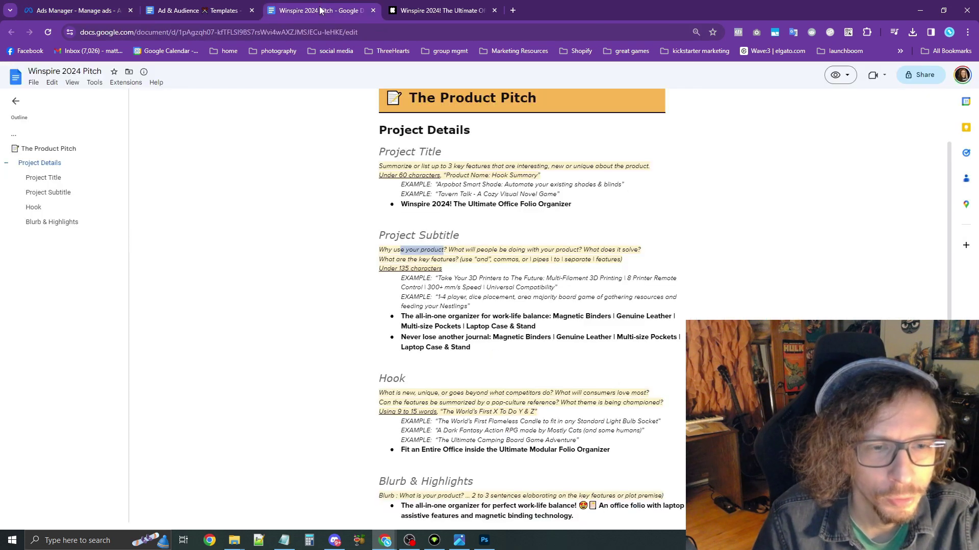
scroll(527, 341, "down", 2)
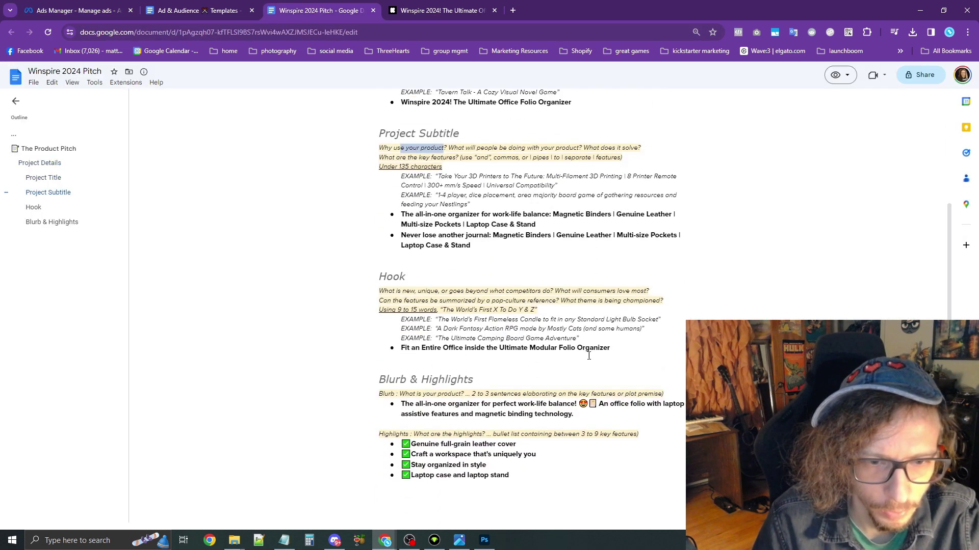
left_click_drag(621, 351, 415, 350)
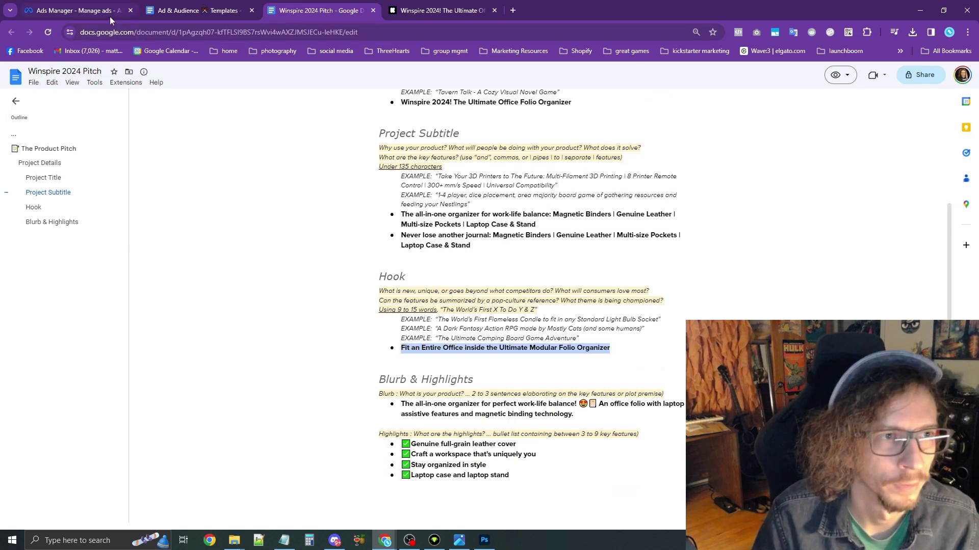
left_click(76, 10)
left_click_drag(675, 211, 490, 204)
type("Fit an Entire Office inside the Ultimate Modular Folio Organizer")
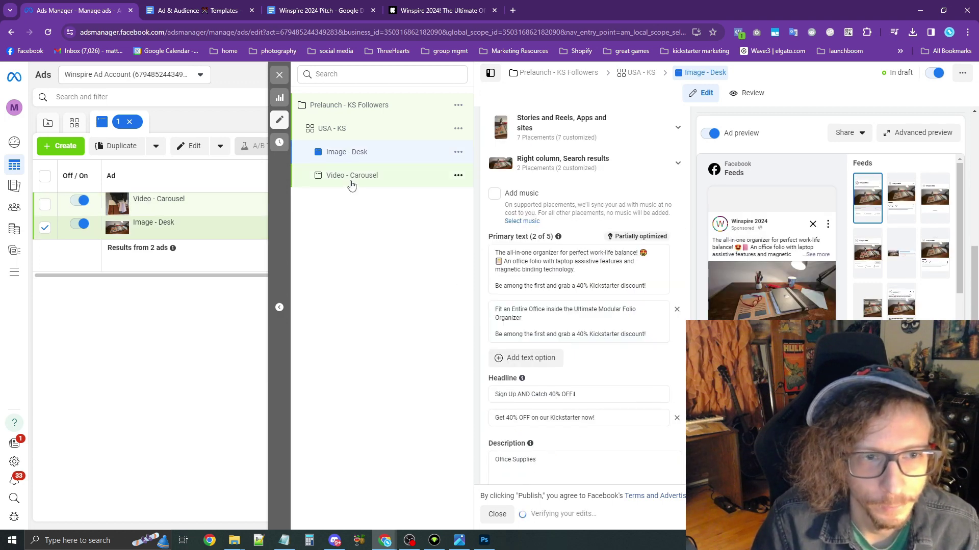
Open the Video - Carousel ad in USA - KS and check its kickstarter.com/upcoming link and Winspire Data Set tracking.
left_click(351, 180)
scroll(675, 370, "down", 2)
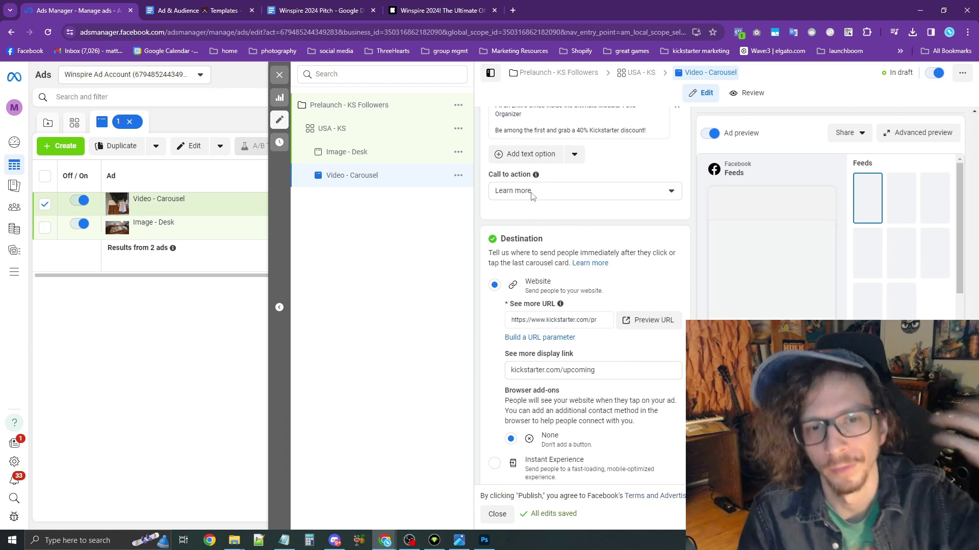
scroll(557, 229, "down", 3)
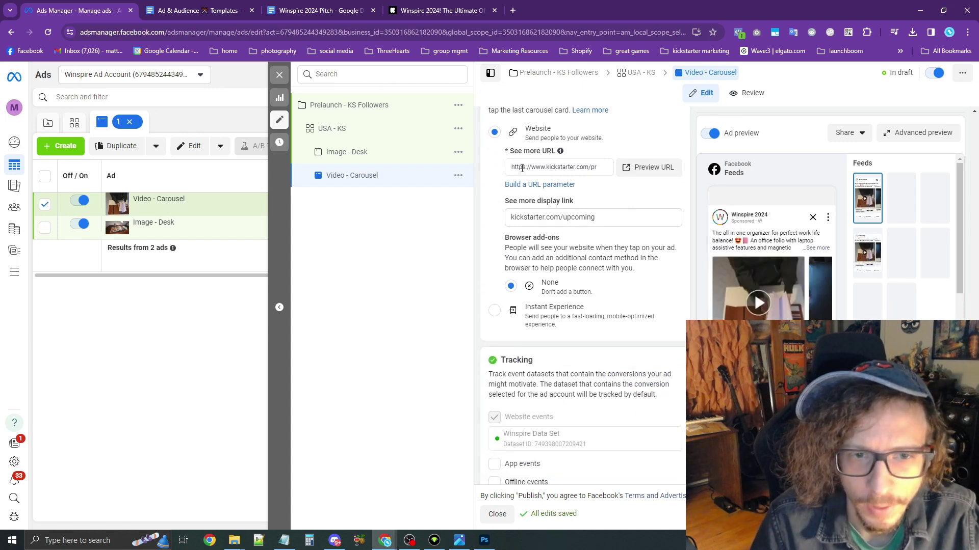
scroll(602, 306, "down", 3)
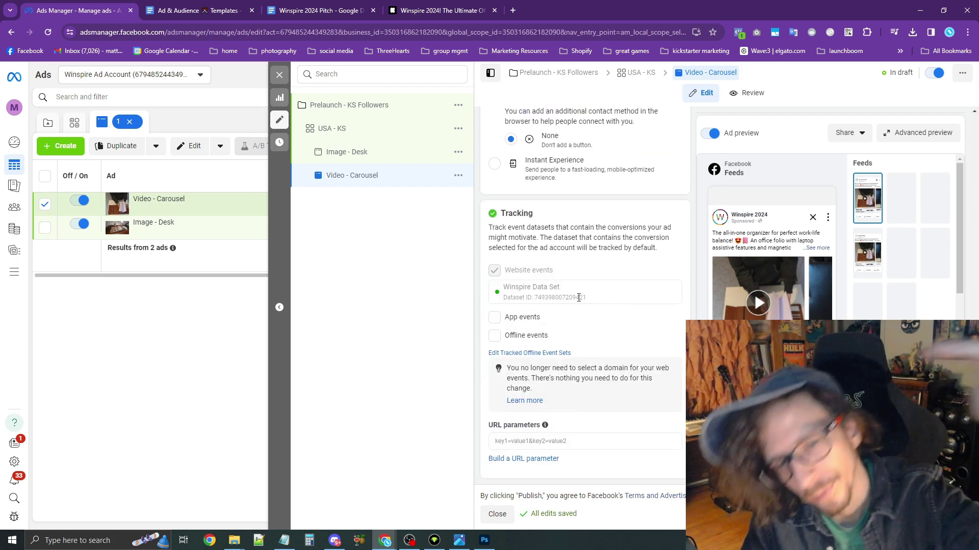
scroll(576, 311, "up", 1)
scroll(576, 310, "up", 15)
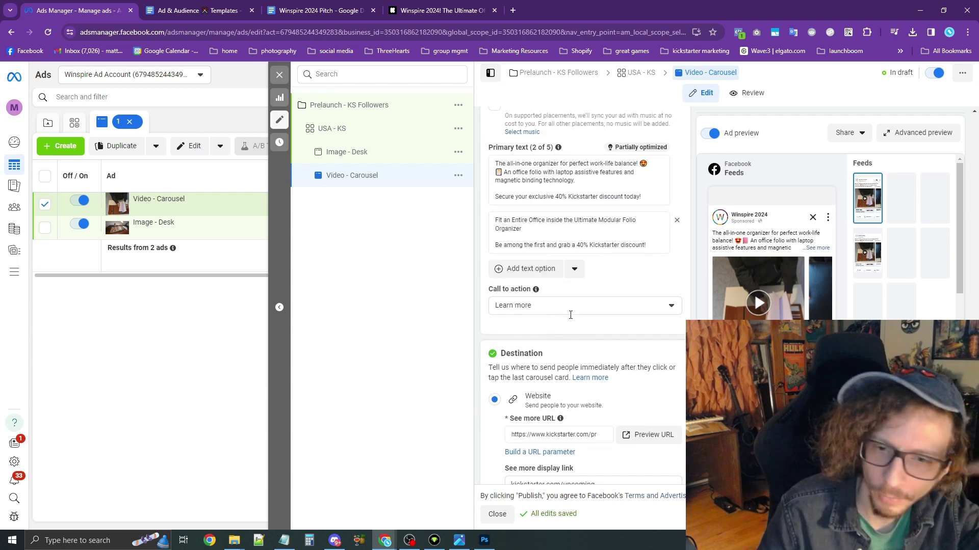
scroll(570, 318, "up", 4)
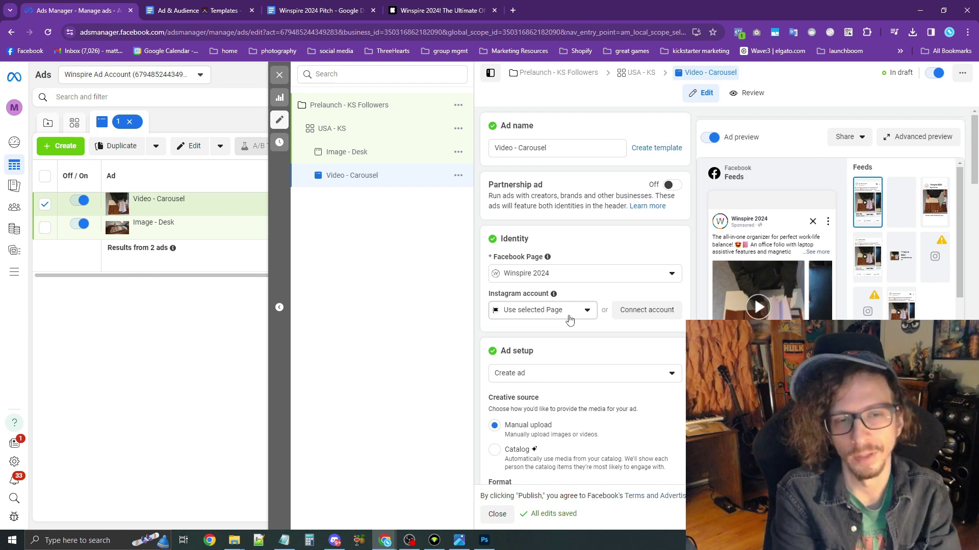
Quick-duplicate the USA - KS ad set and rename the copy USA - Patagonia.
left_click(397, 130)
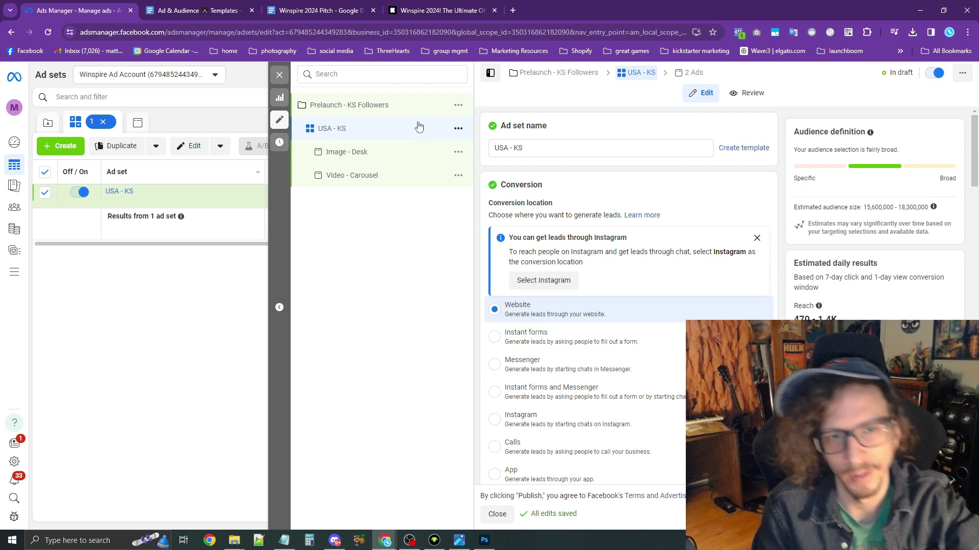
left_click_drag(545, 147, 474, 149)
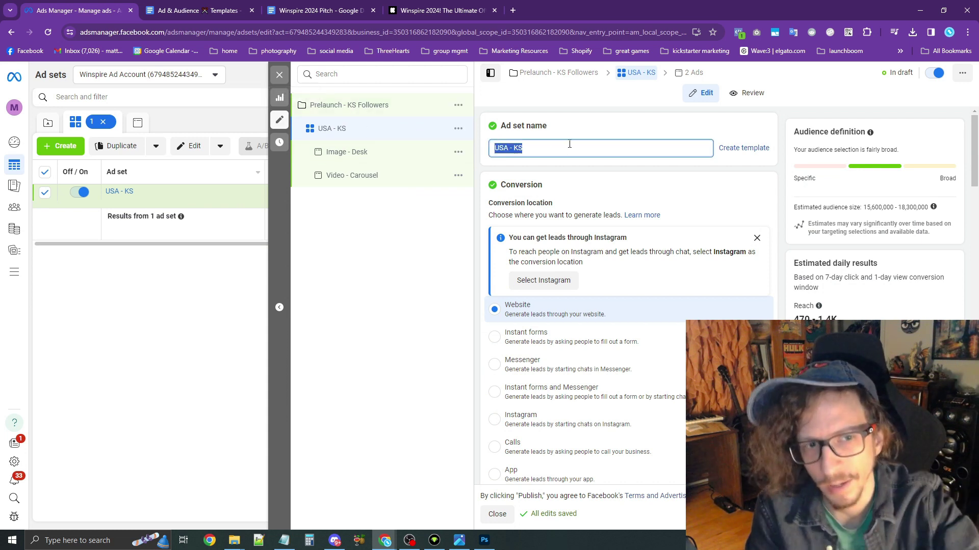
left_click(458, 131)
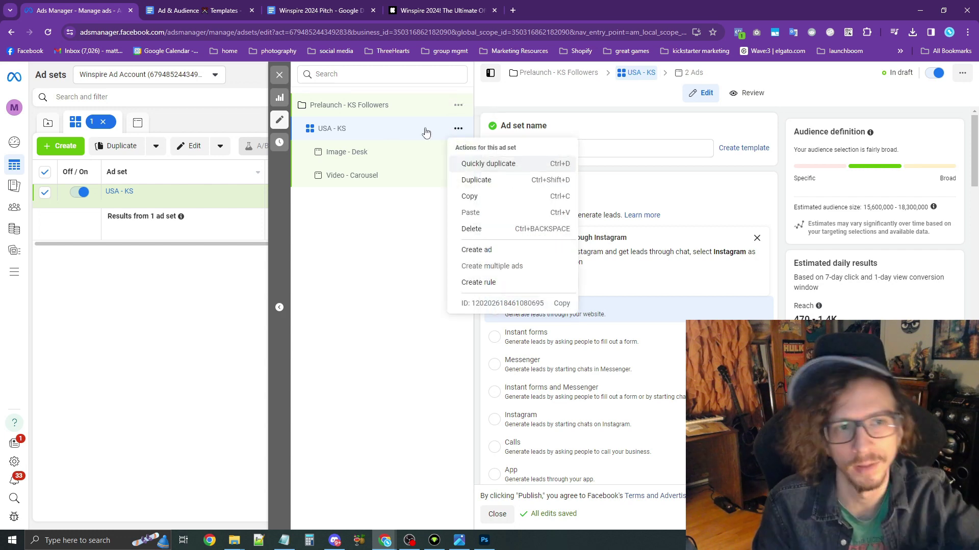
left_click(491, 166)
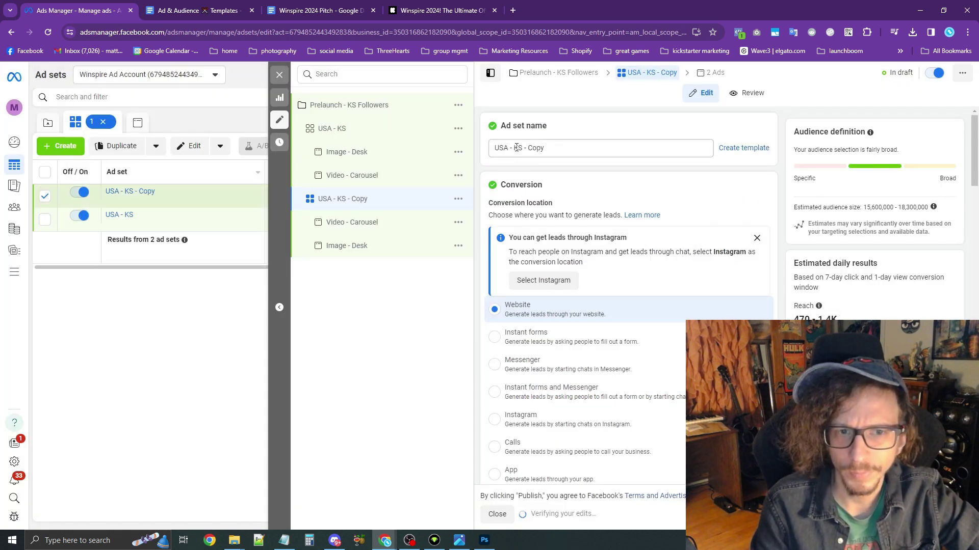
left_click_drag(513, 148, 607, 157)
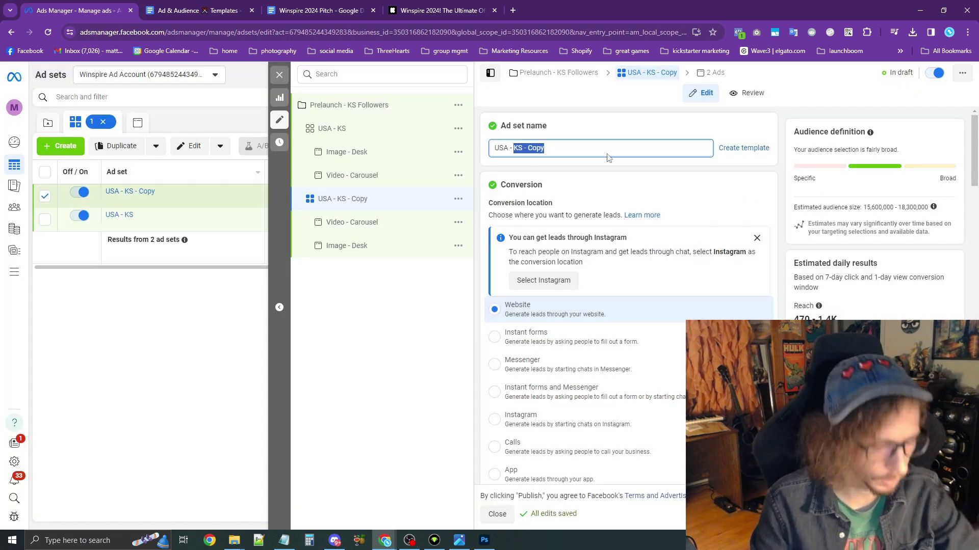
type("PAtagonia")
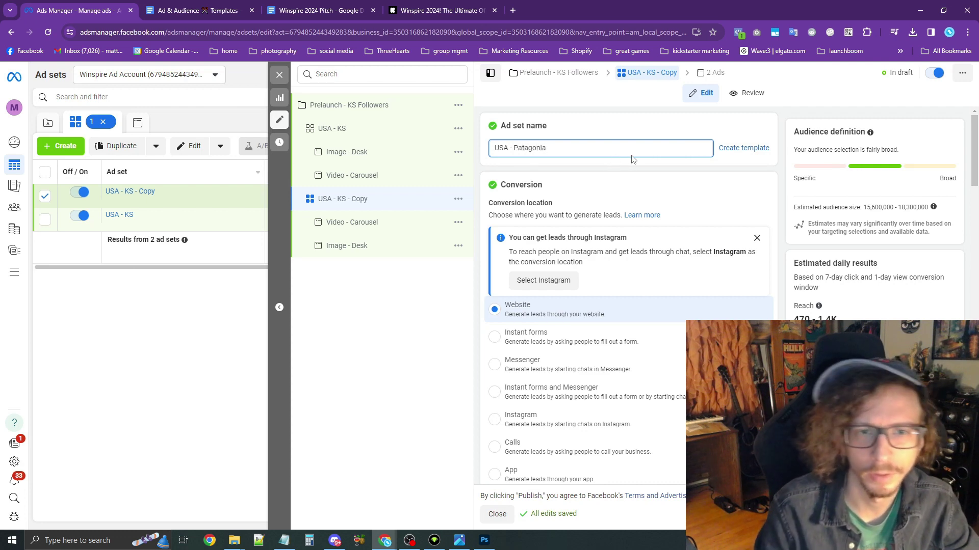
left_click(625, 167)
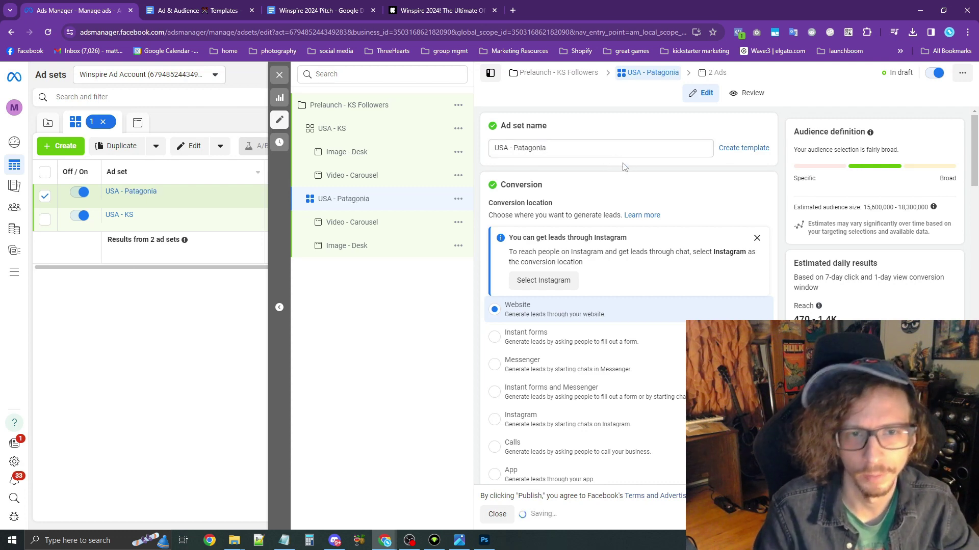
Narrow the USA - Patagonia audience to people who must also match Kickstarter (website).
scroll(641, 210, "down", 15)
scroll(660, 266, "down", 12)
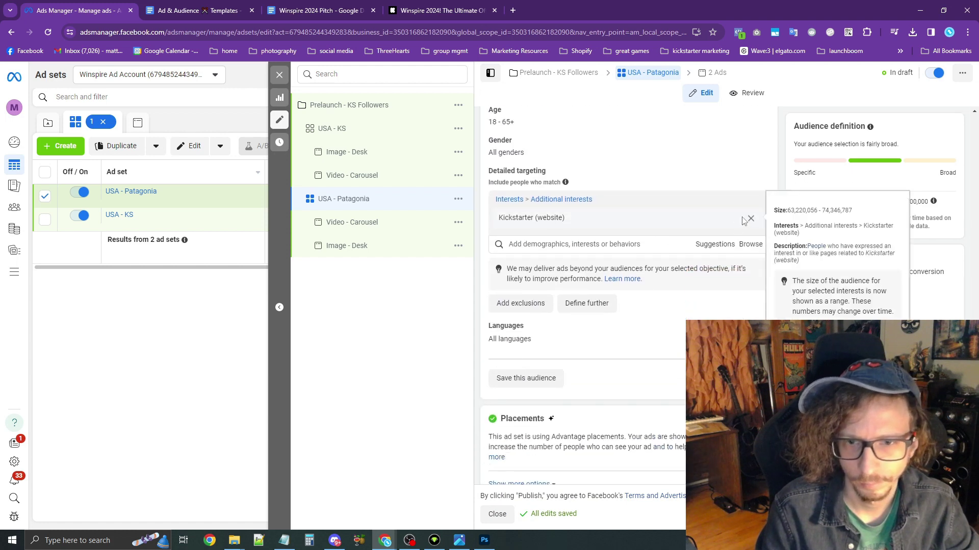
left_click(584, 329)
left_click(565, 342)
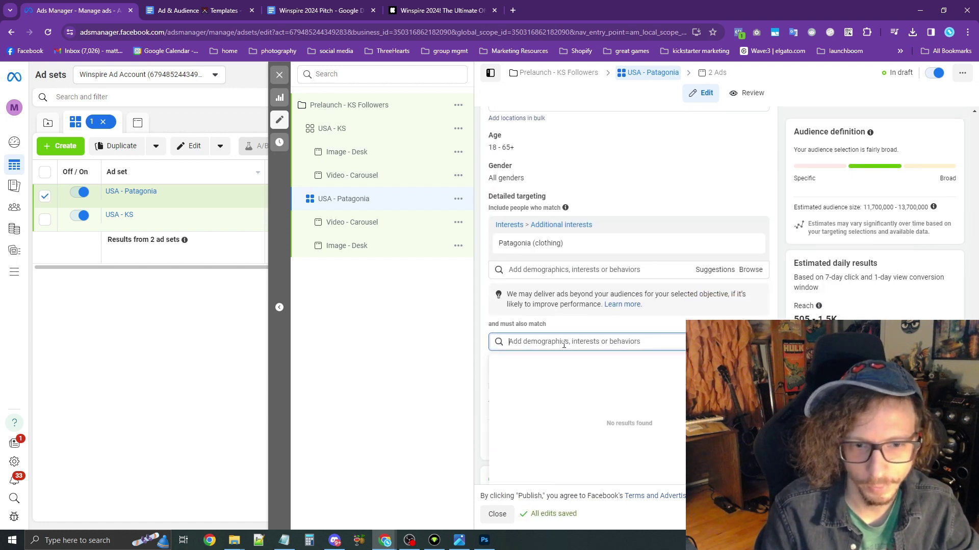
type("Kid")
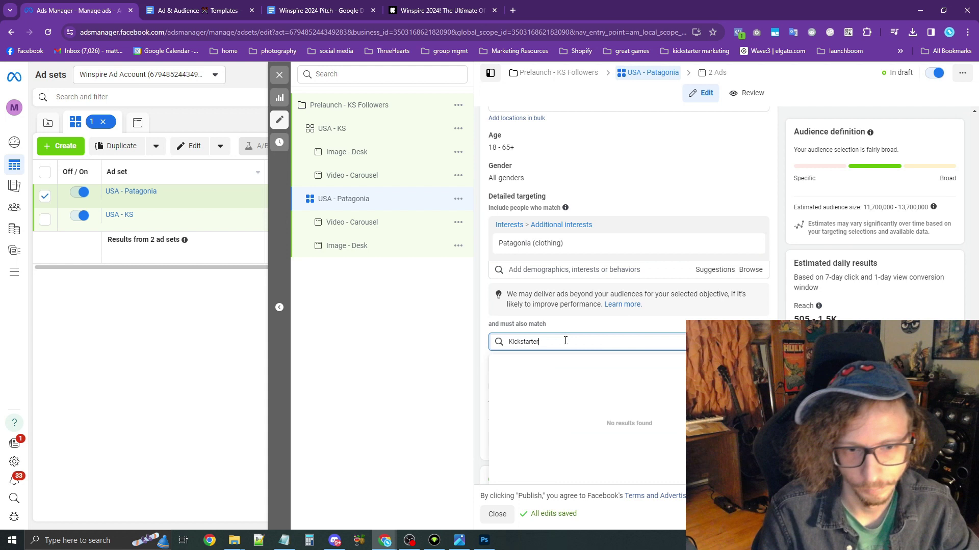
type("kstarter")
left_click(586, 365)
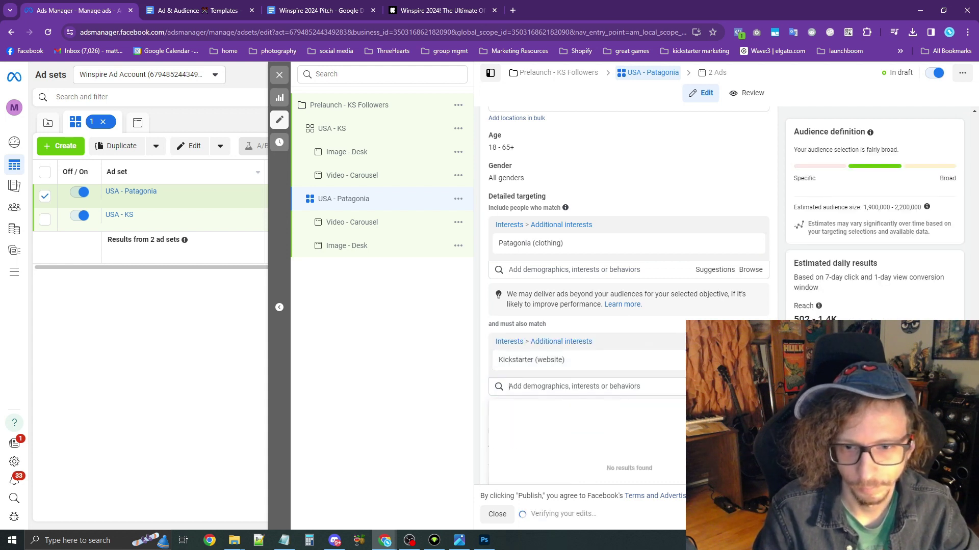
scroll(627, 305, "down", 3)
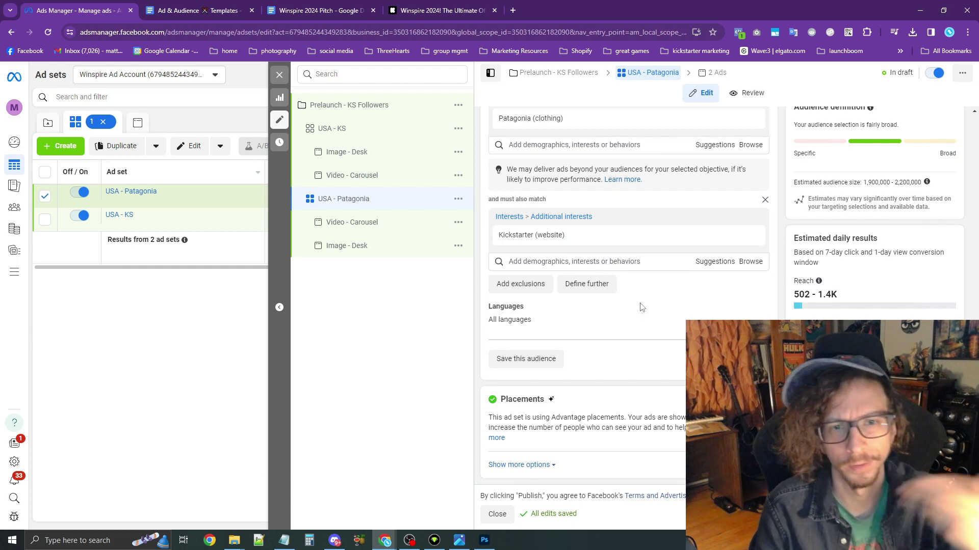
scroll(641, 308, "up", 15)
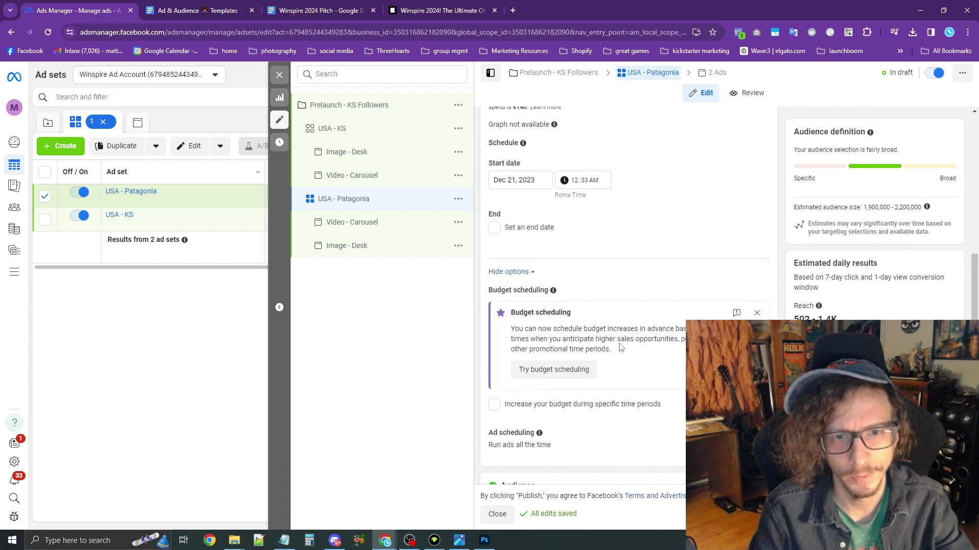
scroll(619, 346, "up", 5)
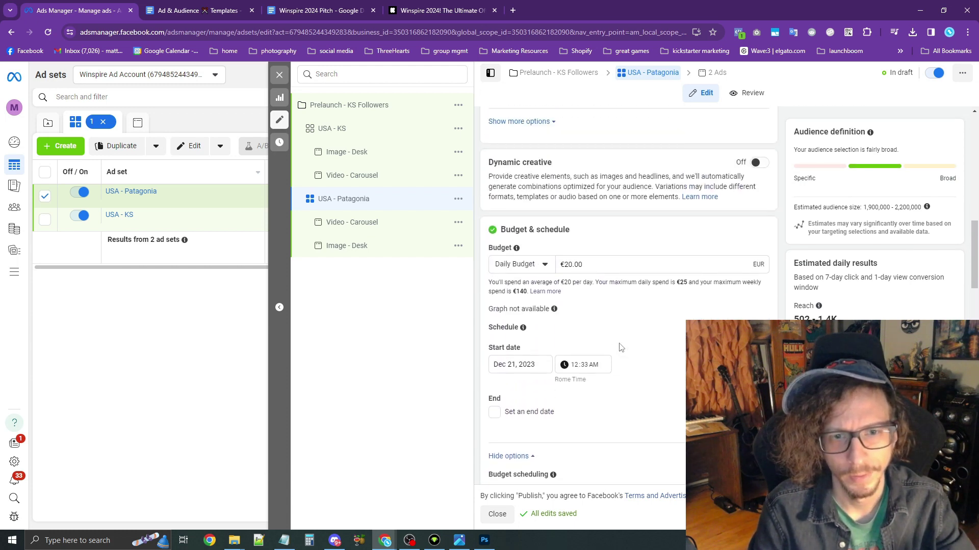
Quick-duplicate USA - Patagonia and rename the copy USA - TechPubs.
left_click(457, 203)
left_click(479, 233)
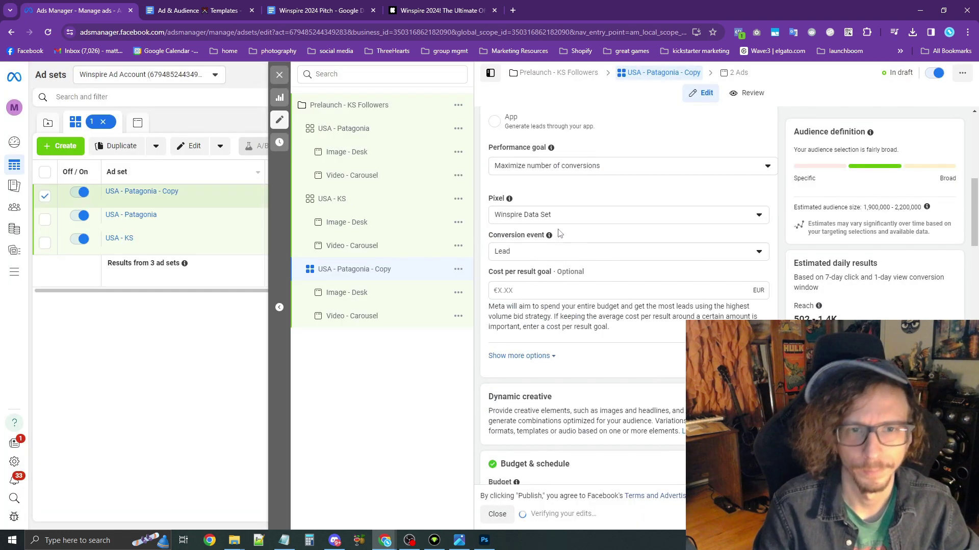
left_click_drag(566, 149, 515, 148)
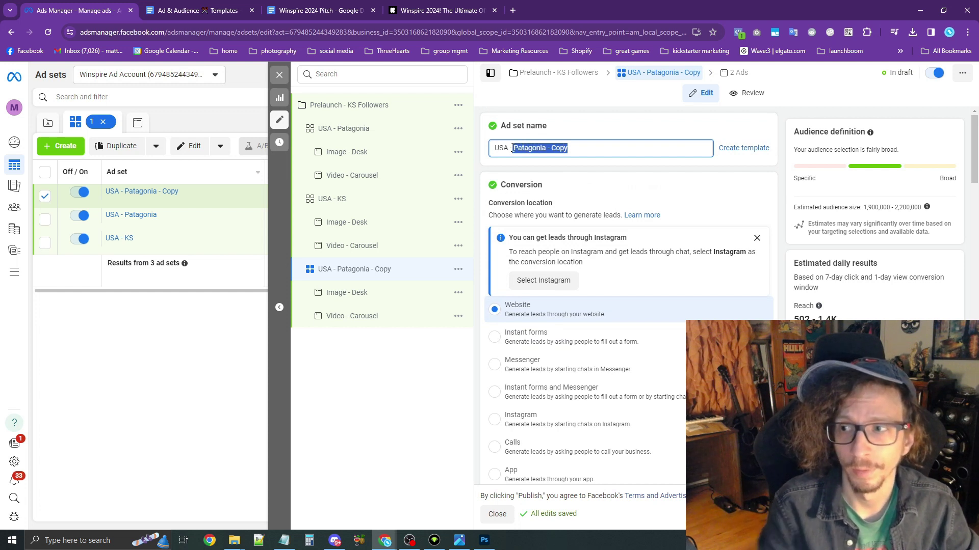
key("BackSpace")
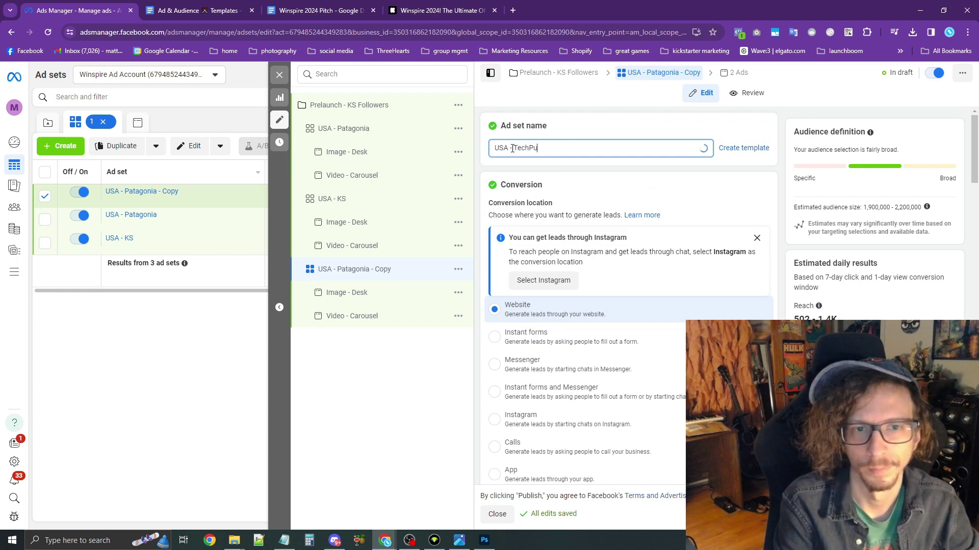
Remove the Kickstarter and Patagonia (clothing) interests from USA - TechPubs' detailed targeting.
scroll(686, 177, "down", 15)
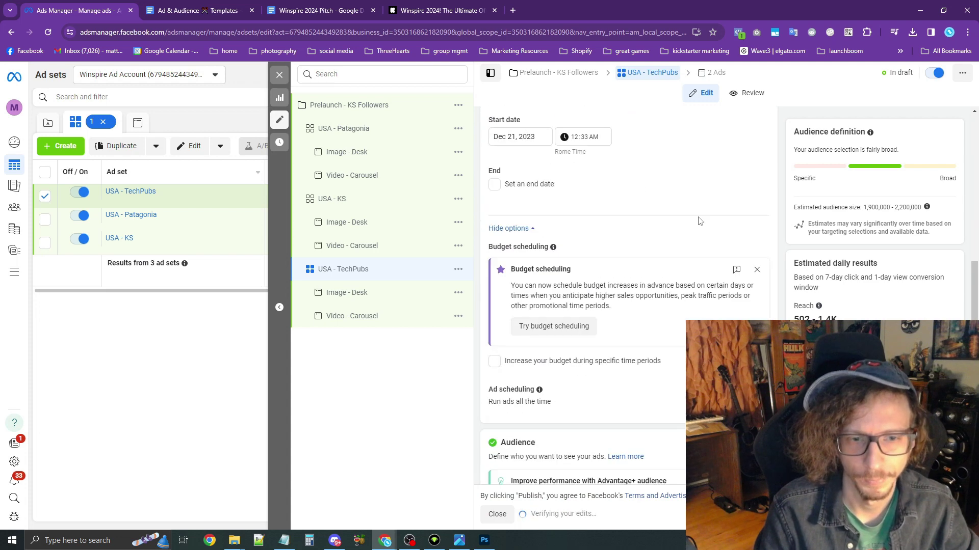
scroll(755, 312, "down", 3)
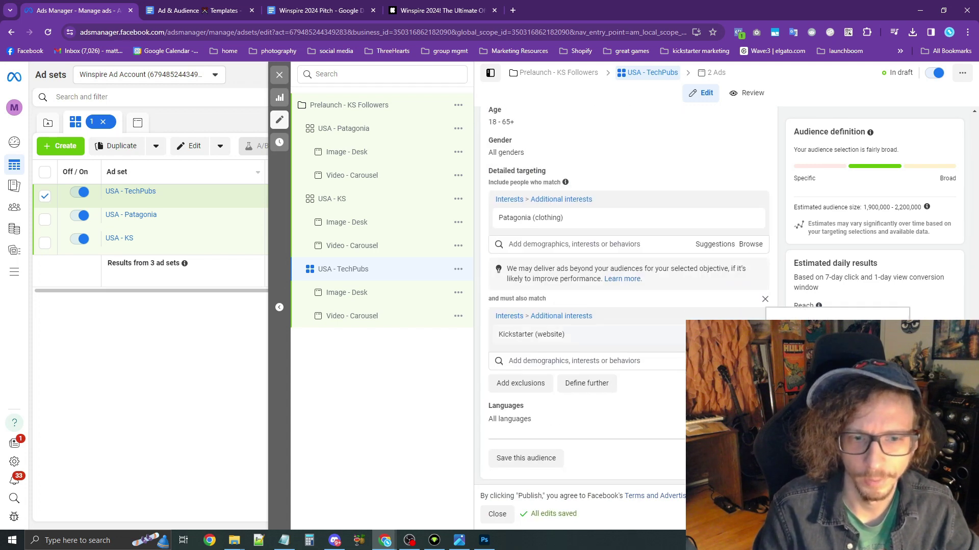
left_click(765, 301)
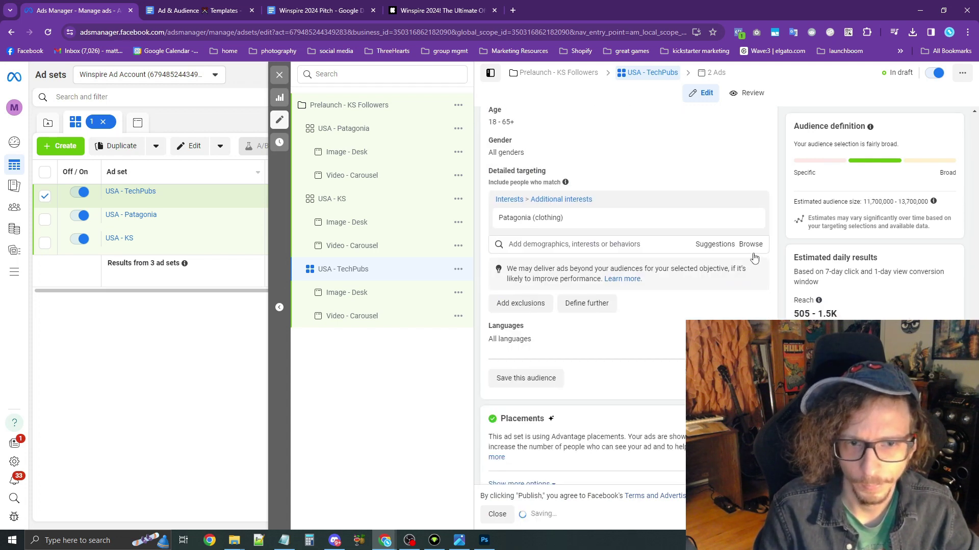
left_click(751, 203)
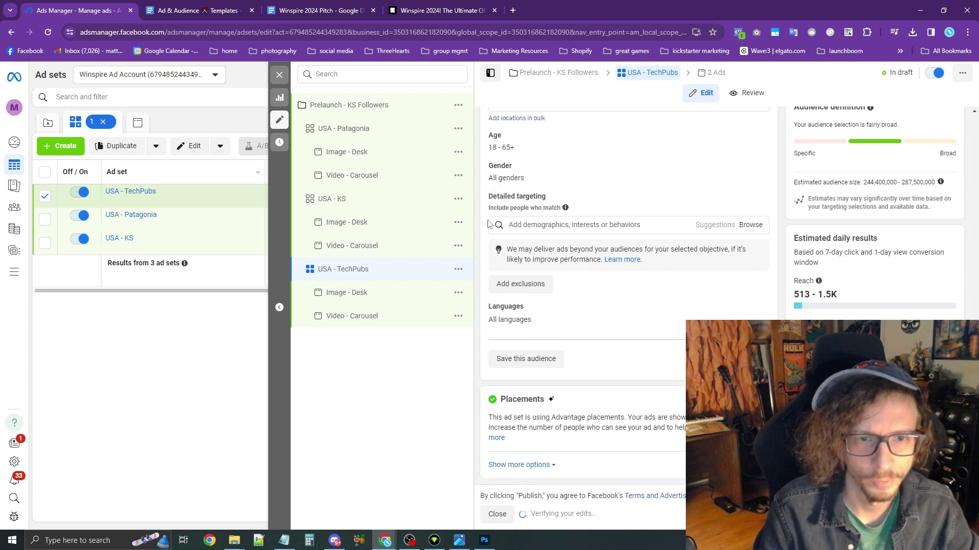
In the templates doc, jump to the AUDIENCE TEMPLATES section via the table of contents.
key("ctrl+Tab")
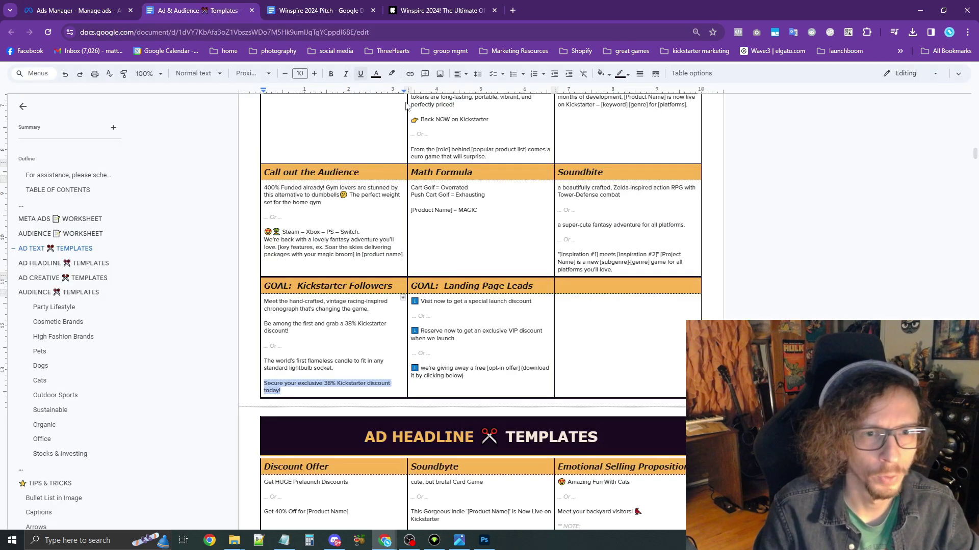
scroll(503, 191, "up", 20)
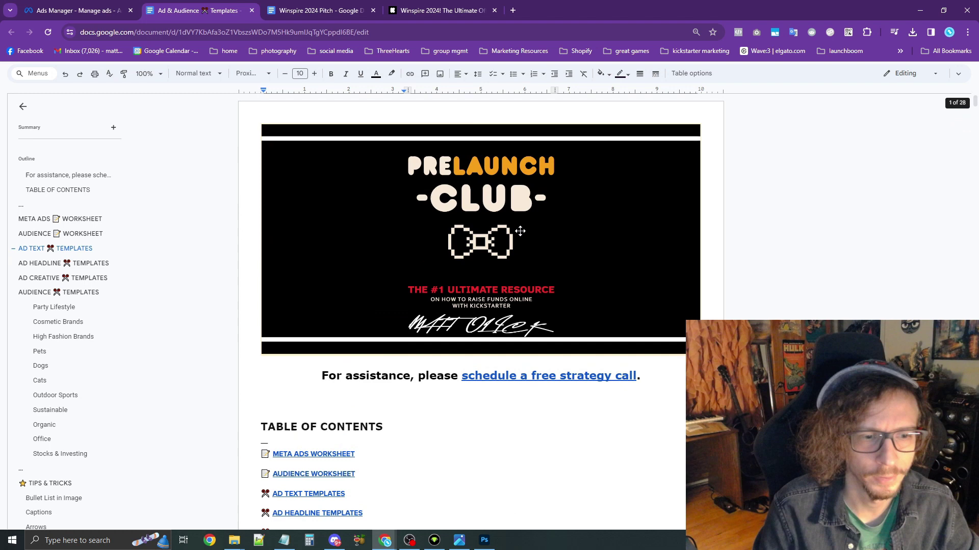
scroll(480, 261, "down", 2)
scroll(481, 261, "down", 1)
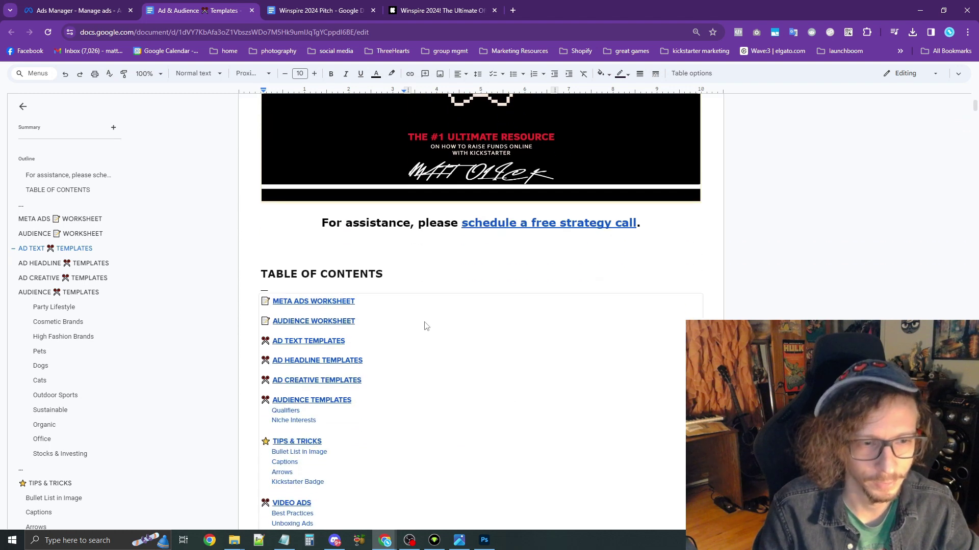
left_click(304, 403)
left_click(317, 412)
Select and copy the Tech Publication Qualifiers list, then return to Ads Manager.
scroll(310, 315, "down", 4)
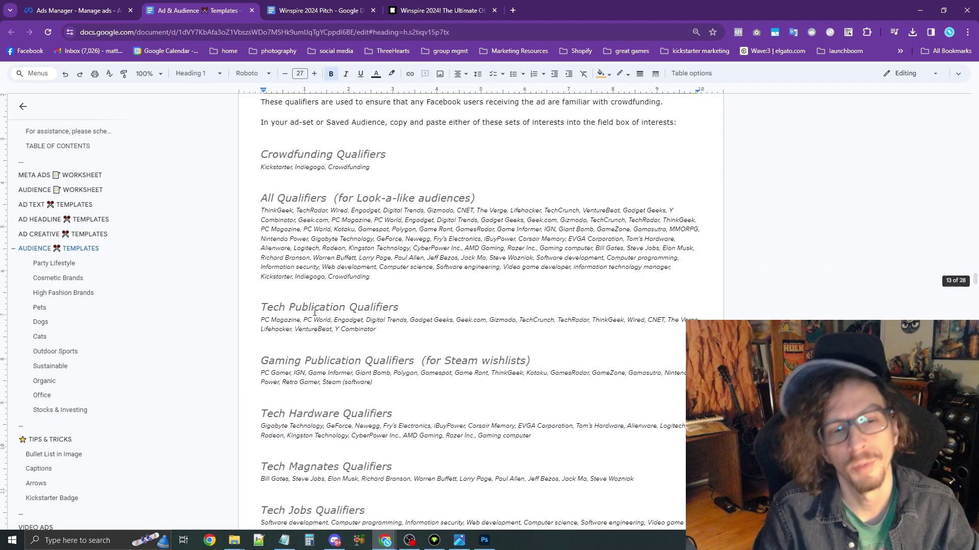
scroll(390, 296, "down", 1)
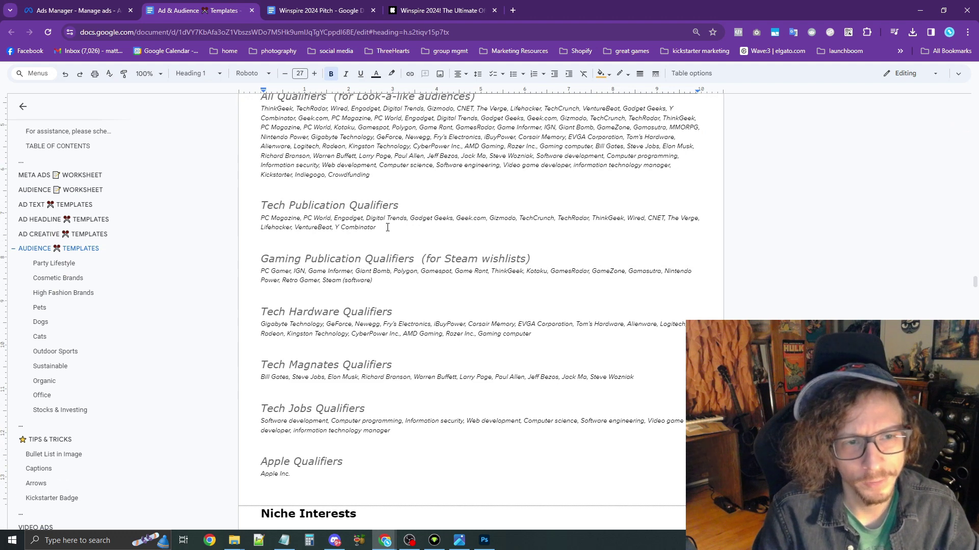
left_click_drag(388, 227, 191, 224)
scroll(252, 209, "up", 2)
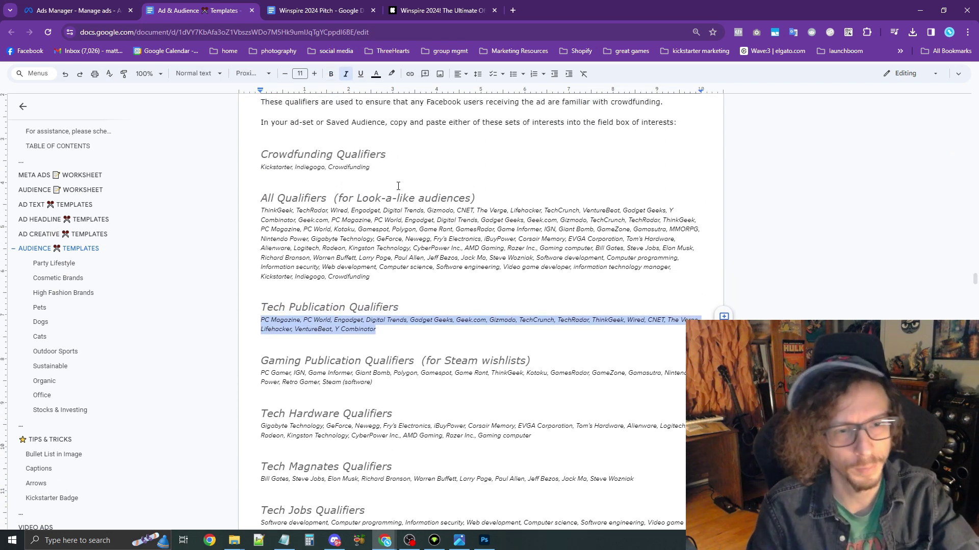
scroll(375, 203, "up", 3)
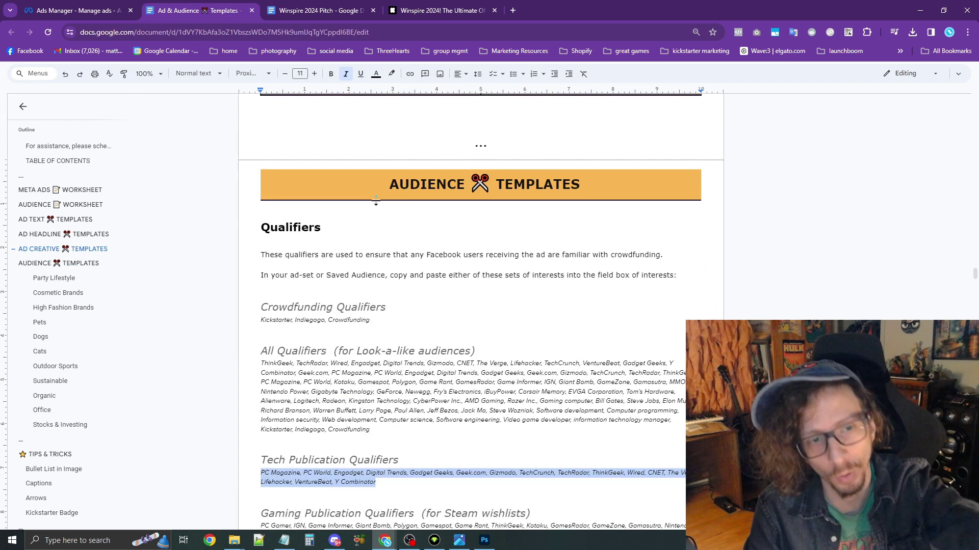
scroll(375, 203, "down", 7)
scroll(377, 201, "up", 2)
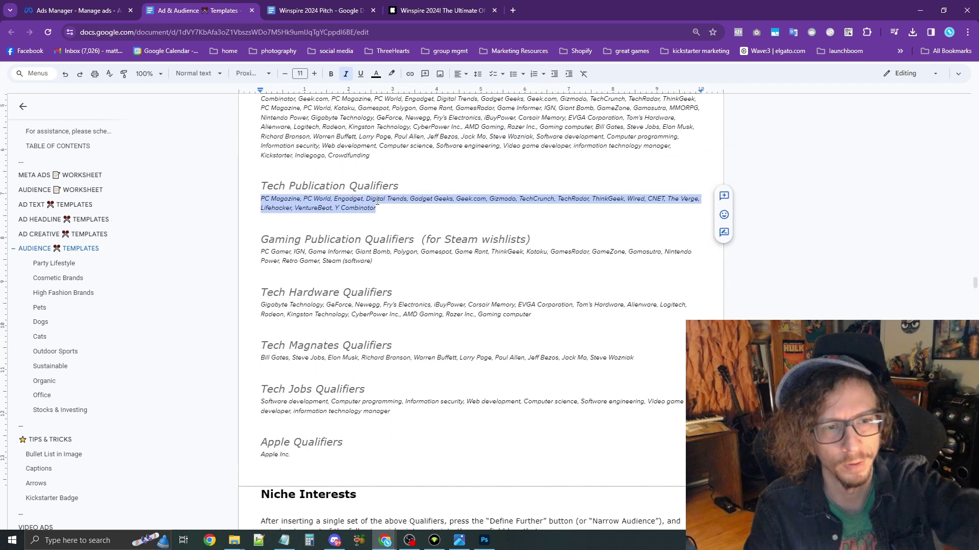
scroll(376, 205, "up", 1)
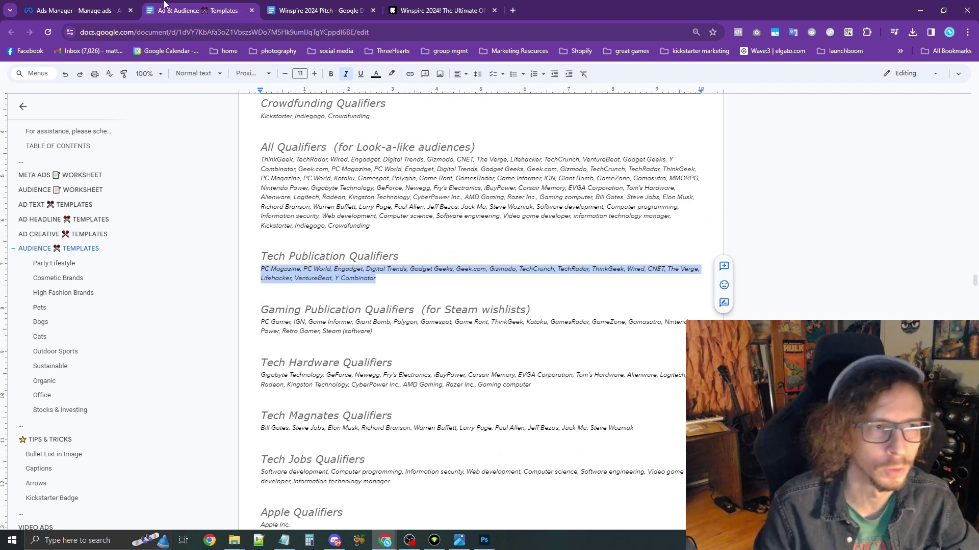
left_click(102, 7)
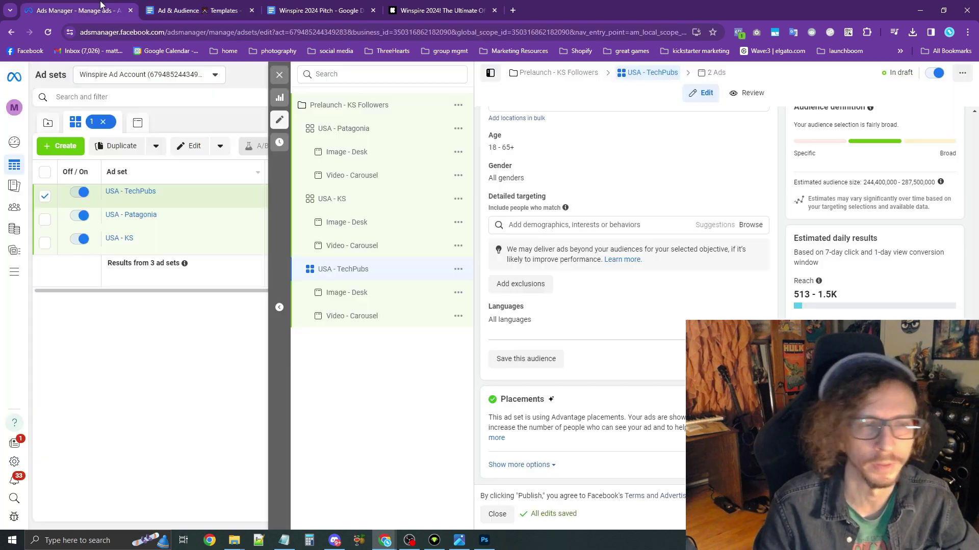
Paste the tech publication interests into USA - TechPubs, then quick-duplicate it as USA - TechCelebs.
left_click(583, 225)
key("ctrl+v")
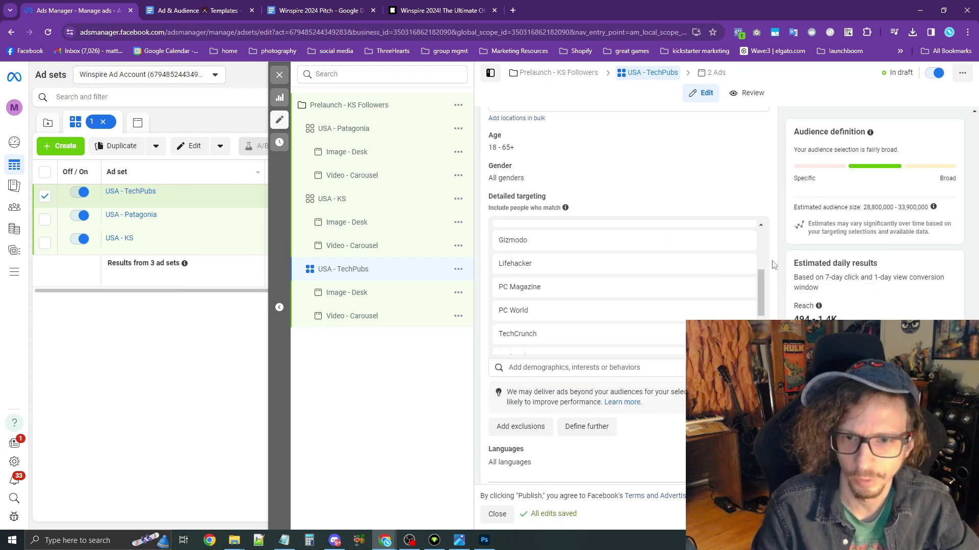
left_click(458, 269)
left_click(488, 303)
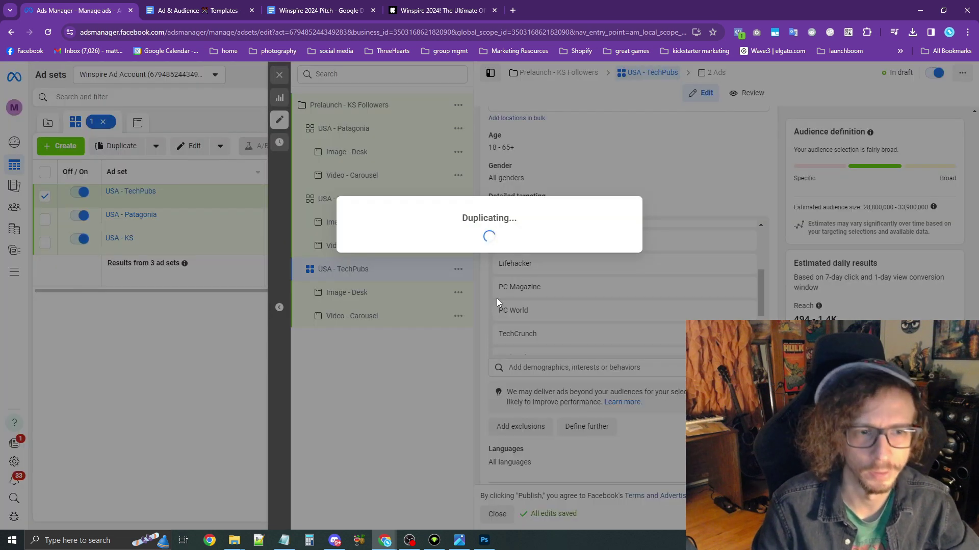
scroll(614, 240, "up", 15)
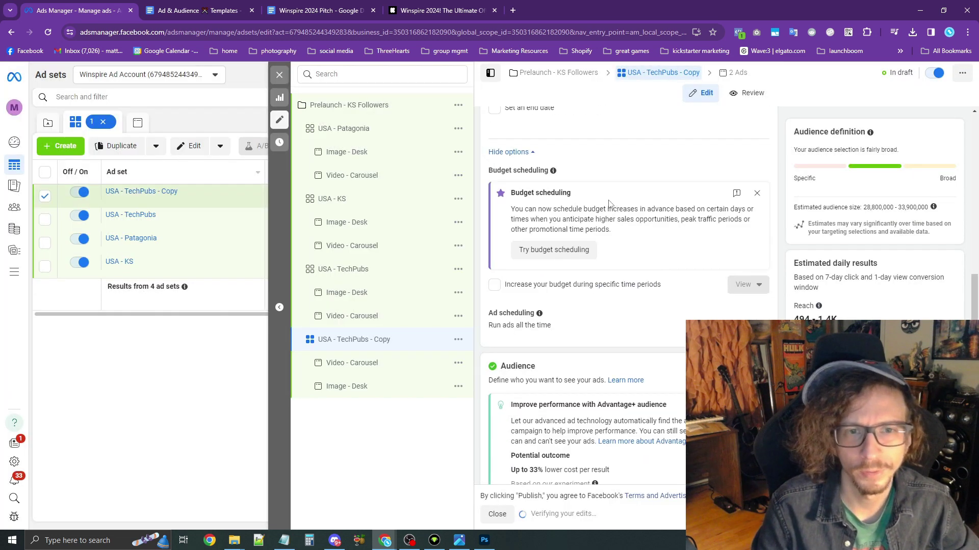
left_click_drag(530, 148, 571, 148)
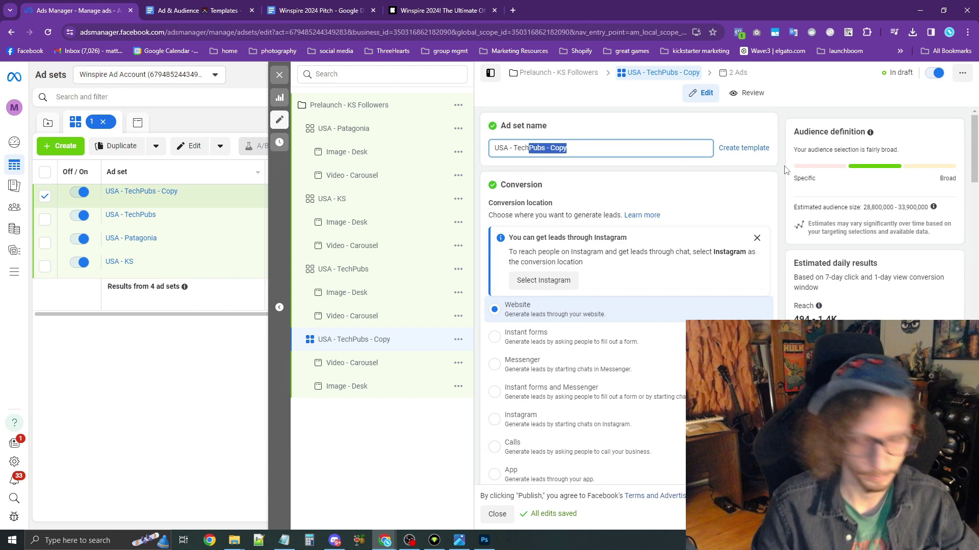
type("Celebs")
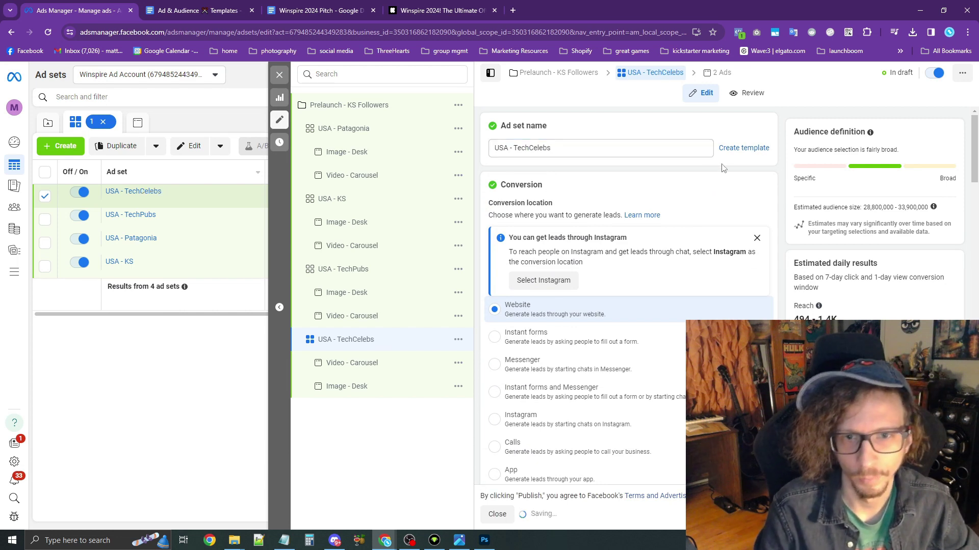
Remove the copied Interests group from USA - TechCelebs' detailed targeting.
scroll(735, 236, "down", 10)
scroll(735, 236, "down", 4)
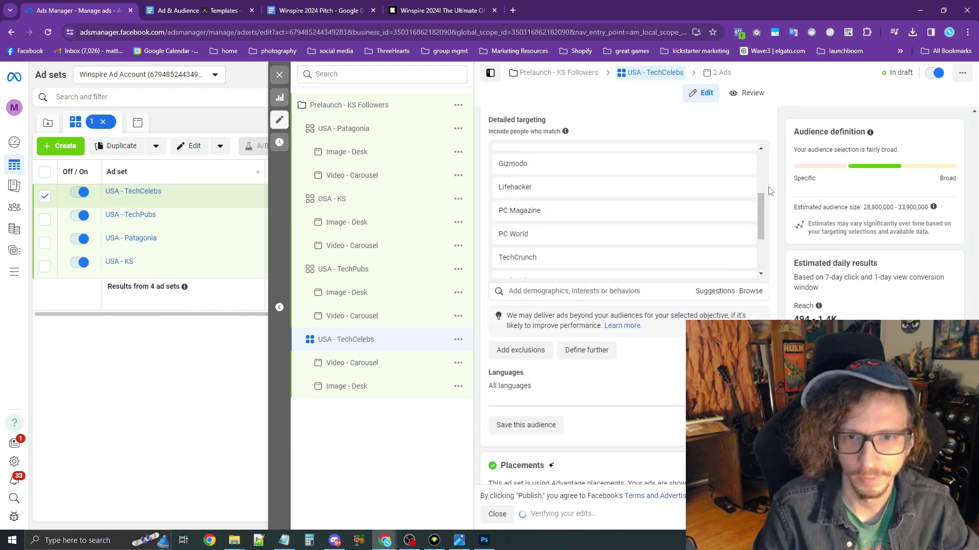
scroll(764, 285, "up", 2)
scroll(754, 274, "up", 2)
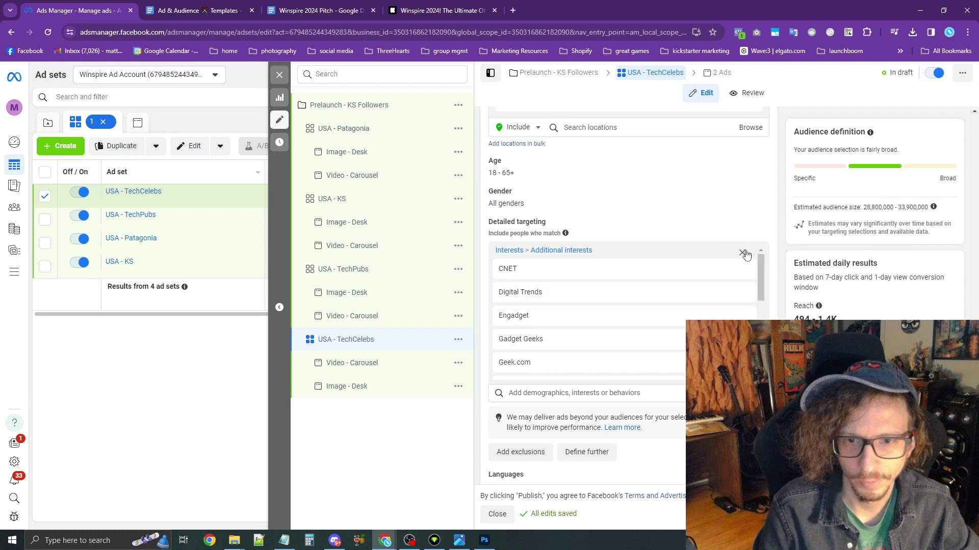
left_click(742, 251)
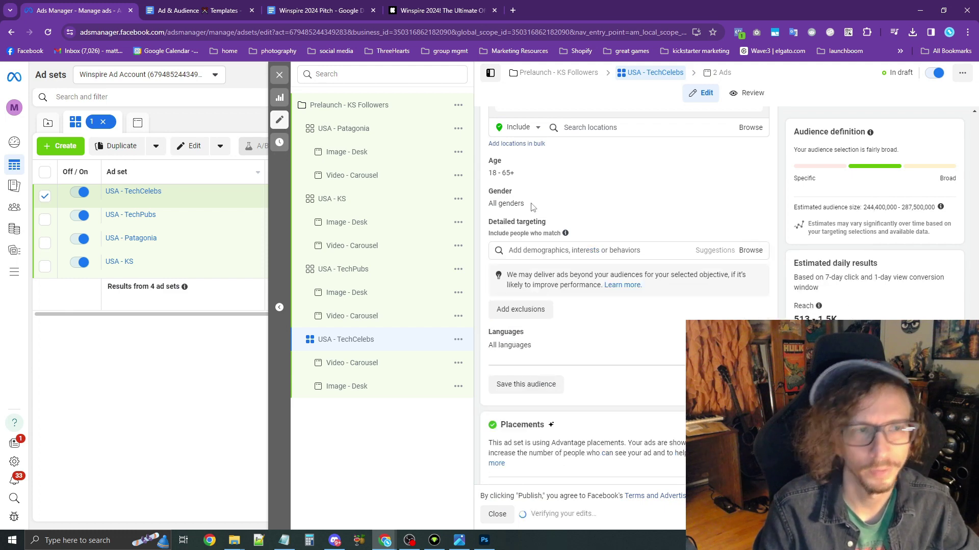
left_click(210, 14)
scroll(349, 350, "down", 2)
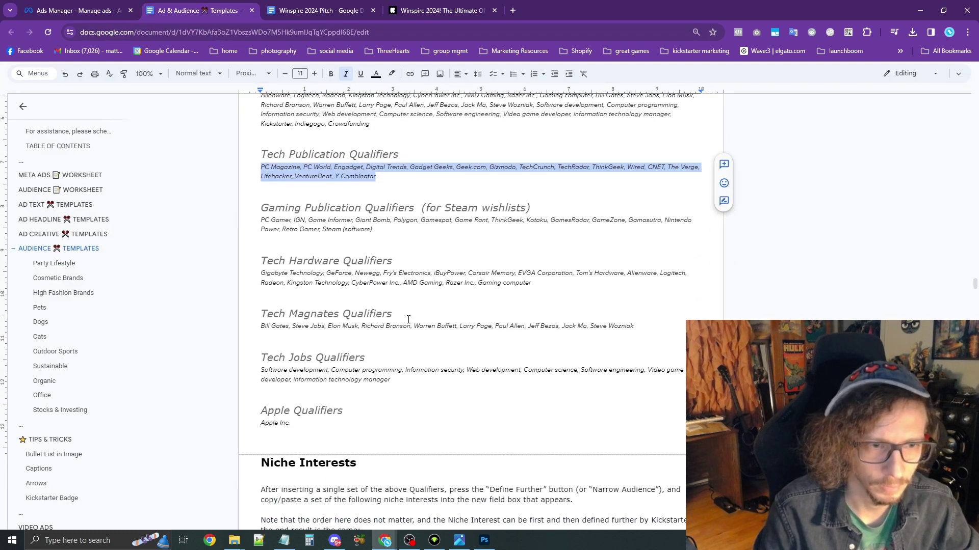
Copy the Tech Magnates Qualifiers names from the doc and paste them as USA - TechCelebs interests.
left_click_drag(634, 326, 259, 327)
key("ctrl+c")
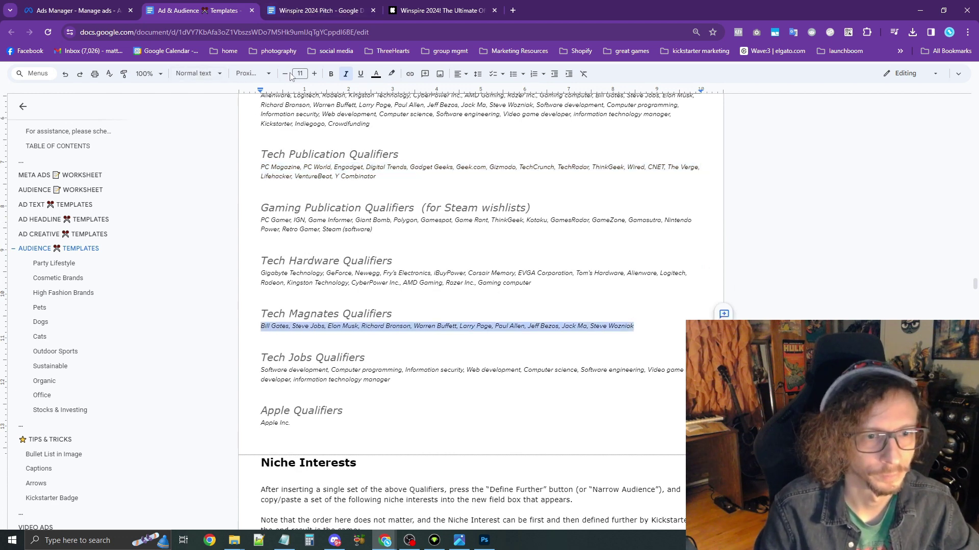
left_click(100, 5)
left_click(555, 255)
key("ctrl+v")
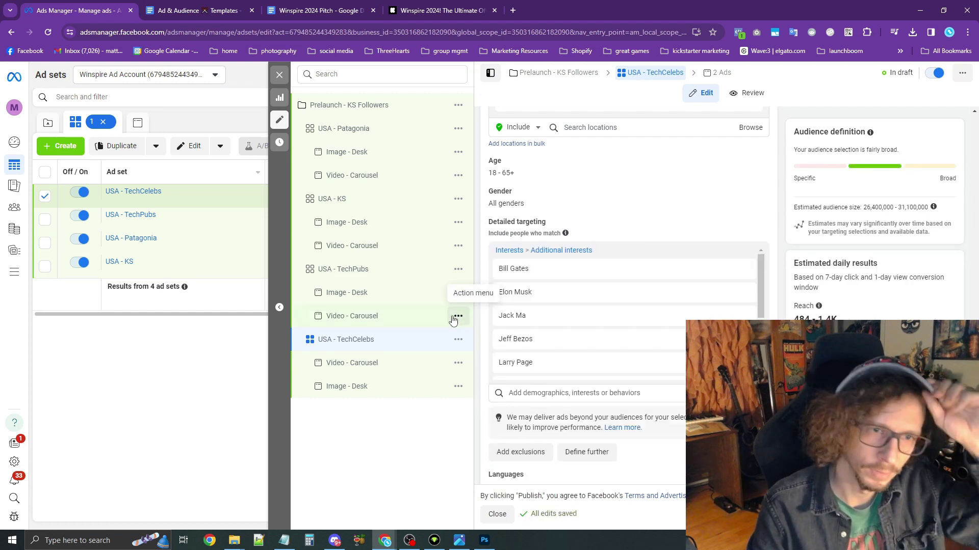
Lower the USA - TechCelebs and USA - TechPubs daily budgets to €15.00 as drafts.
left_click(279, 75)
left_click_drag(437, 316, 457, 316)
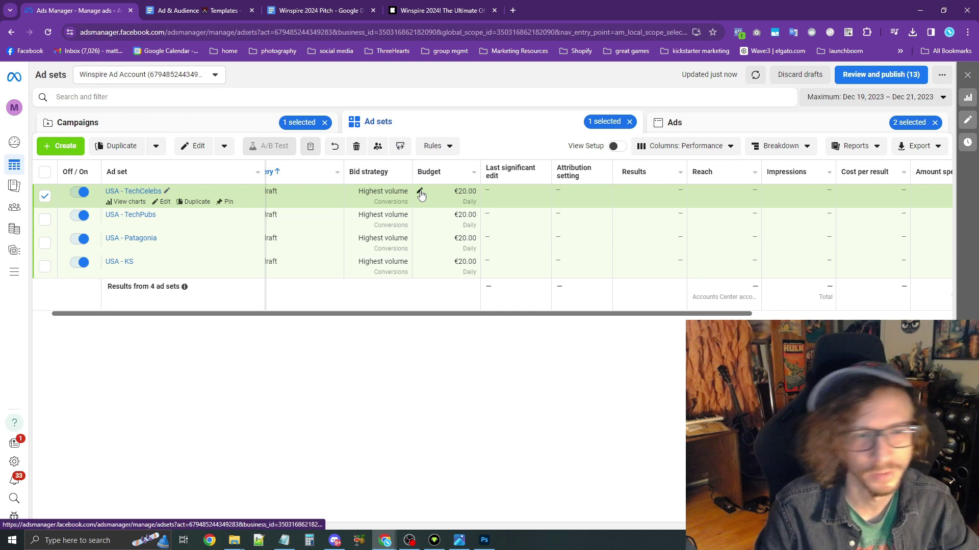
left_click(445, 194)
type("15")
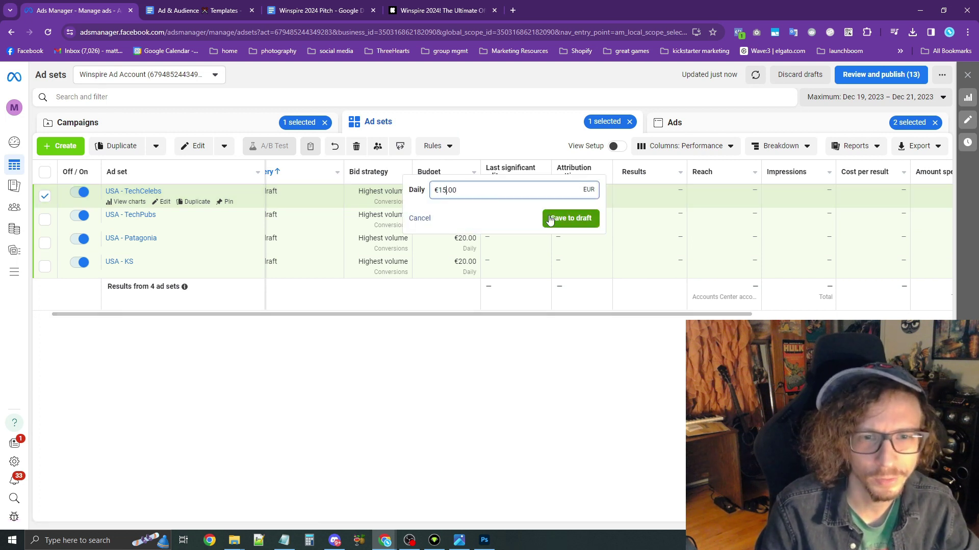
left_click(548, 218)
left_click(420, 217)
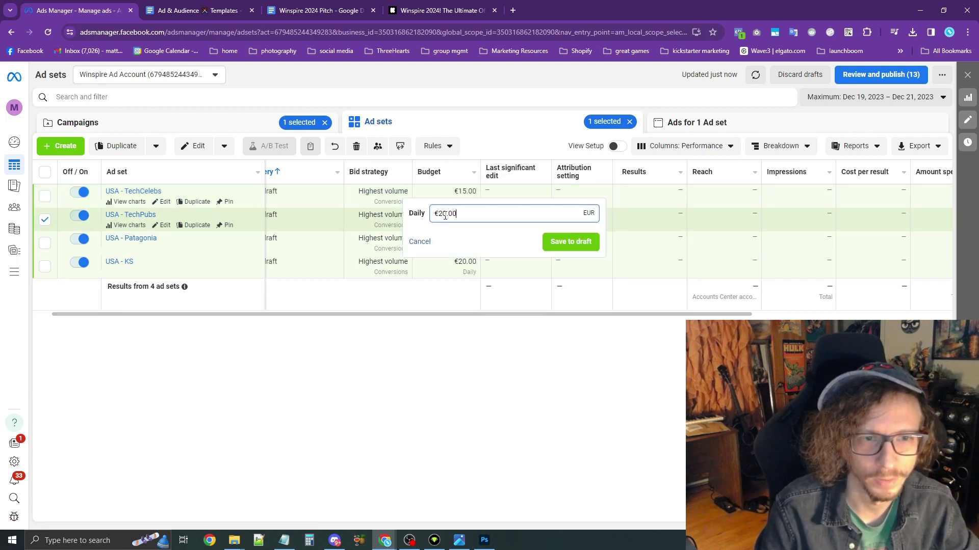
left_click(545, 240)
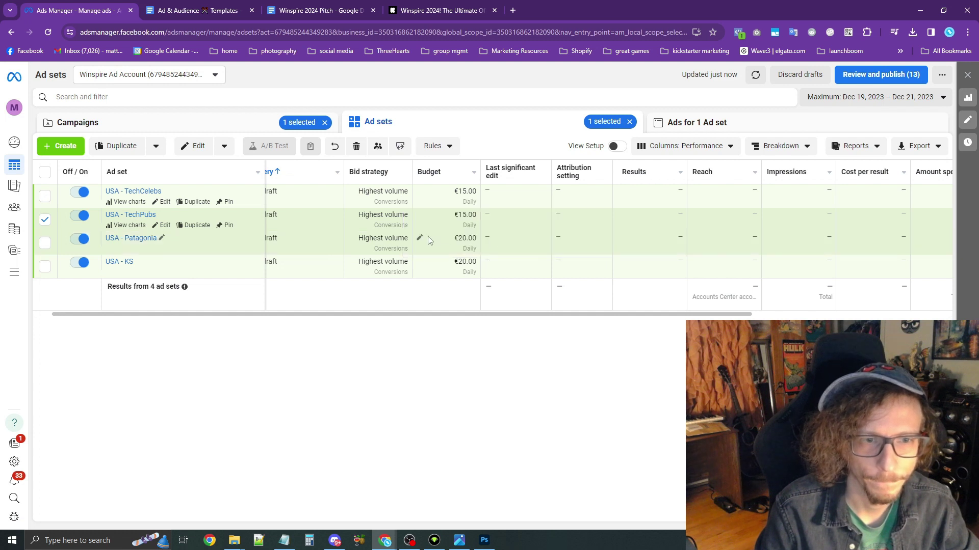
Lower the USA - Patagonia and USA - KS daily budgets to €15.00 as drafts.
left_click(441, 242)
double_click(447, 239)
type("15")
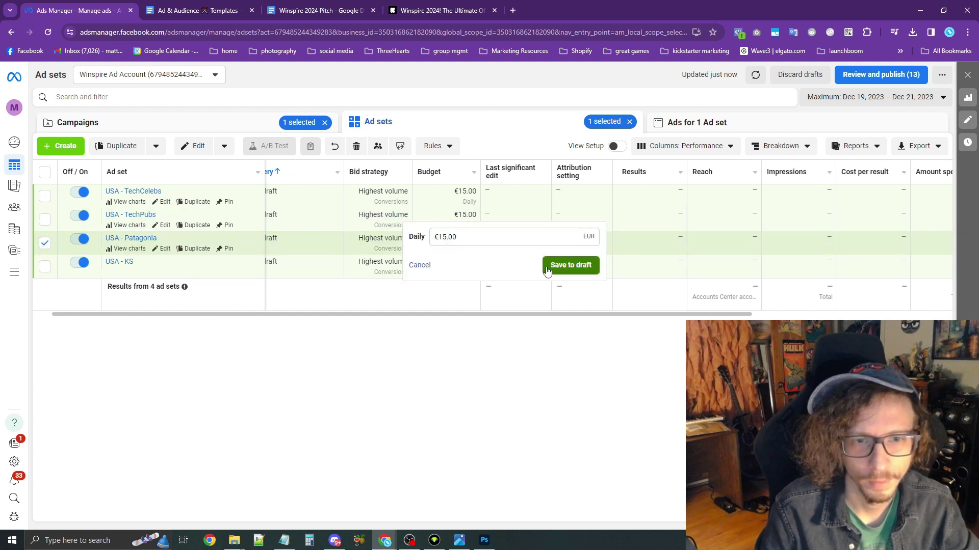
left_click(570, 265)
left_click(432, 261)
double_click(447, 260)
type("15")
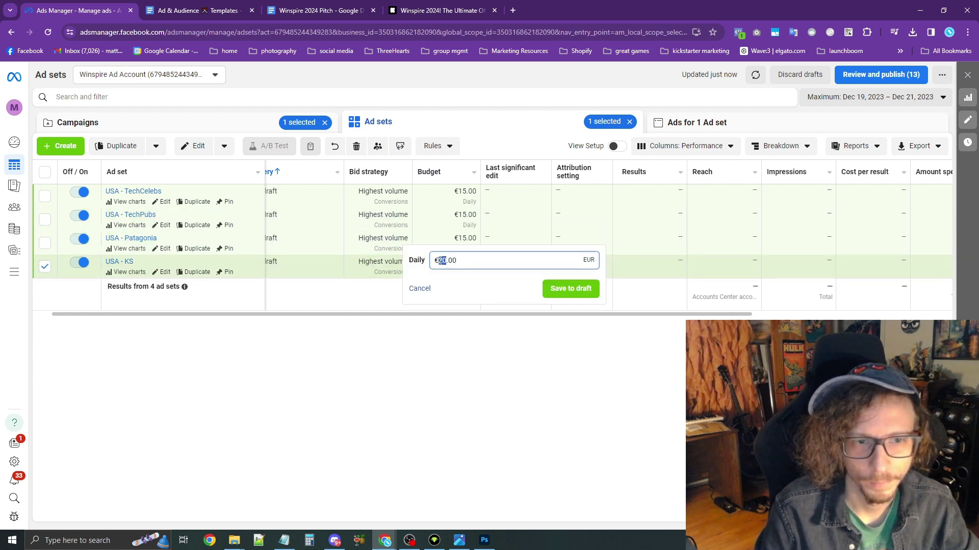
left_click(570, 289)
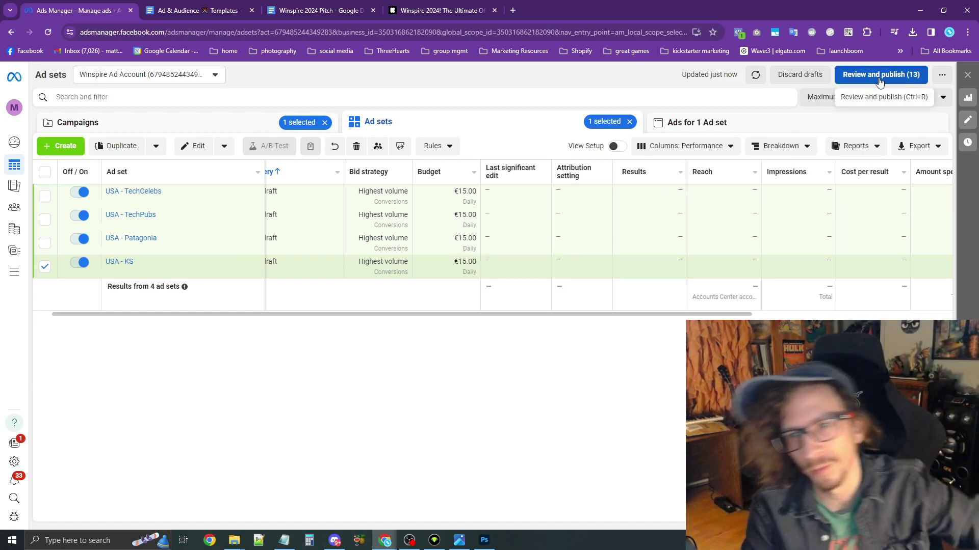
Review the 13 draft items and publish the Prelaunch - KS Followers campaign.
left_click(881, 75)
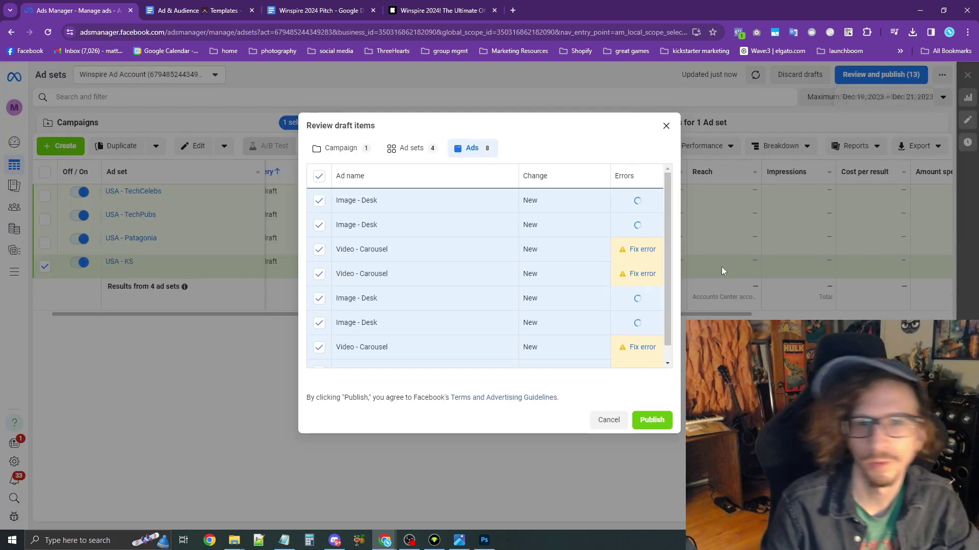
left_click(659, 420)
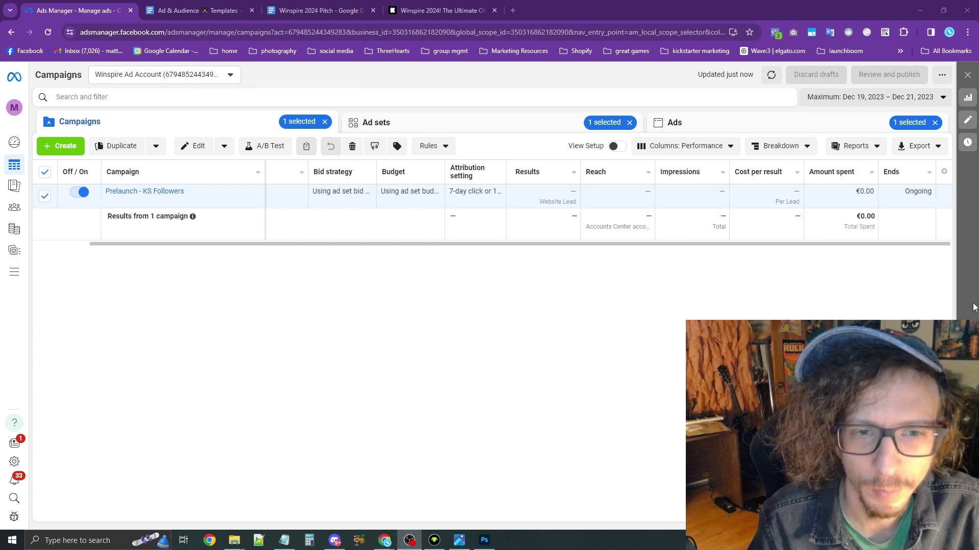
Apply the Performance and clicks column preset to the Campaigns table.
left_click_drag(565, 197, 559, 251)
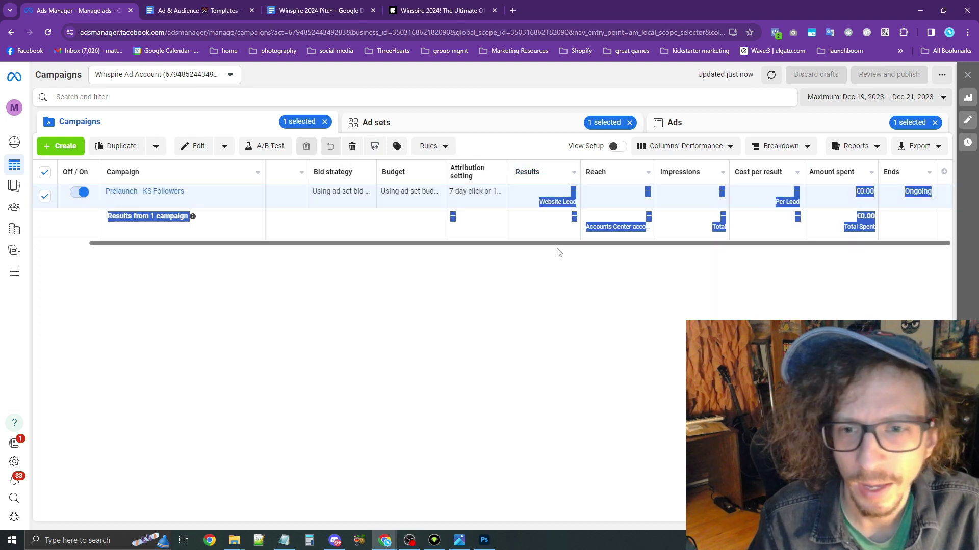
left_click(795, 262)
mouse_move(749, 174)
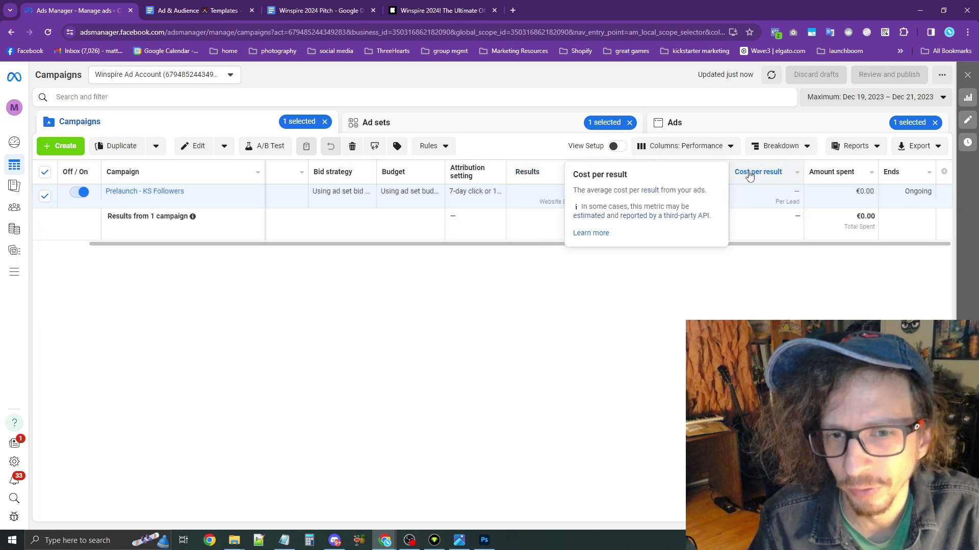
left_click(693, 153)
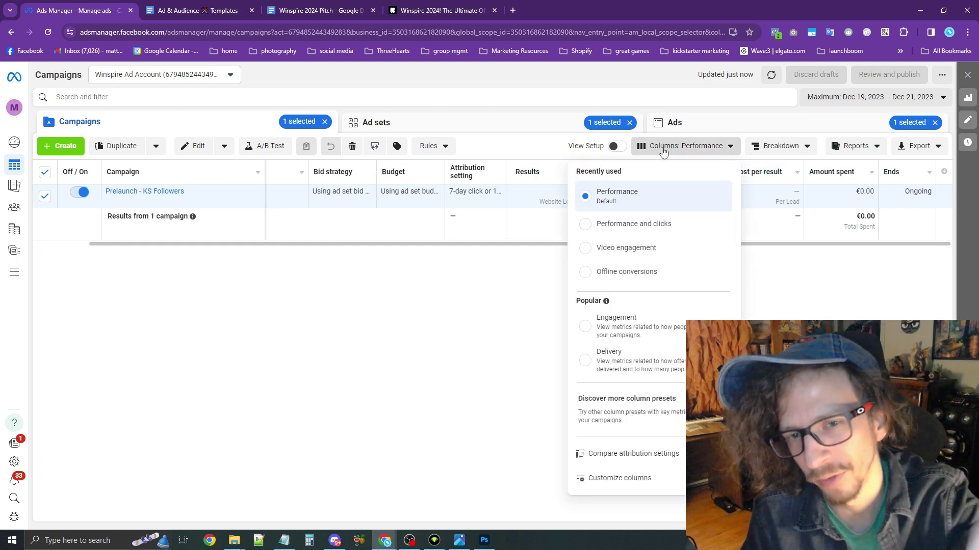
left_click(643, 224)
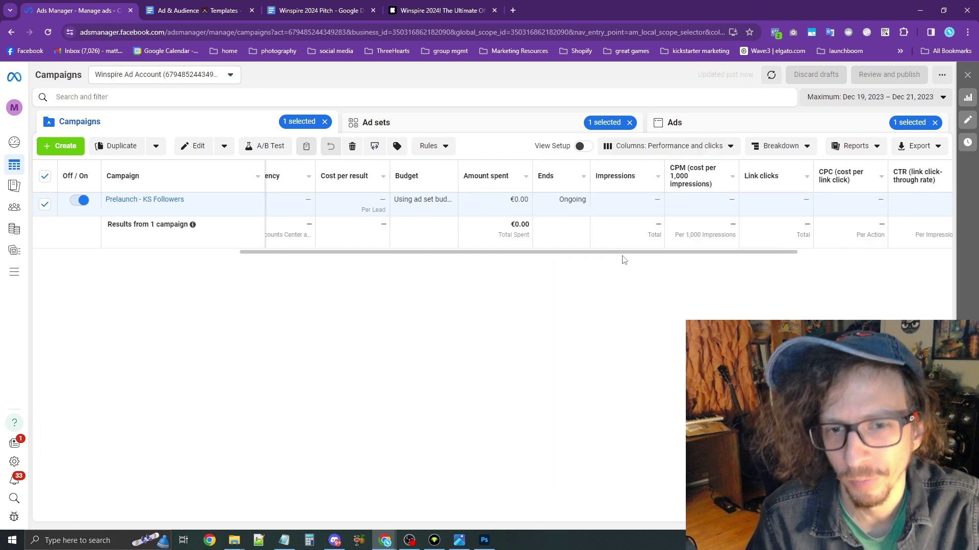
Scroll across the table to inspect the CPM, link clicks and CTR columns.
left_click_drag(568, 259, 808, 255)
left_click(625, 260)
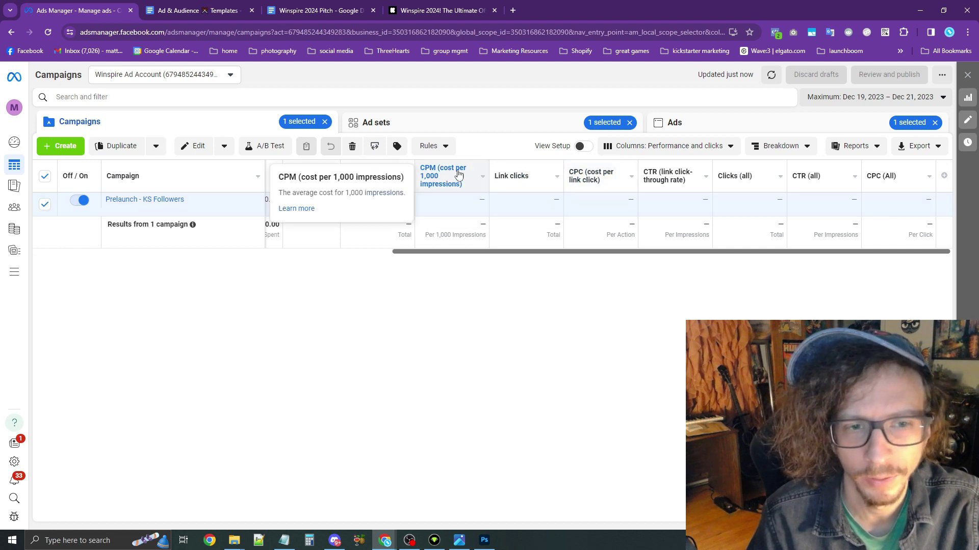
mouse_move(640, 252)
left_mouse_down()
mouse_move(507, 248)
mouse_move(622, 254)
left_mouse_up()
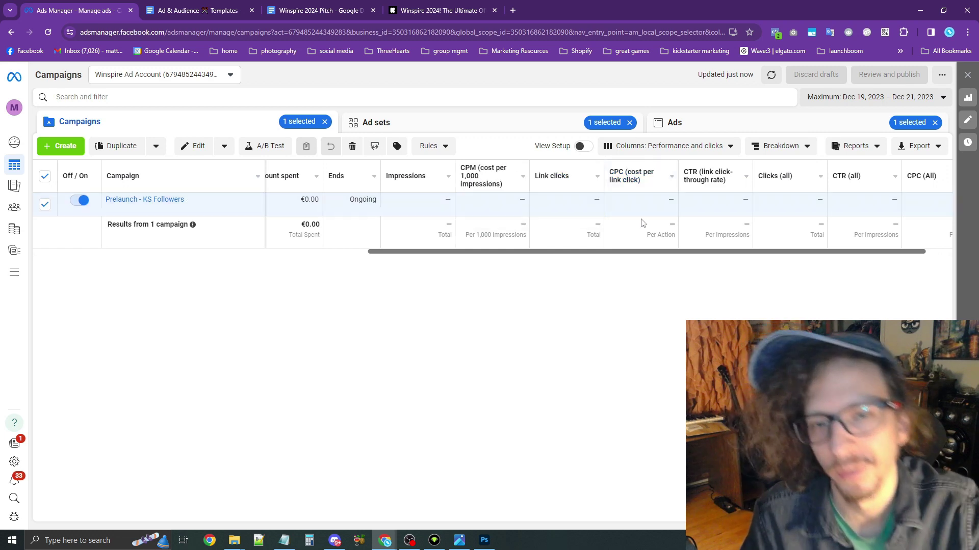
left_click_drag(655, 255, 569, 250)
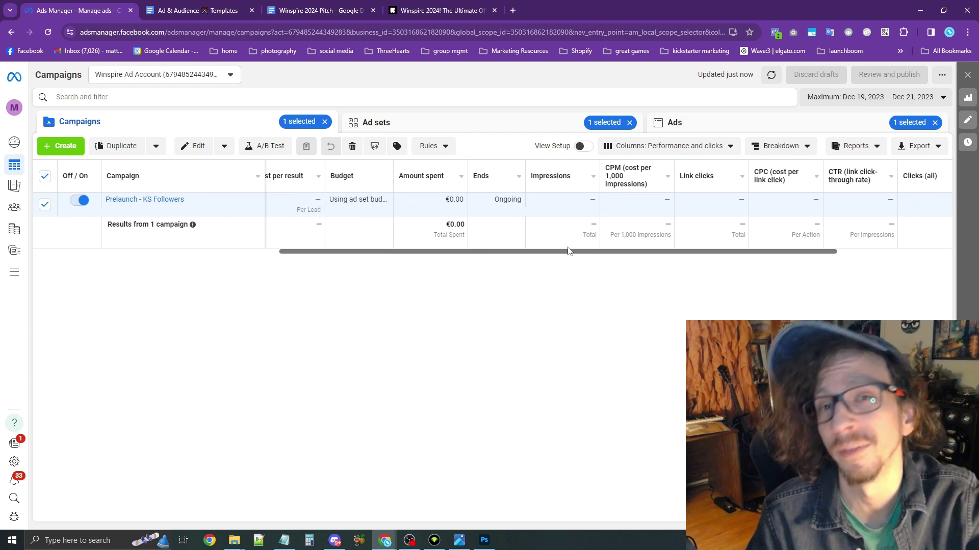
left_click_drag(568, 250, 561, 250)
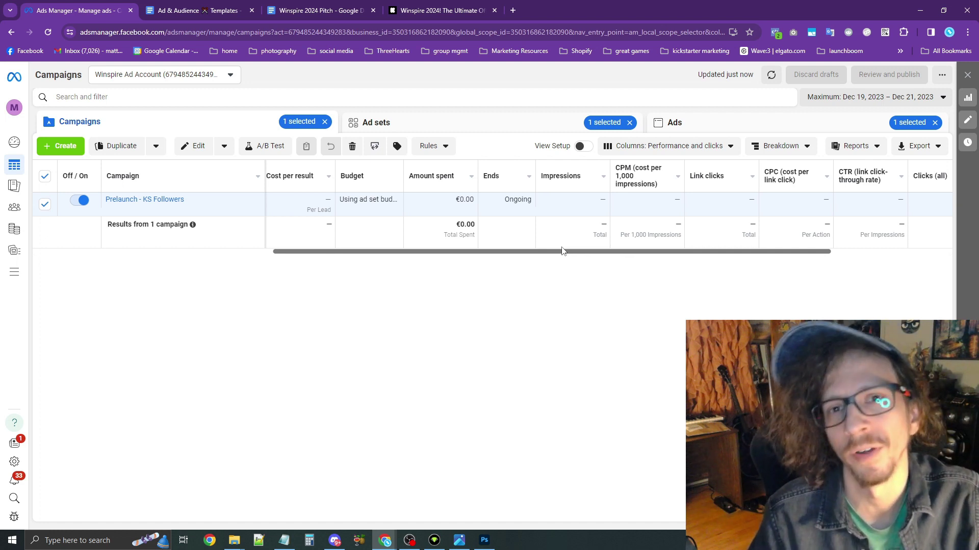
left_click_drag(562, 250, 460, 256)
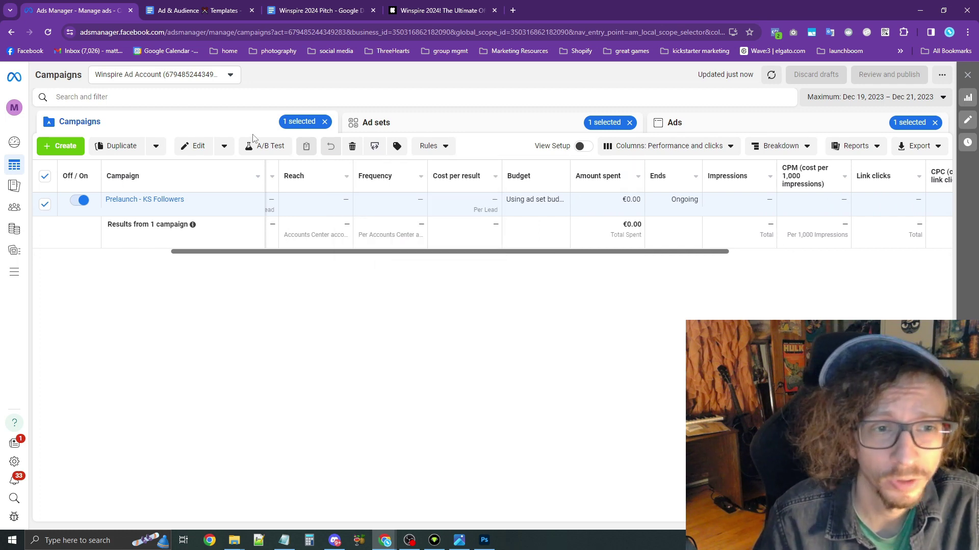
Select only the Image - Desk ad and quick-duplicate it.
left_click(435, 124)
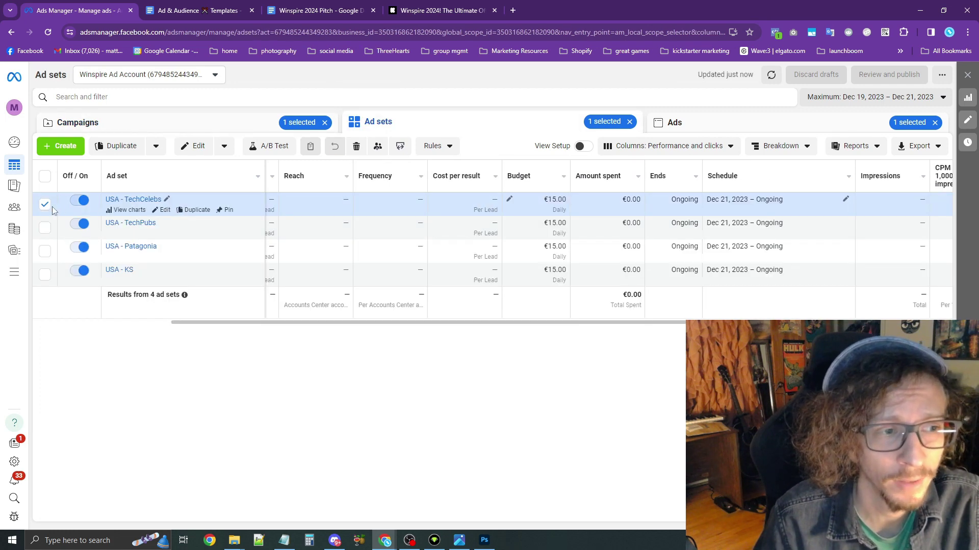
left_click(703, 127)
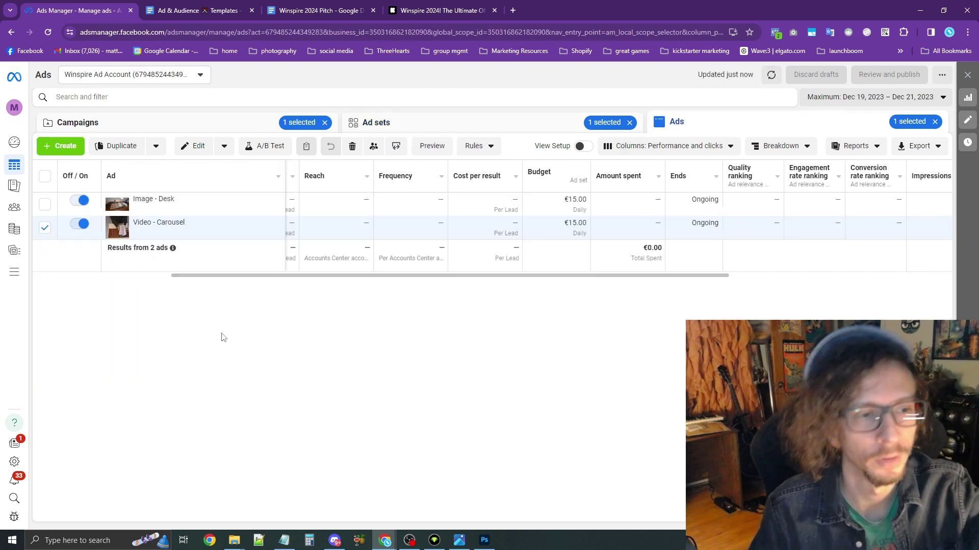
mouse_move(154, 202)
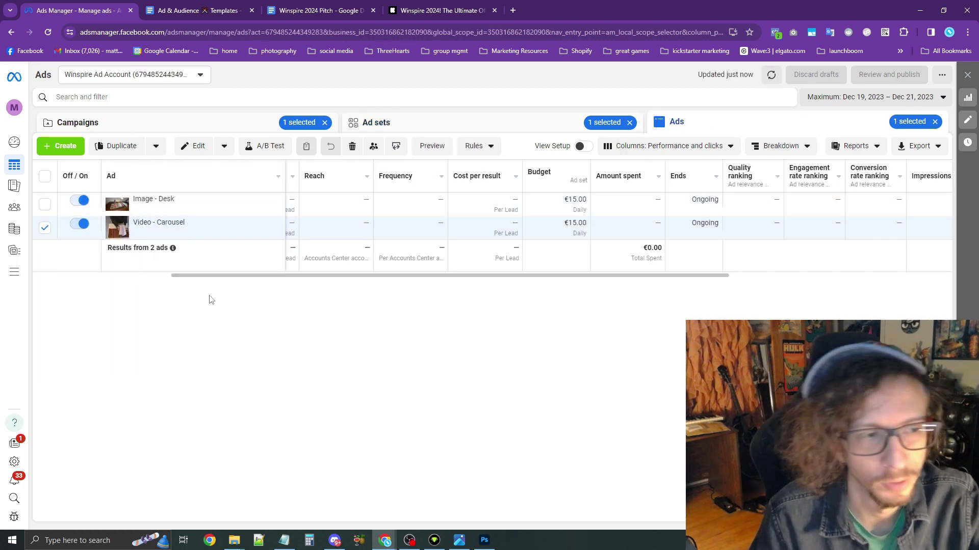
left_click(45, 227)
left_click(46, 205)
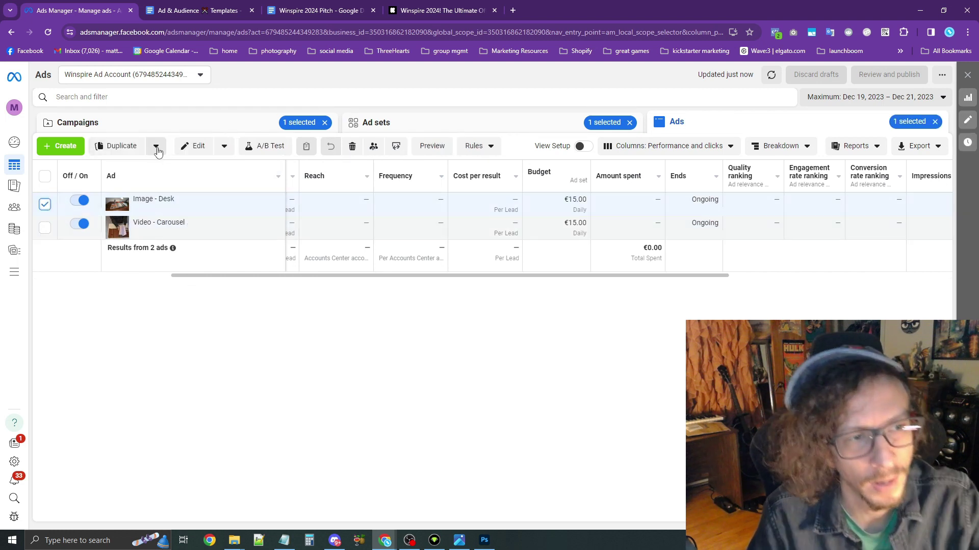
left_click(156, 148)
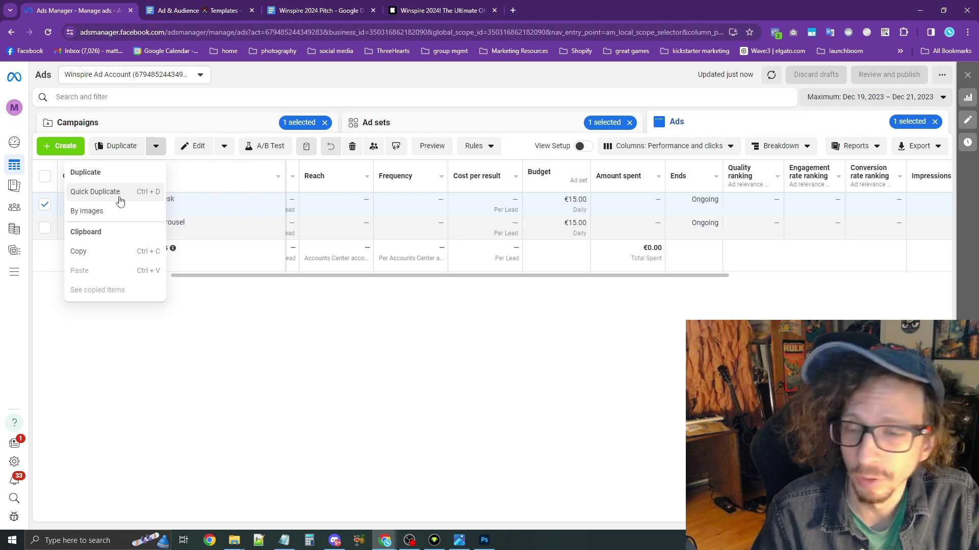
left_click(95, 193)
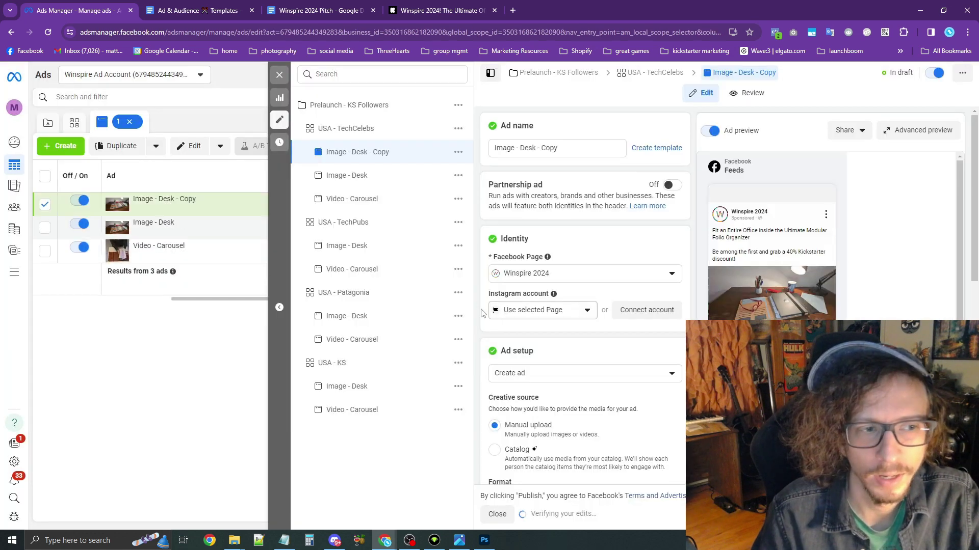
Review the new Image - Desk - Copy ad in the editor, then close it.
left_click(279, 75)
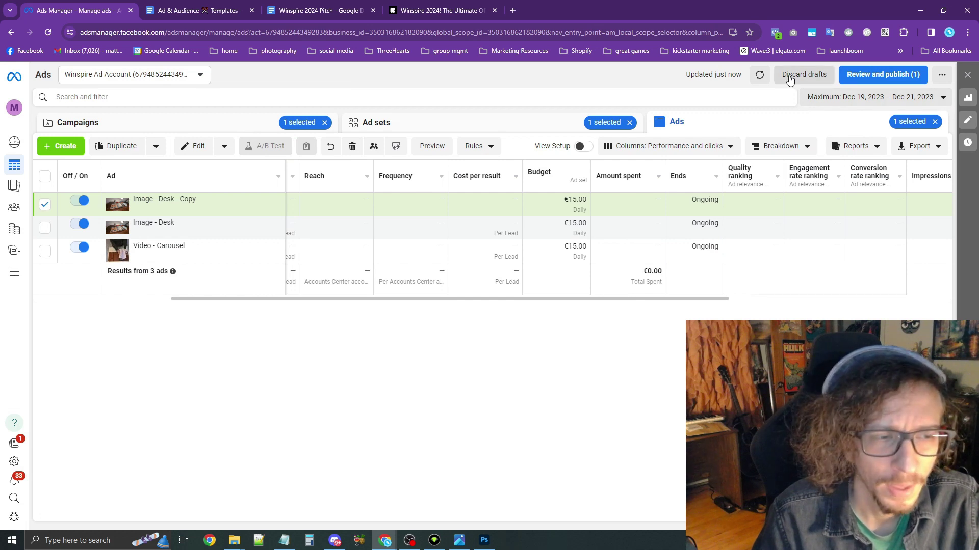
left_click(188, 211)
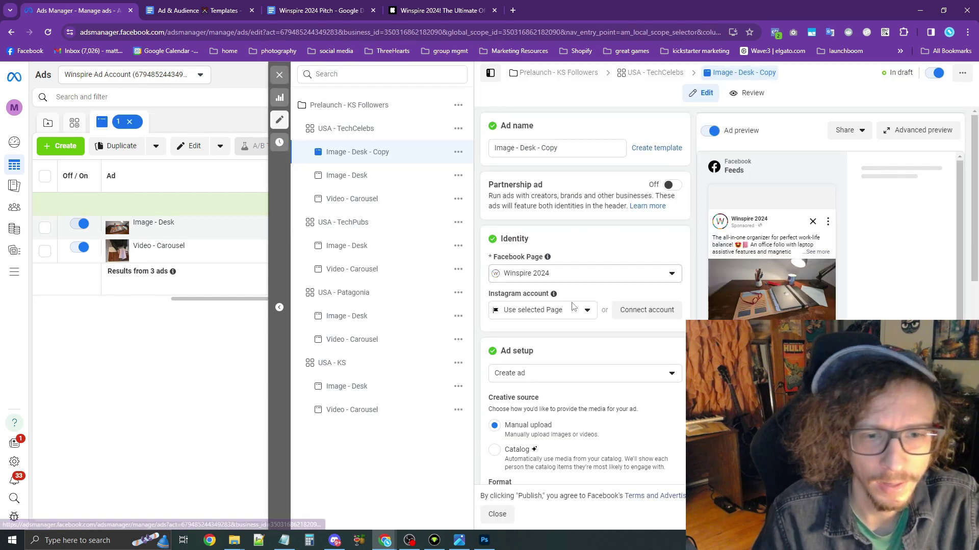
scroll(573, 305, "down", 15)
scroll(574, 267, "up", 10)
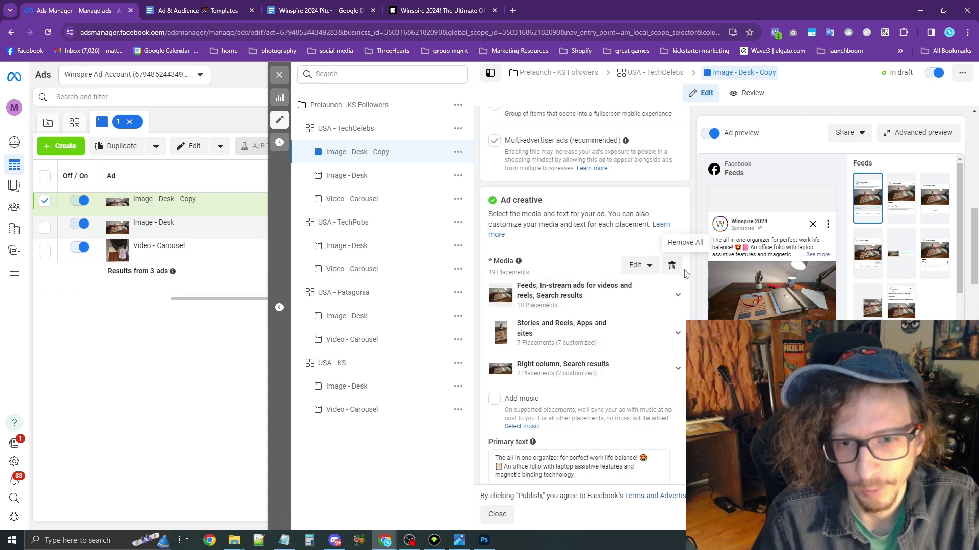
left_click(279, 76)
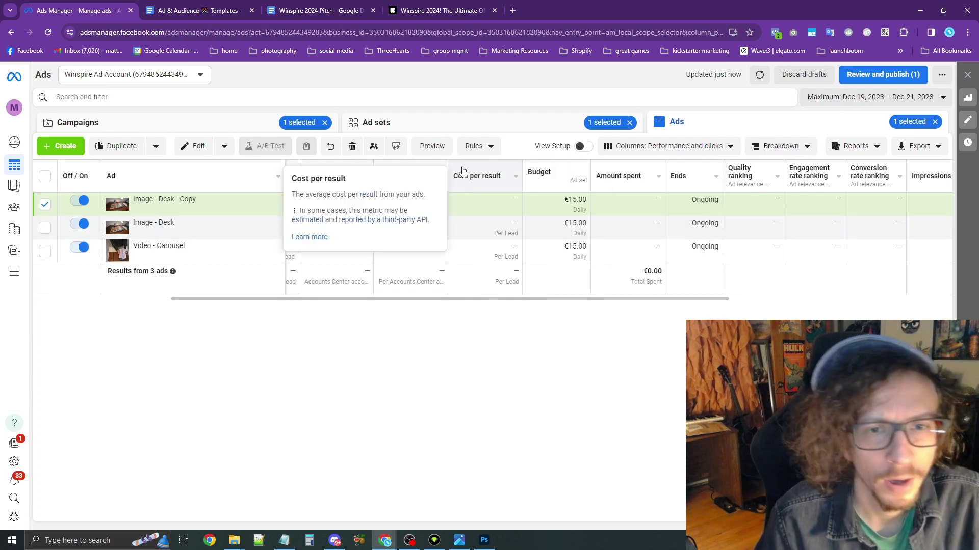
Leave the Ads table via Ad sets and return to the Campaigns list showing Prelaunch - KS Followers.
left_click_drag(562, 302, 485, 307)
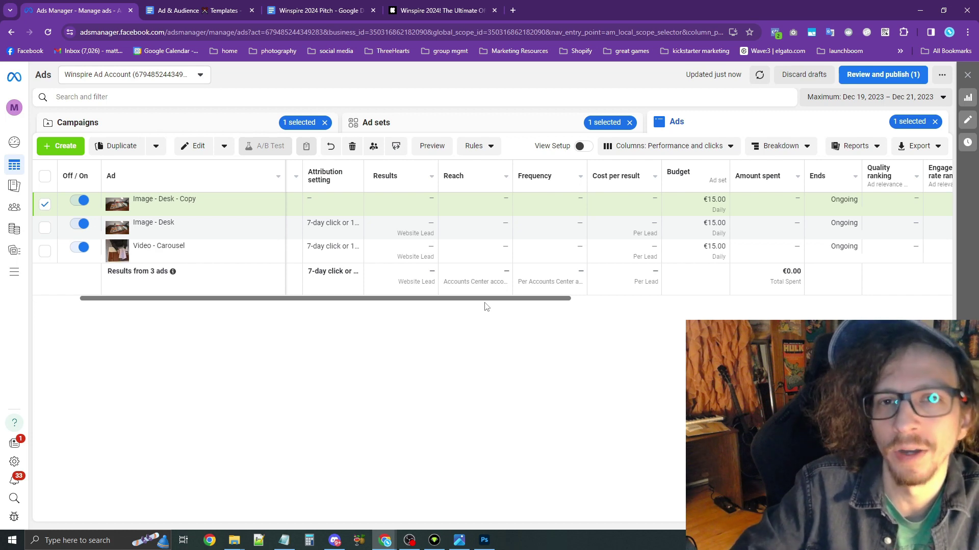
left_click(457, 122)
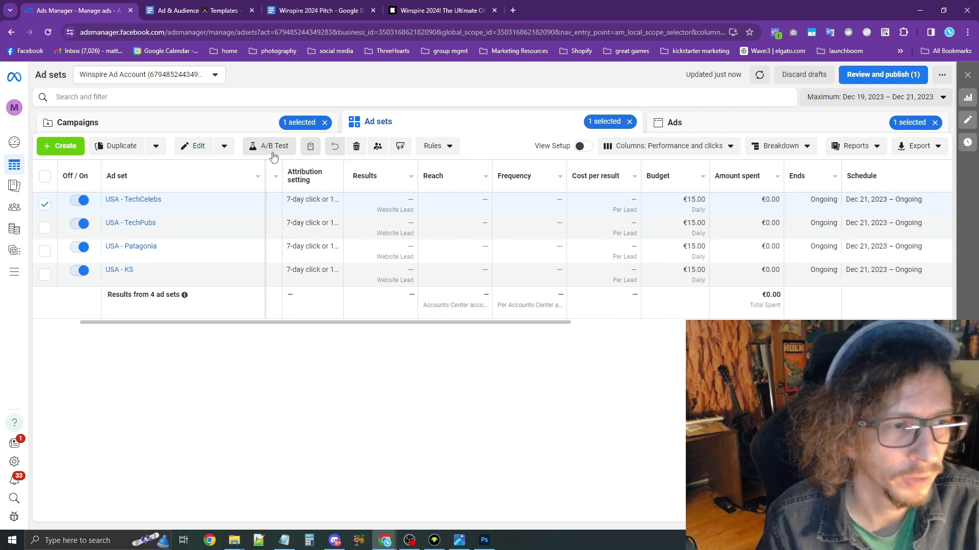
left_click(44, 205)
From the ad sets list, start an A/B test for the TechCelebs ad set using a copy.
left_click(232, 131)
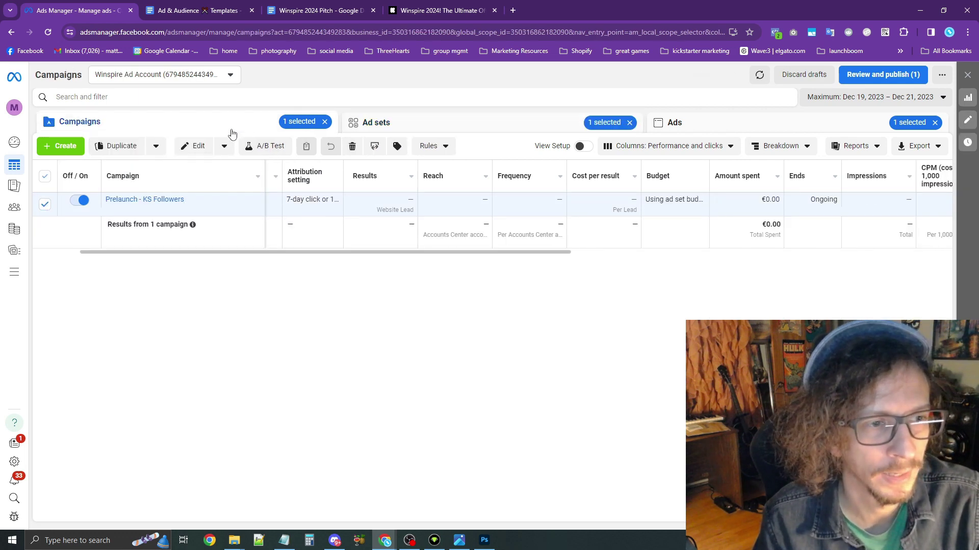
left_click(444, 127)
left_click(261, 146)
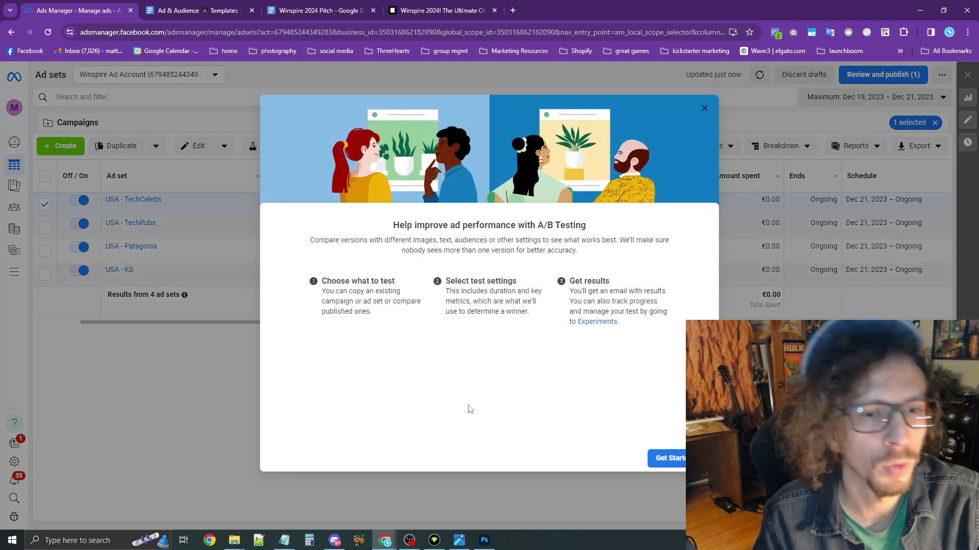
left_click(665, 458)
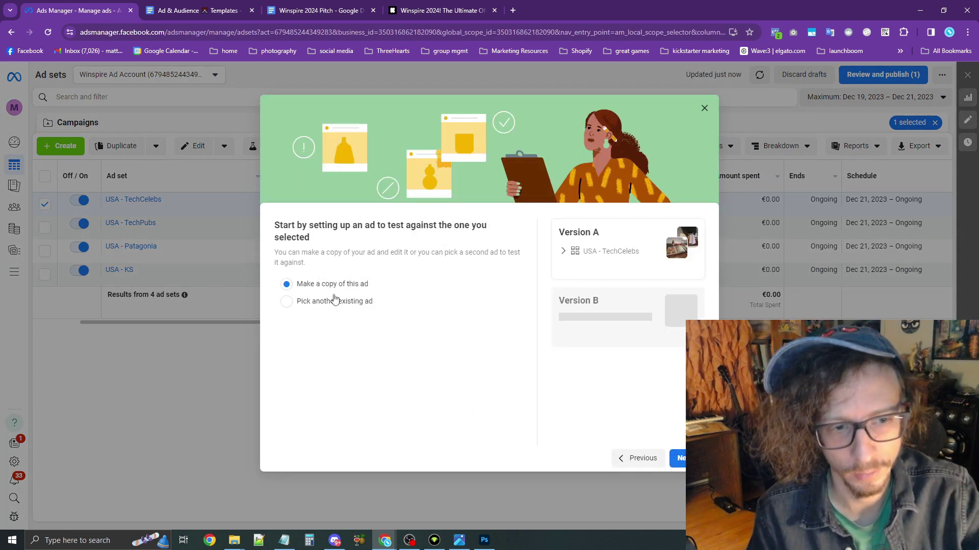
left_click_drag(308, 286, 382, 295)
left_click(678, 458)
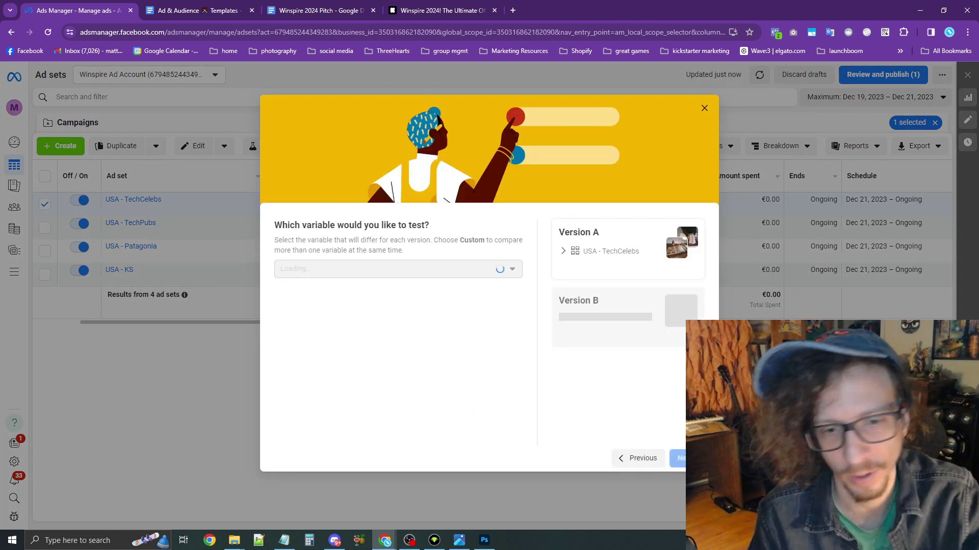
Choose the Custom test variable and copy the USA - TechCelebs ad set.
left_click(397, 270)
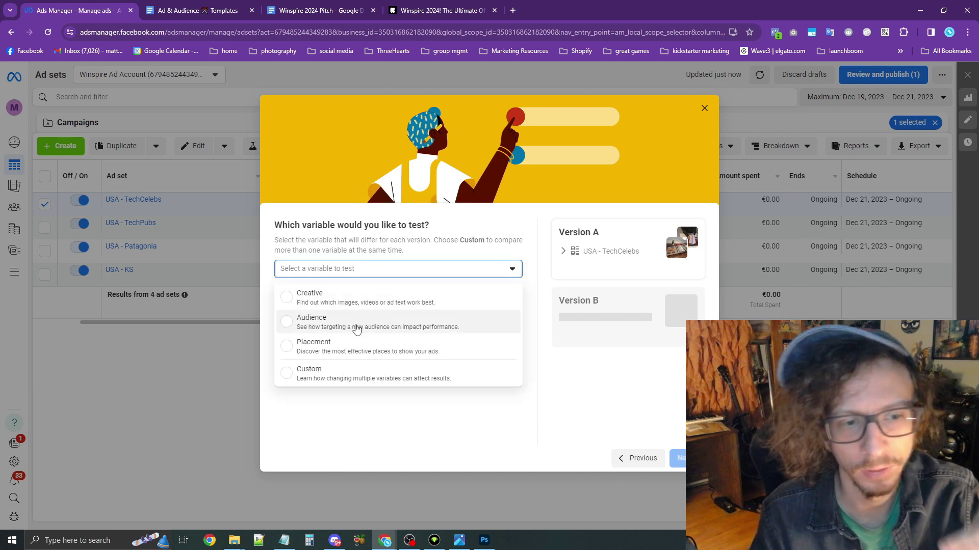
left_click(360, 371)
left_click(368, 320)
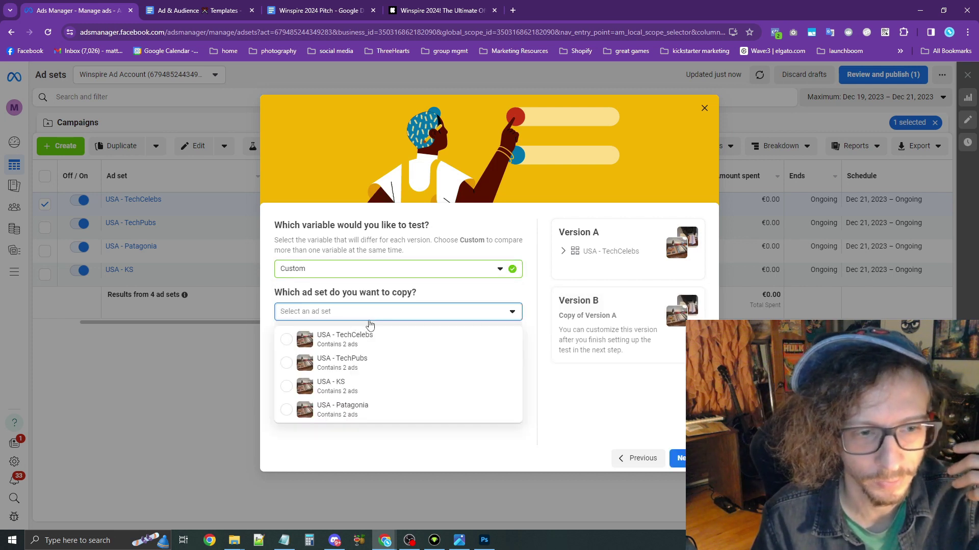
left_click(406, 292)
left_click(678, 458)
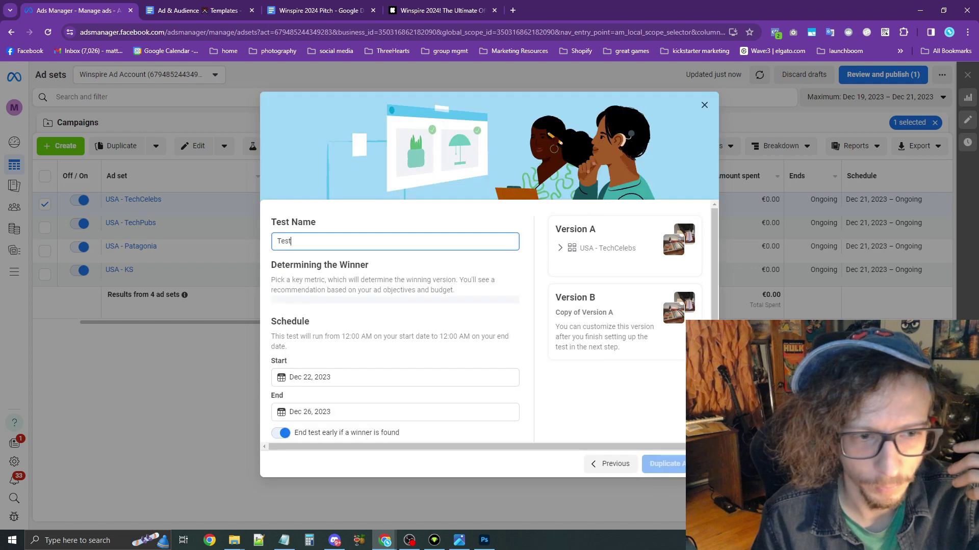
Keep Cost per result - Website leads as the key metric and turn off ending the test early.
scroll(400, 314, "down", 2)
scroll(400, 314, "up", 2)
left_click(409, 322)
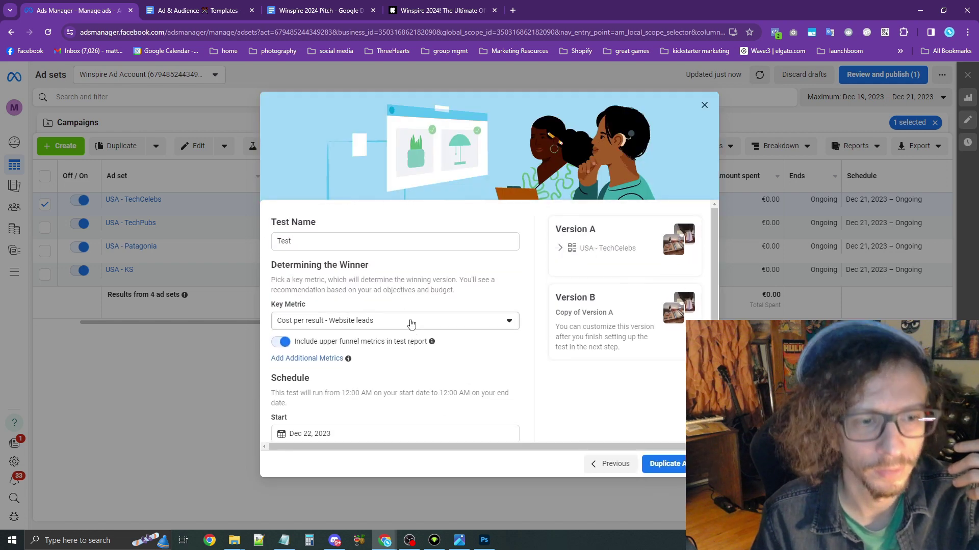
left_click(411, 322)
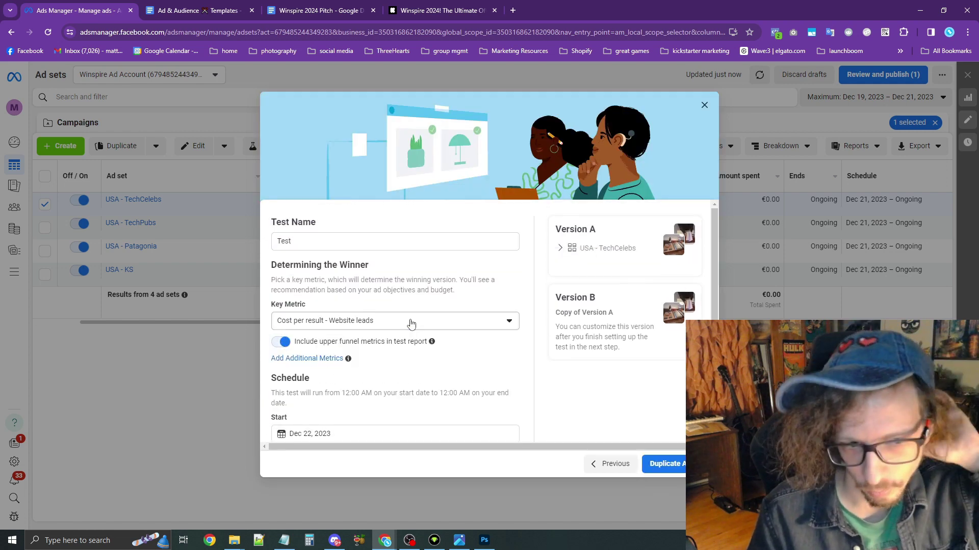
scroll(385, 291, "down", 2)
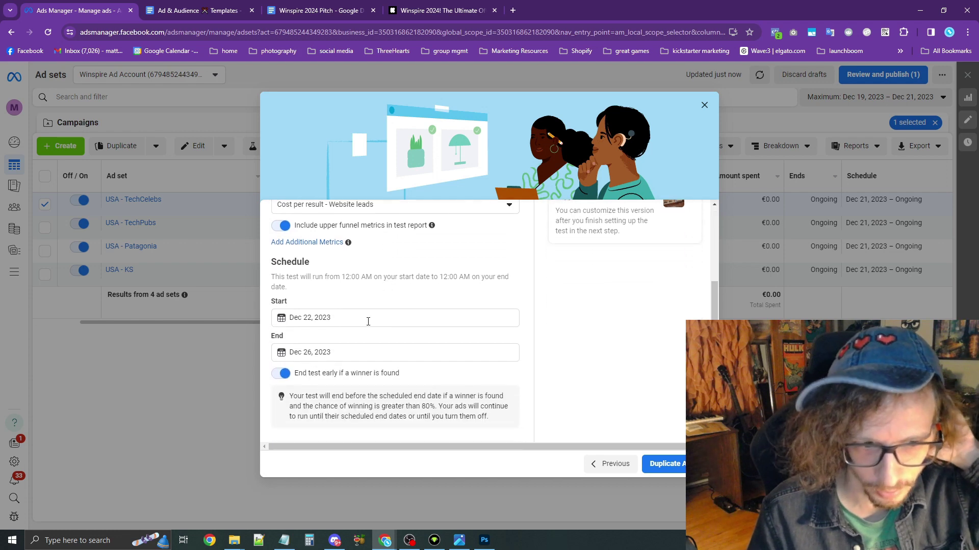
left_click(282, 374)
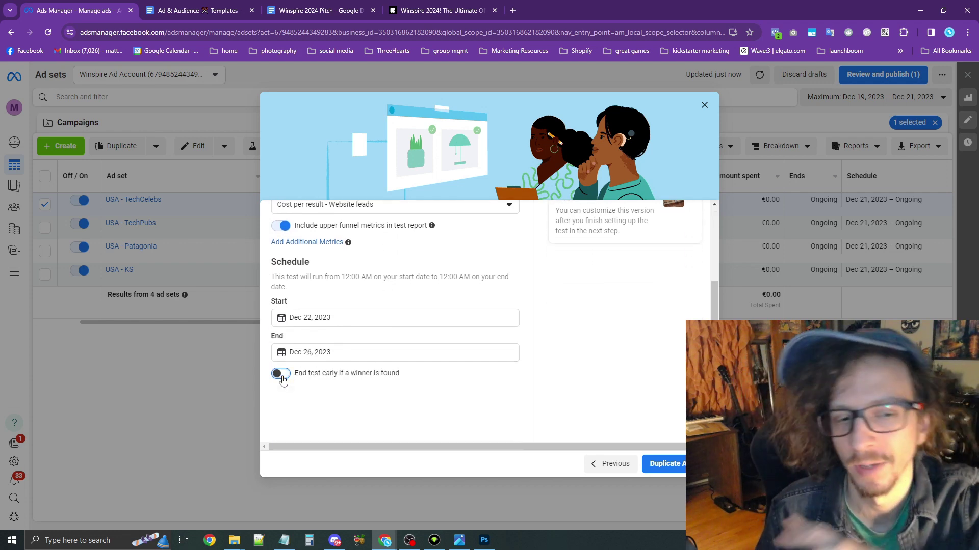
Keep the test end date at Dec 26, 2023 and create the duplicated test ad set.
left_click(332, 351)
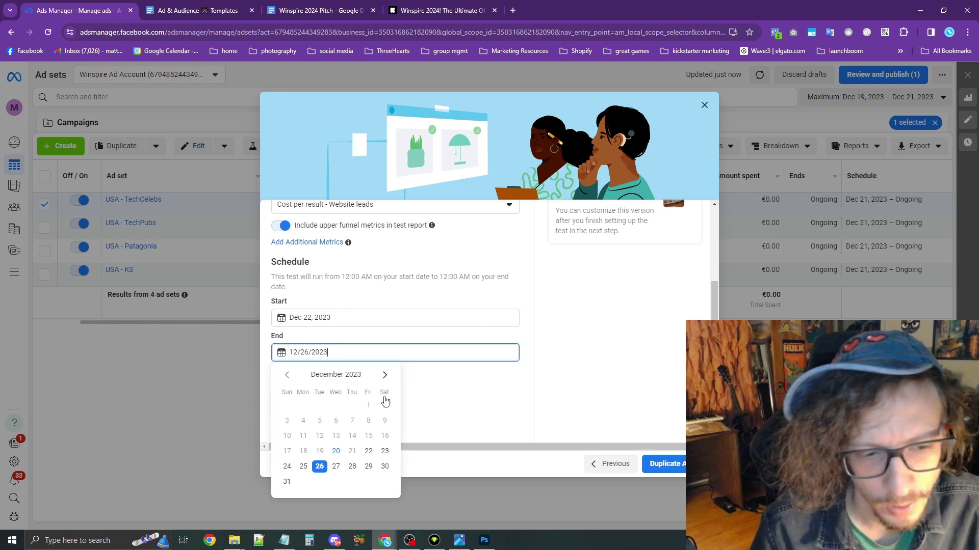
left_click(385, 376)
left_click(384, 376)
left_click(287, 375)
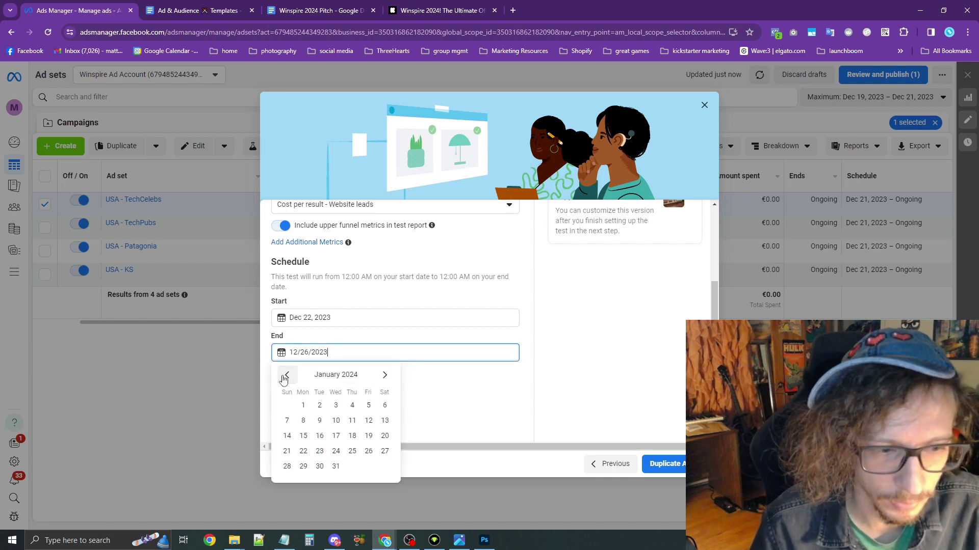
left_click(571, 375)
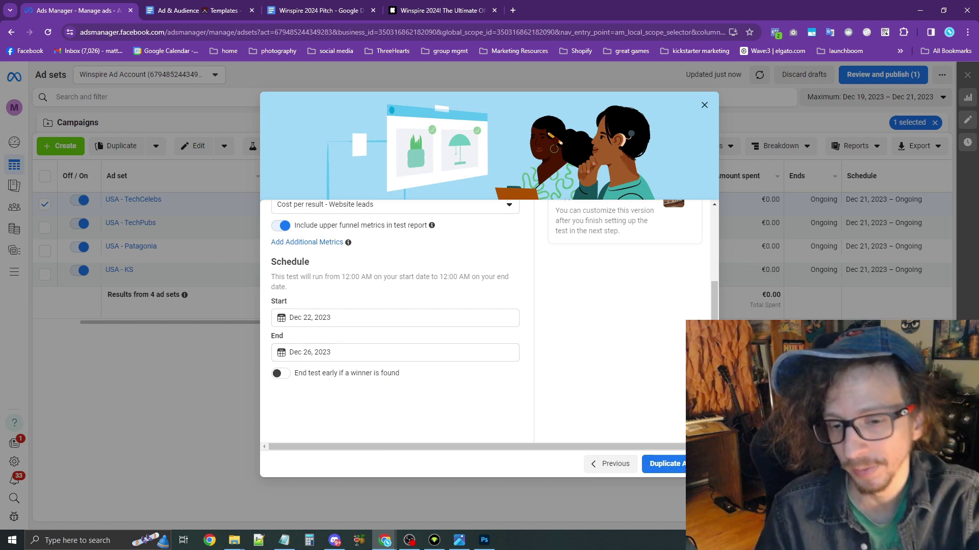
left_click(664, 464)
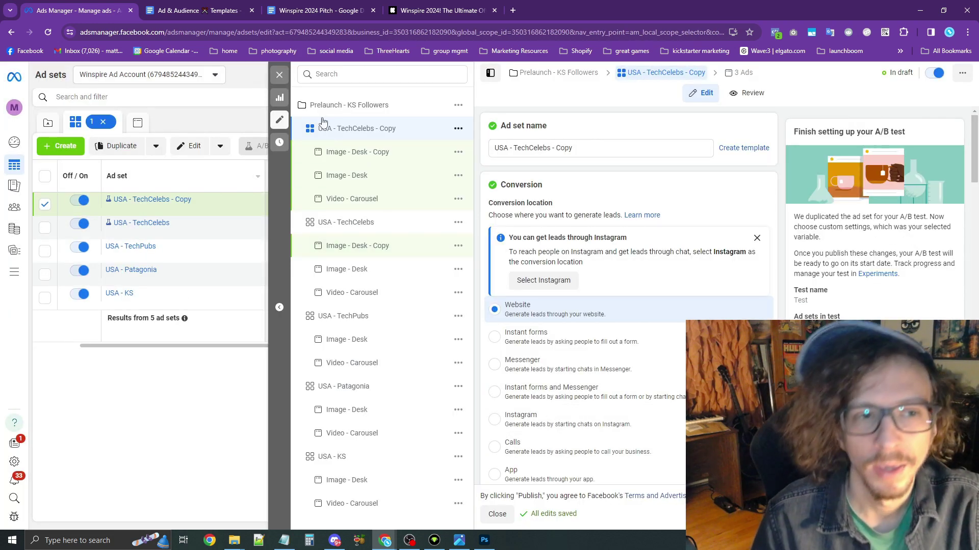
Close the ad set editor to show all five ad sets, including USA - TechCelebs - Copy.
left_click(279, 75)
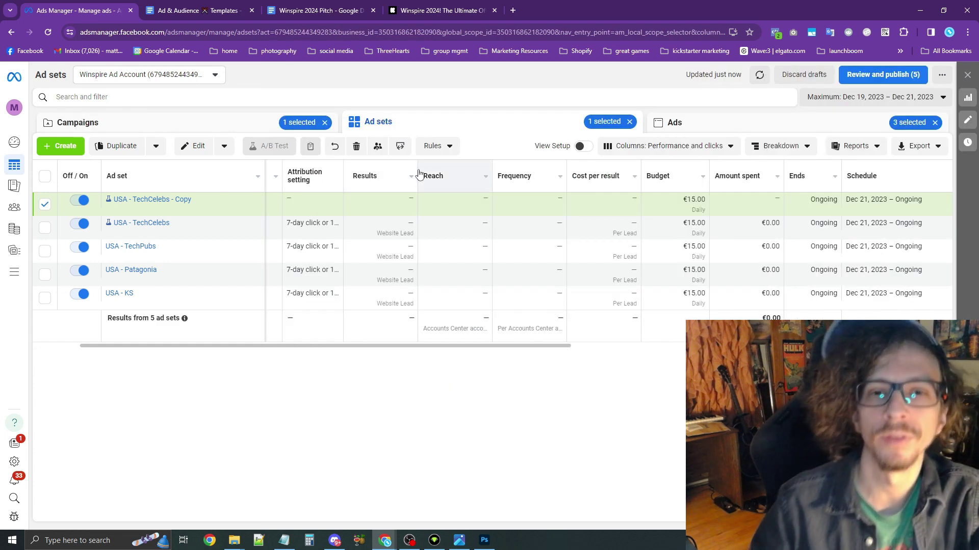